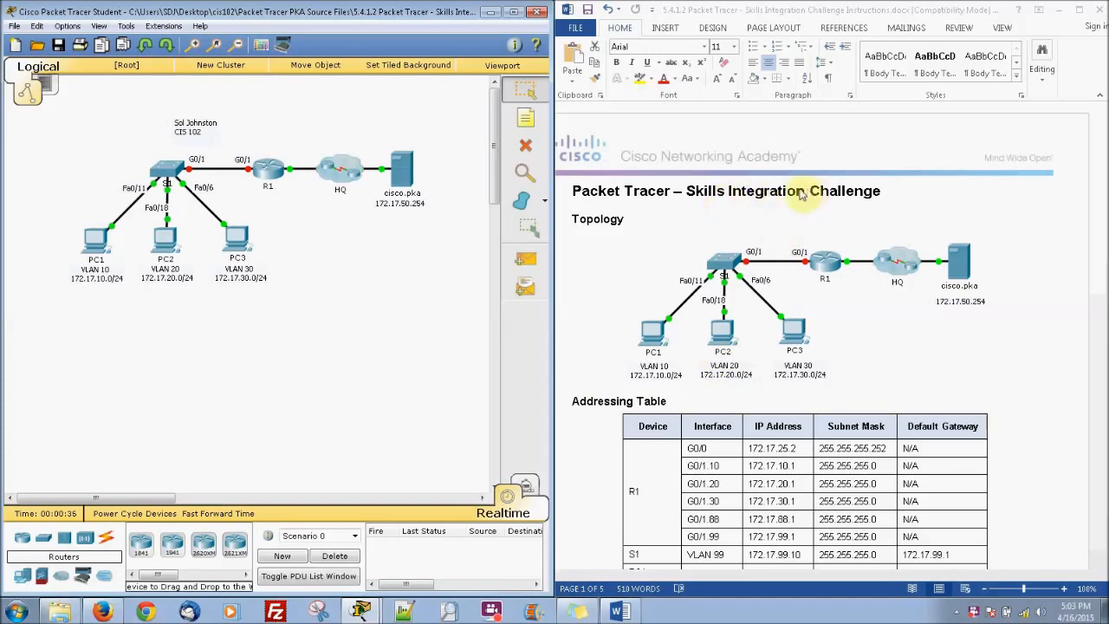
Show the R1 command list in the instructions document and open router R1's command line at its prompt.
click(1077, 170)
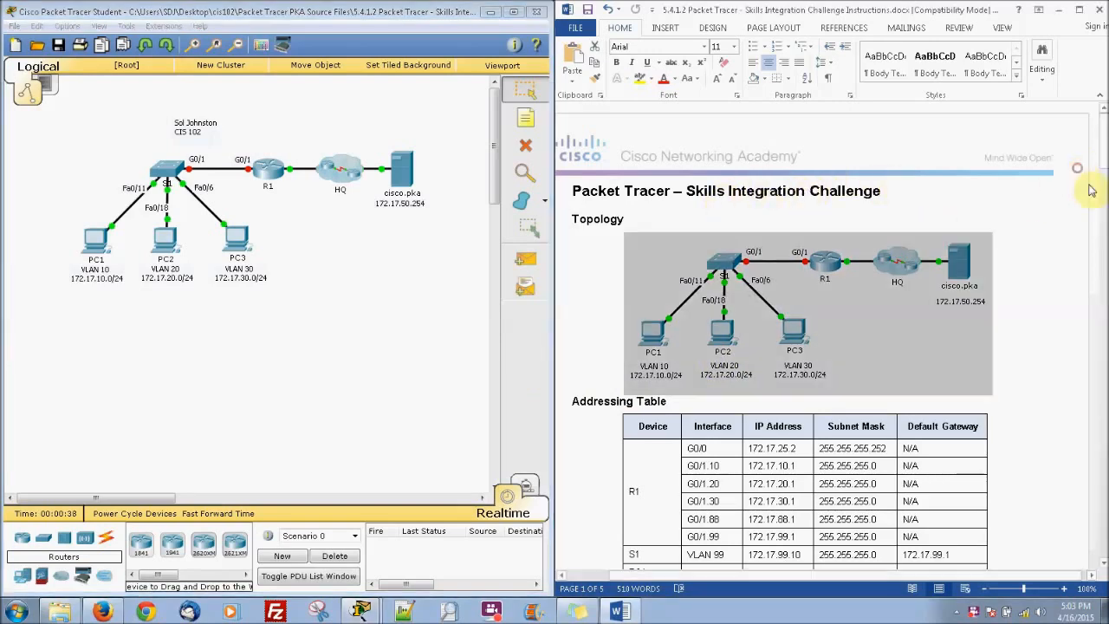
click(1072, 226)
drag(1104, 146, 1092, 277)
click(282, 170)
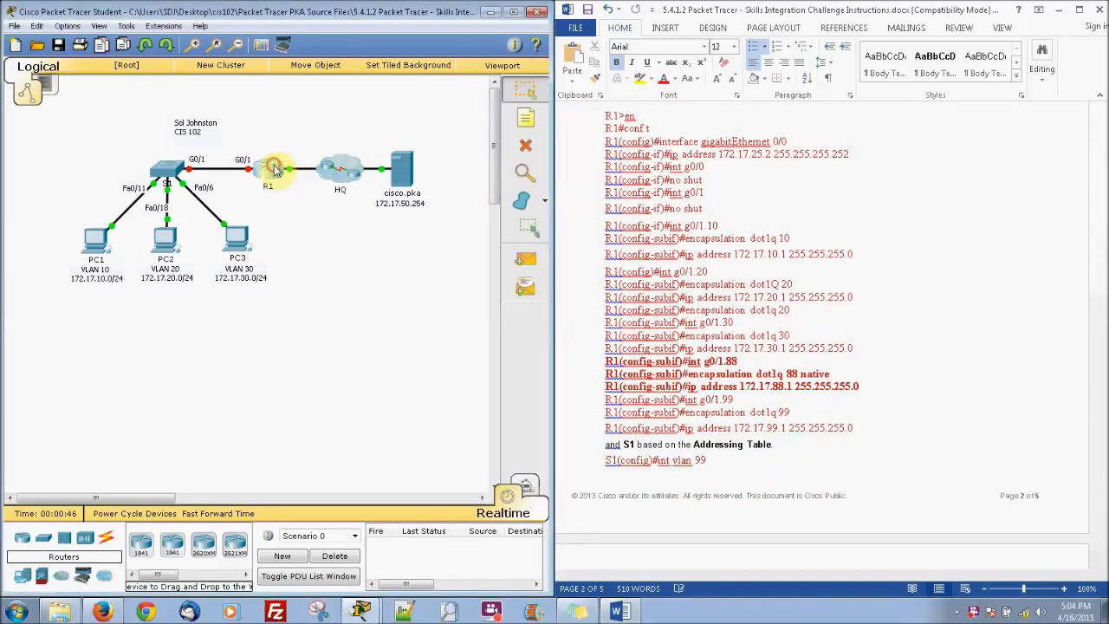
click(408, 155)
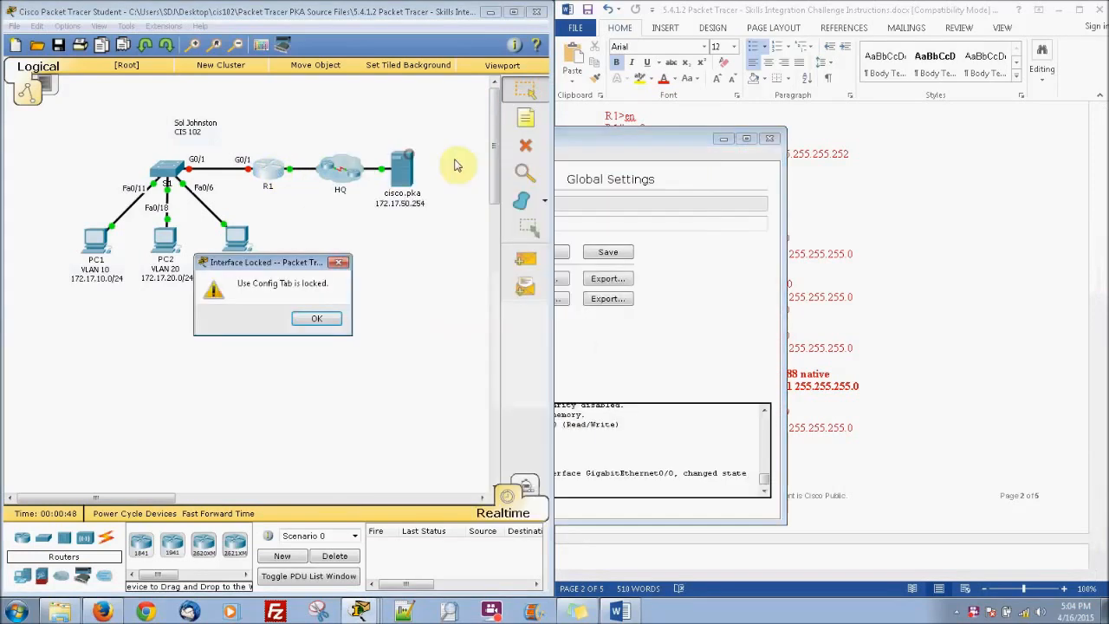
click(299, 318)
click(280, 169)
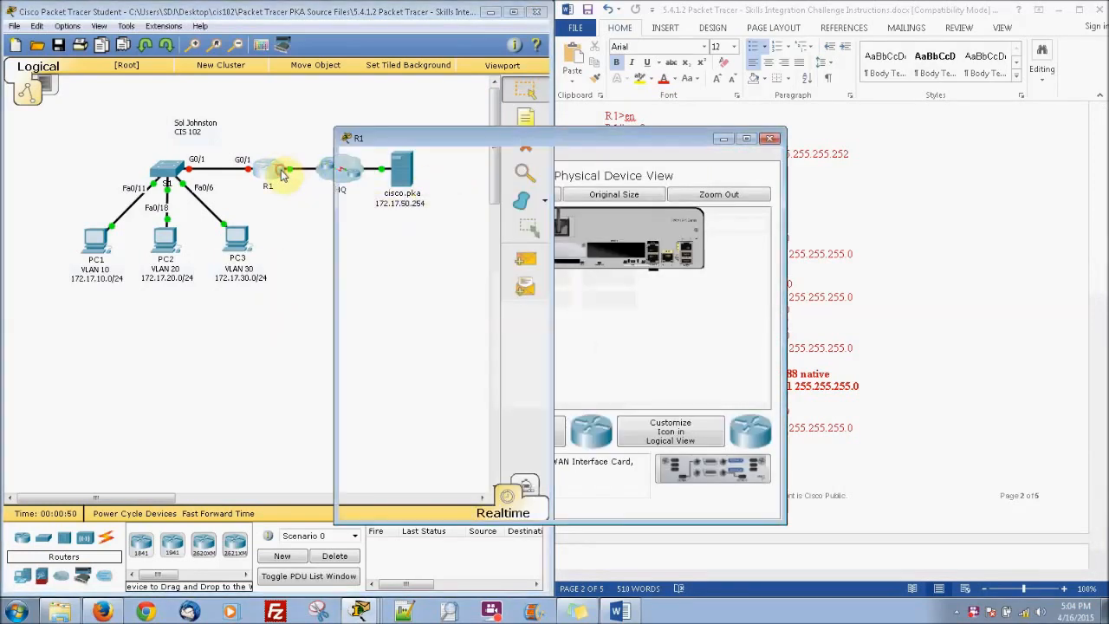
click(446, 155)
drag(486, 142, 198, 112)
key(Return)
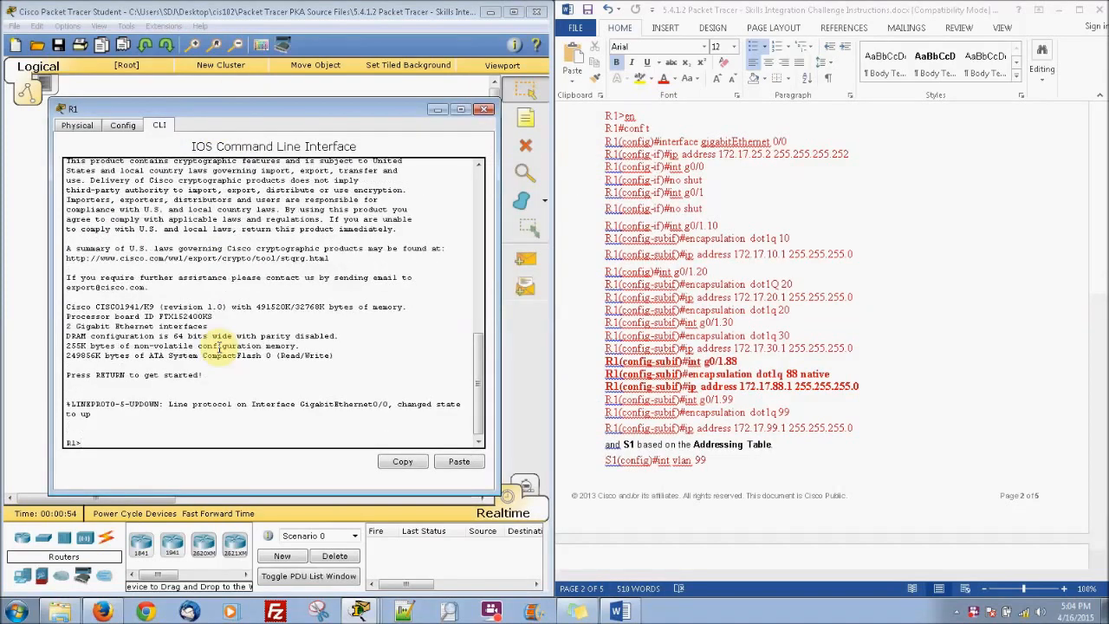
Enter privileged EXEC mode on R1 and start global configuration with configure terminal.
text(en)
key(Return)
text(aconft)
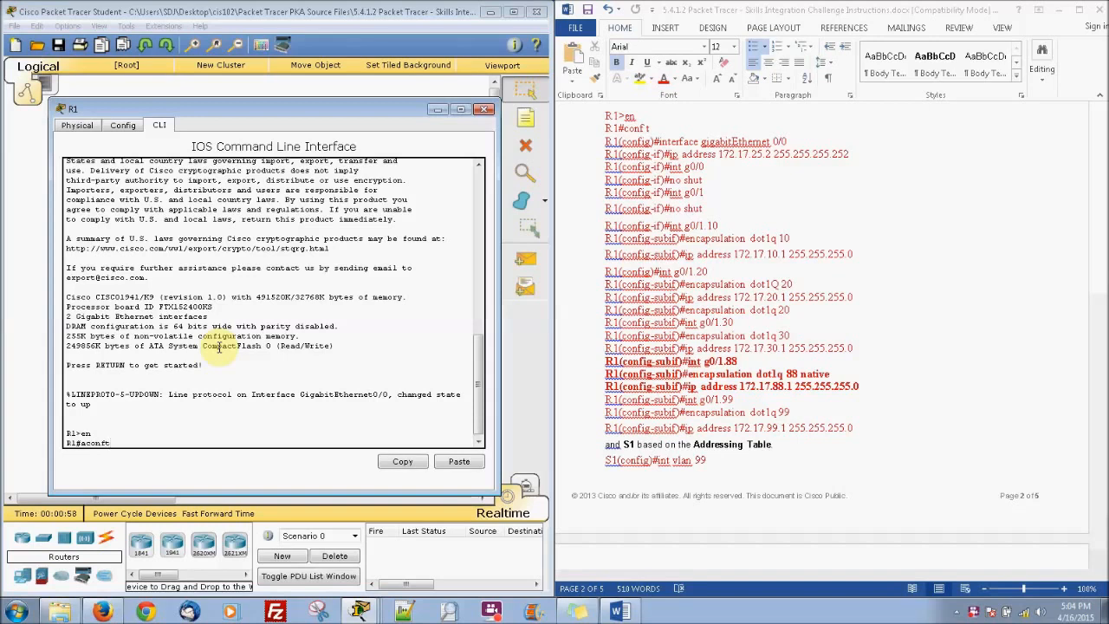
key(BackSpace)
key(BackSpace)
key(BackSpace)
key(BackSpace)
key(BackSpace)
text(con)
key(Tab)
text(f)
key(Tab)
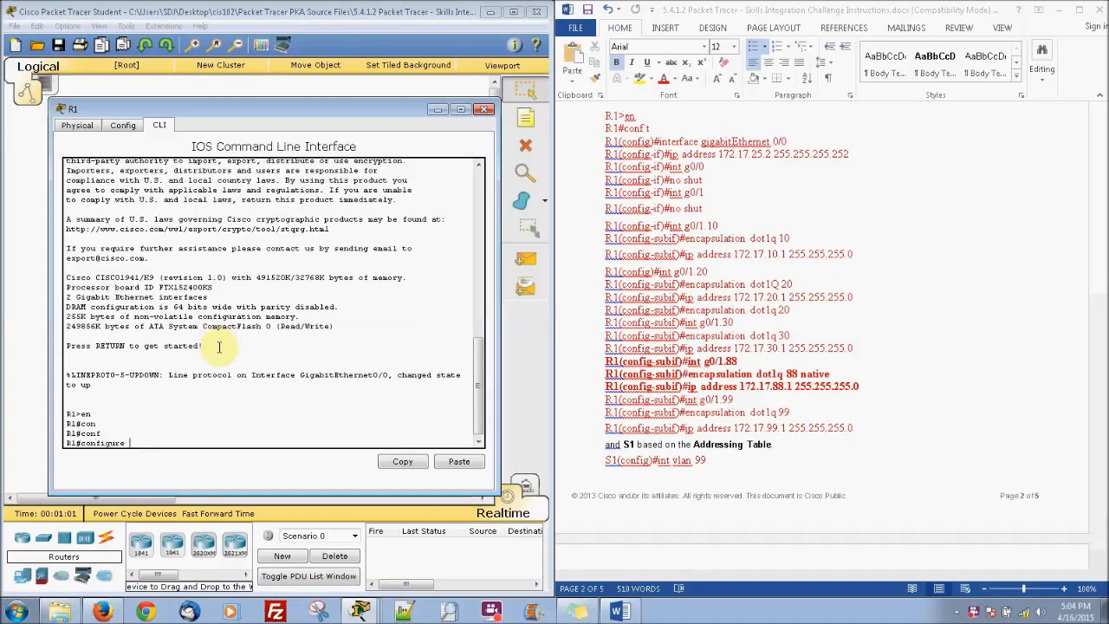
text(t)
key(Tab)
key(Return)
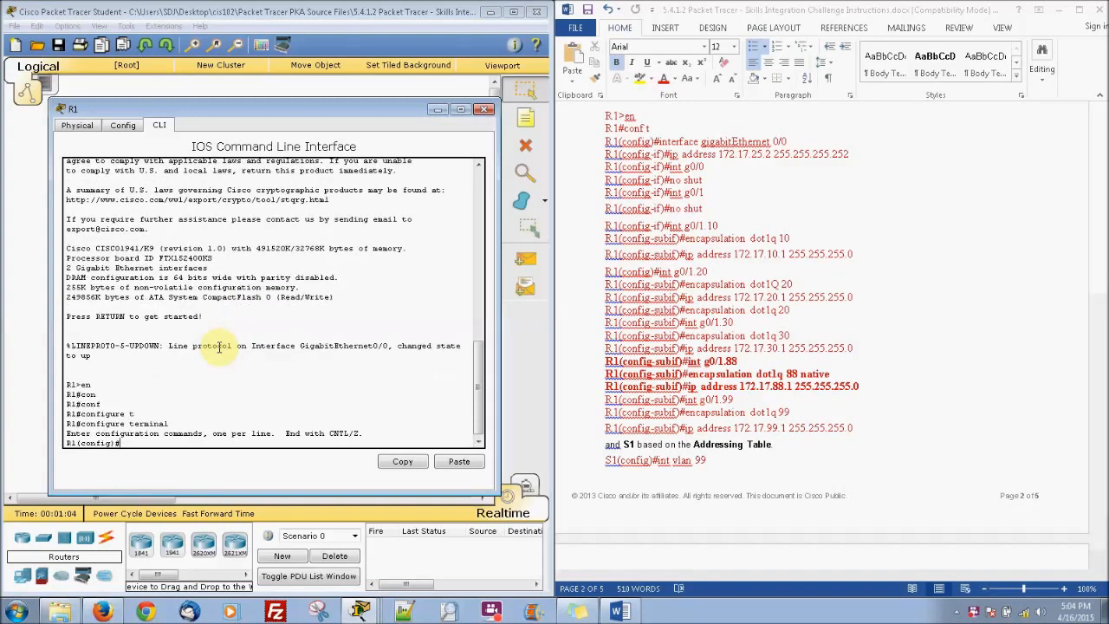
Assign IP address 172.17.25.2 255.255.255.252 to R1's interface g0/0 and enable it with no shut.
text(int g0/0)
key(Return)
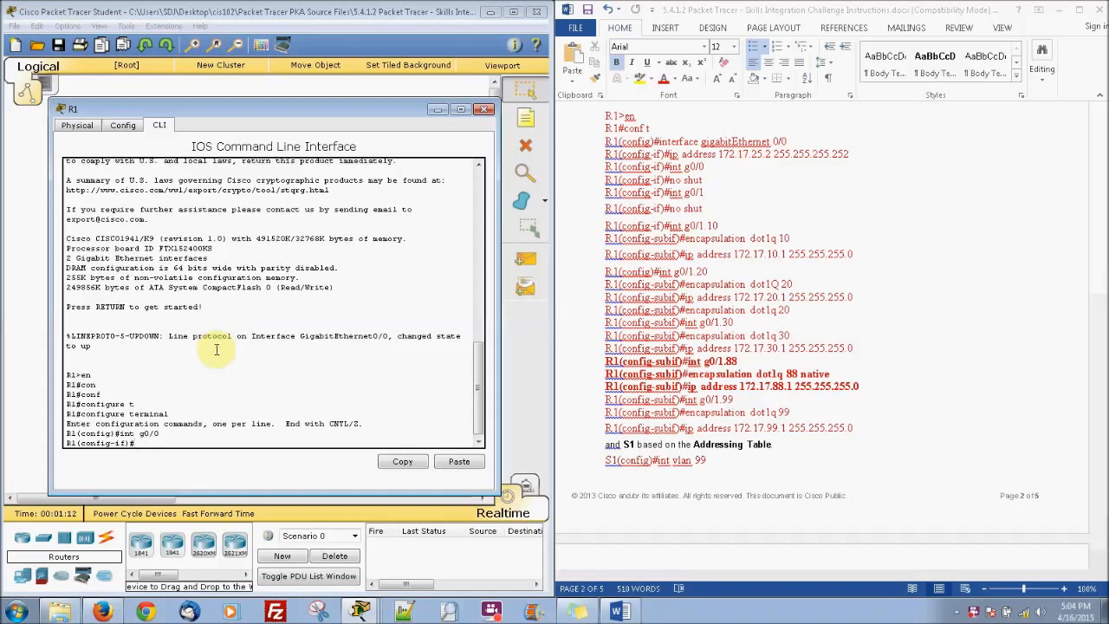
text(ip address 172.17.25.2 255.255.255.252)
key(Return)
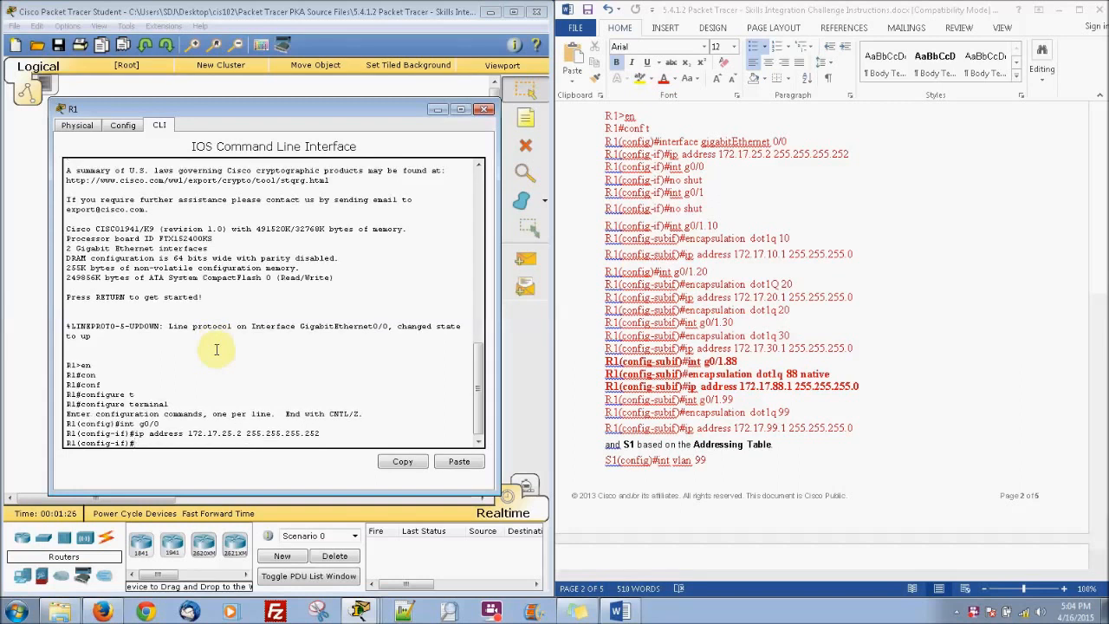
text(int g0/0)
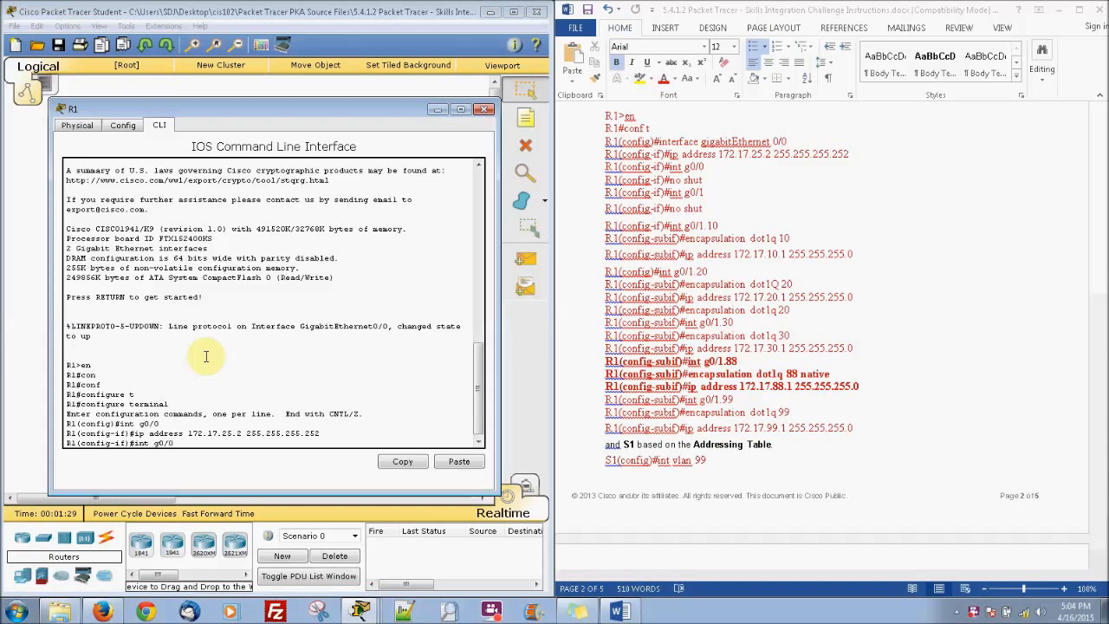
key(Return)
text(no shut)
key(Return)
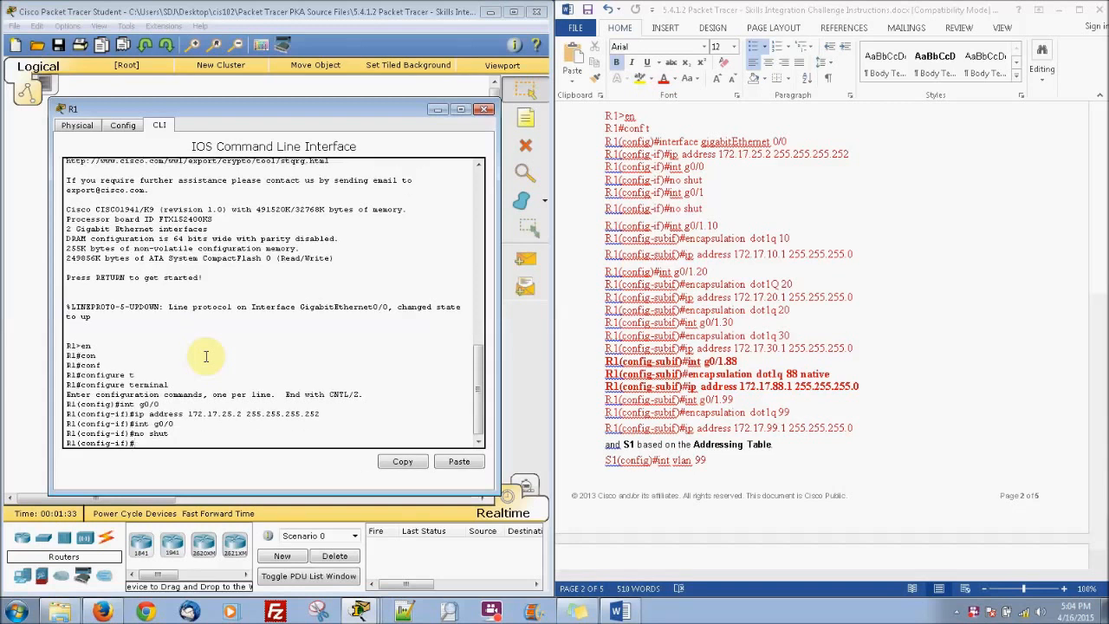
Enable R1's interface g0/1 with no shut.
text(int)
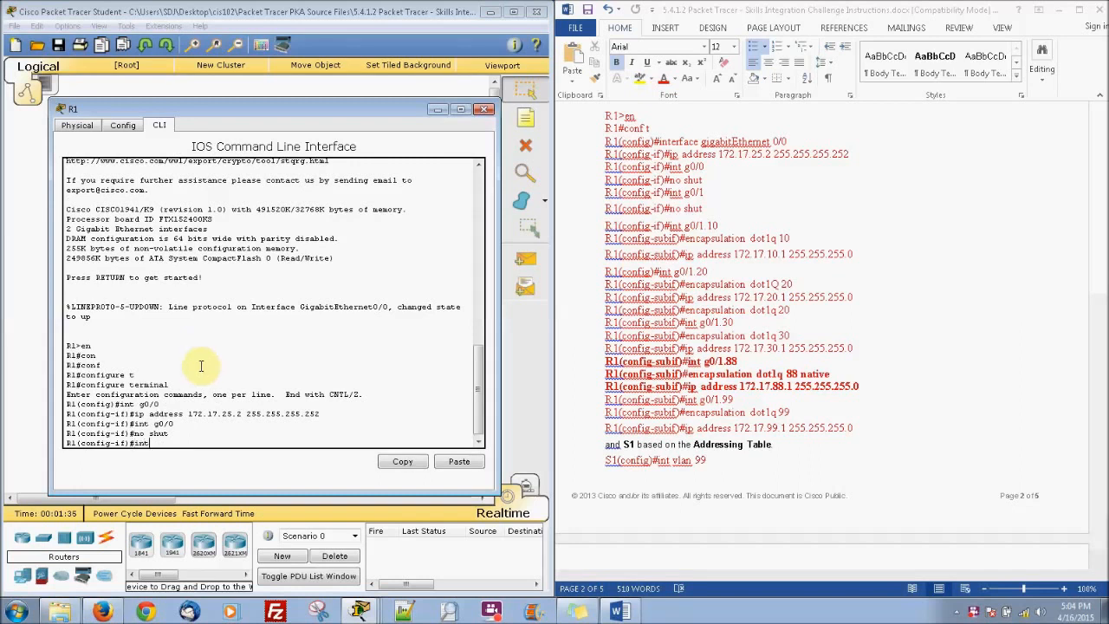
text( g0/1)
key(Return)
text(no shut)
key(Return)
key(Return)
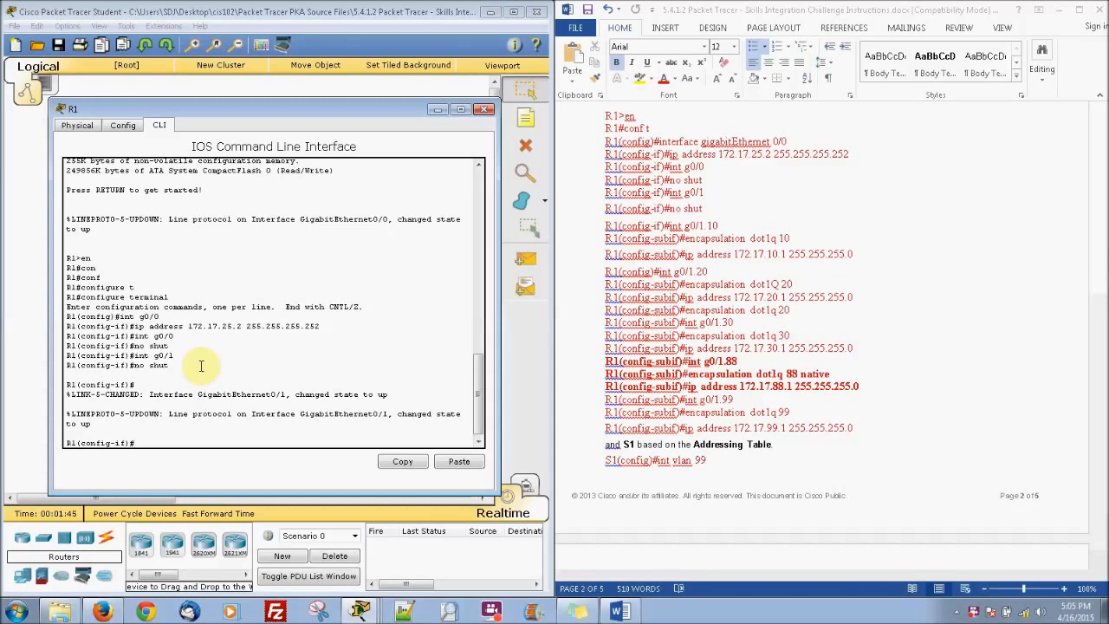
Create subinterface g0/1.10 on R1 and set its encapsulation to dot1Q 10.
text(int)
key(BackSpace)
text(t g0/1.10)
key(Return)
key(Return)
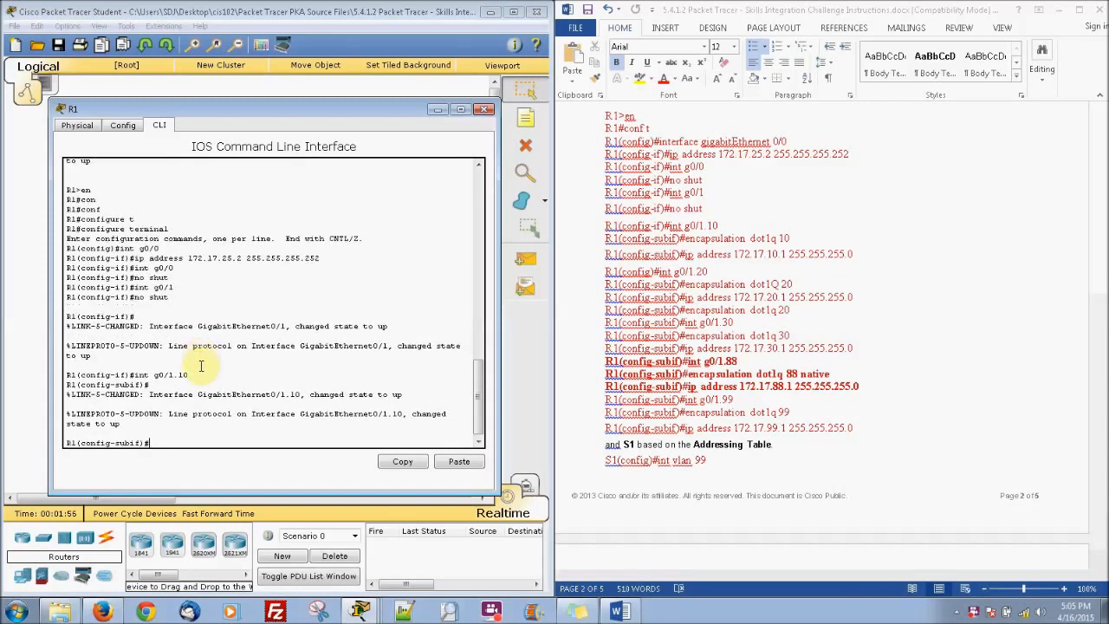
text(enc)
key(Tab)
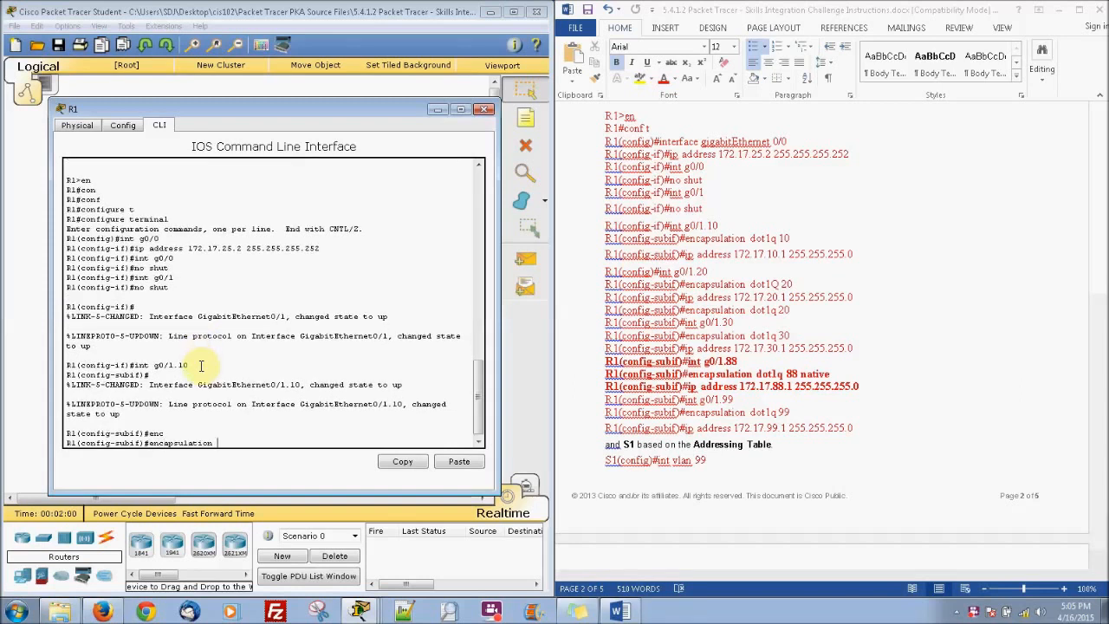
text(do)
key(Tab)
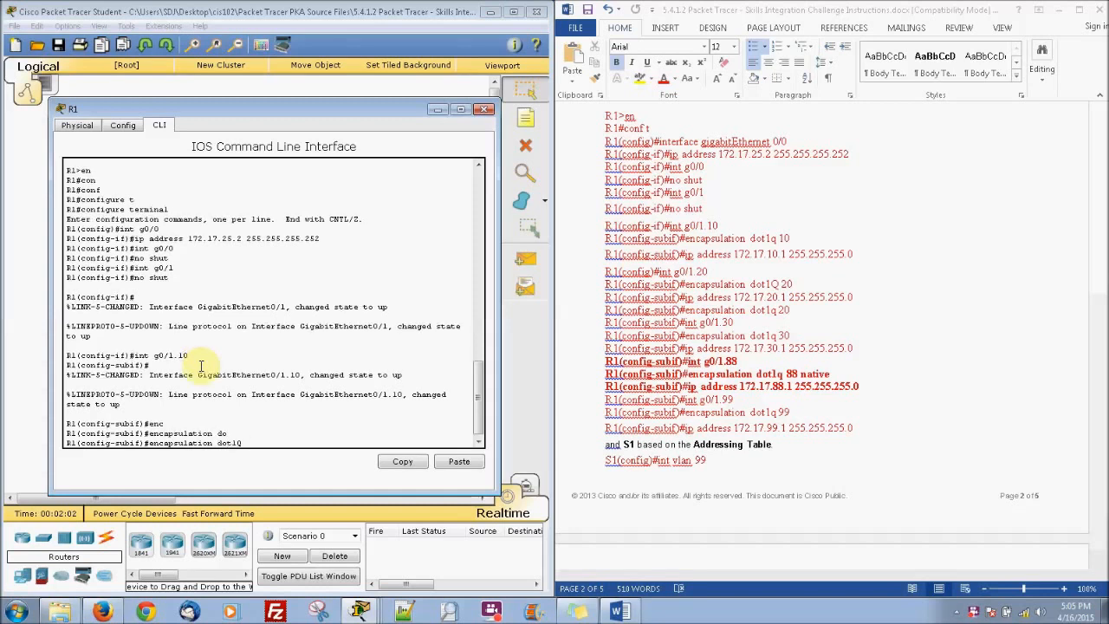
text(10)
key(Return)
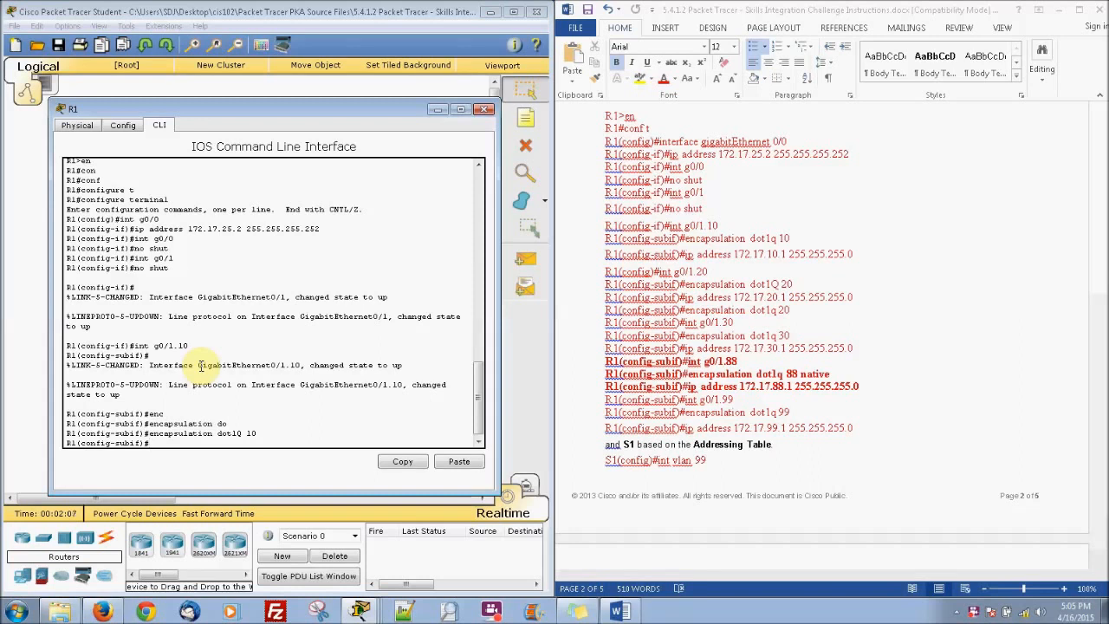
Assign IP address 172.17.10.1 255.255.255.0 to subinterface g0/1.10.
text(ip add)
key(Tab)
text(172)
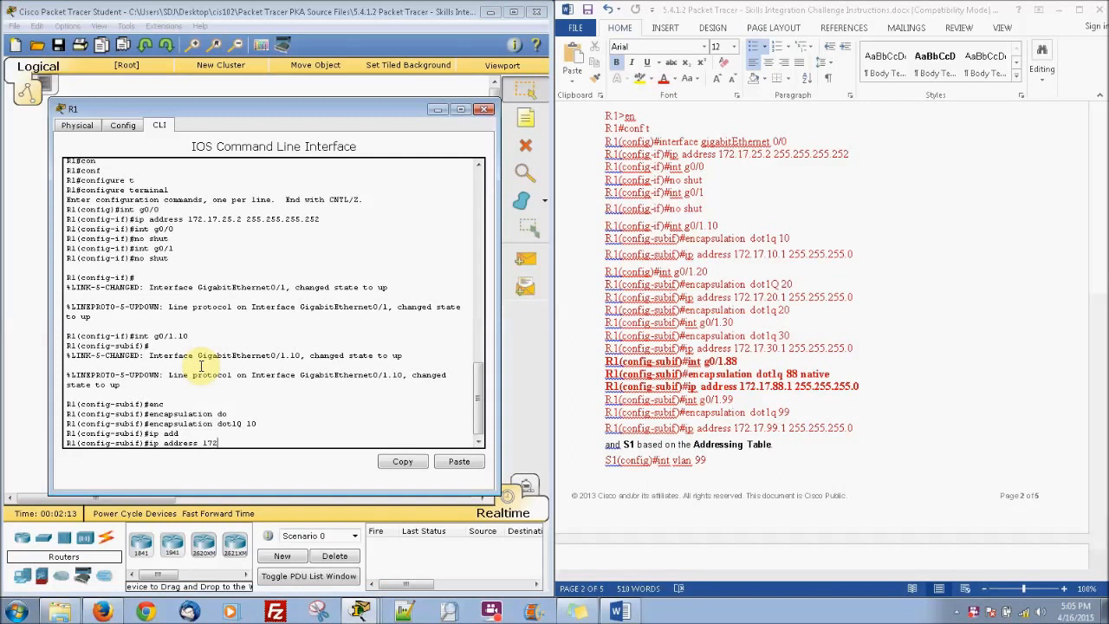
text(.17.10.1 255.255.255.0)
key(Return)
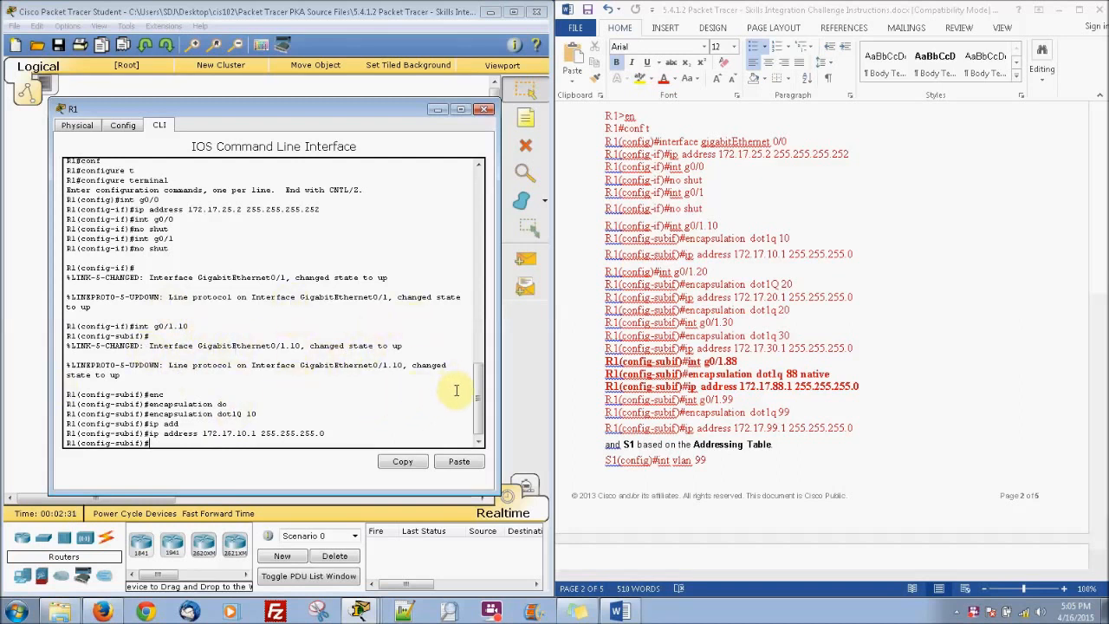
Create subinterface g0/1.20 on R1.
scroll(476, 407, down, 1)
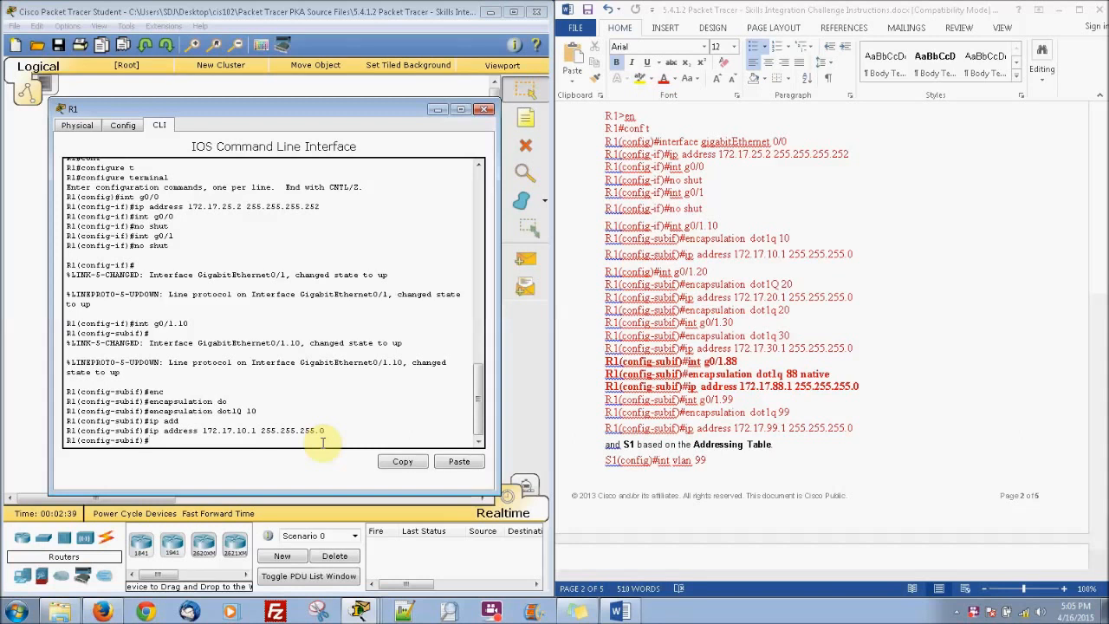
key(Up)
key(Up)
key(Up)
key(BackSpace)
key(BackSpace)
text(20)
key(Return)
key(Up)
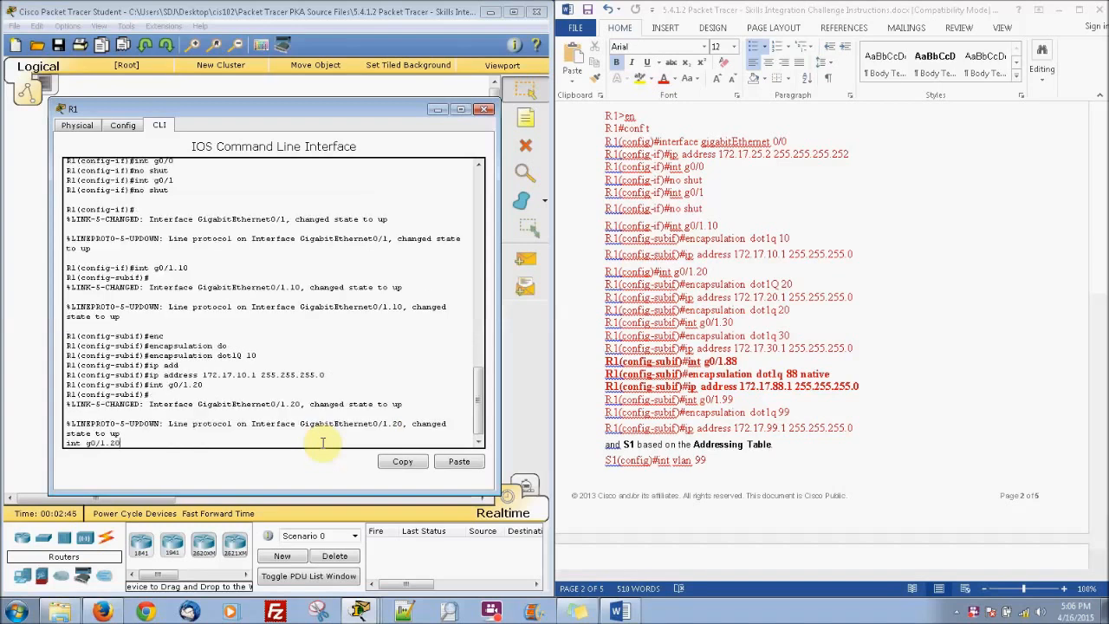
key(BackSpace)
key(BackSpace)
key(BackSpace)
key(BackSpace)
key(BackSpace)
key(BackSpace)
key(BackSpace)
key(BackSpace)
key(BackSpace)
key(BackSpace)
key(BackSpace)
key(Return)
Set the encapsulation of subinterface g0/1.20 to dot1Q 20.
key(Up)
key(Up)
key(Up)
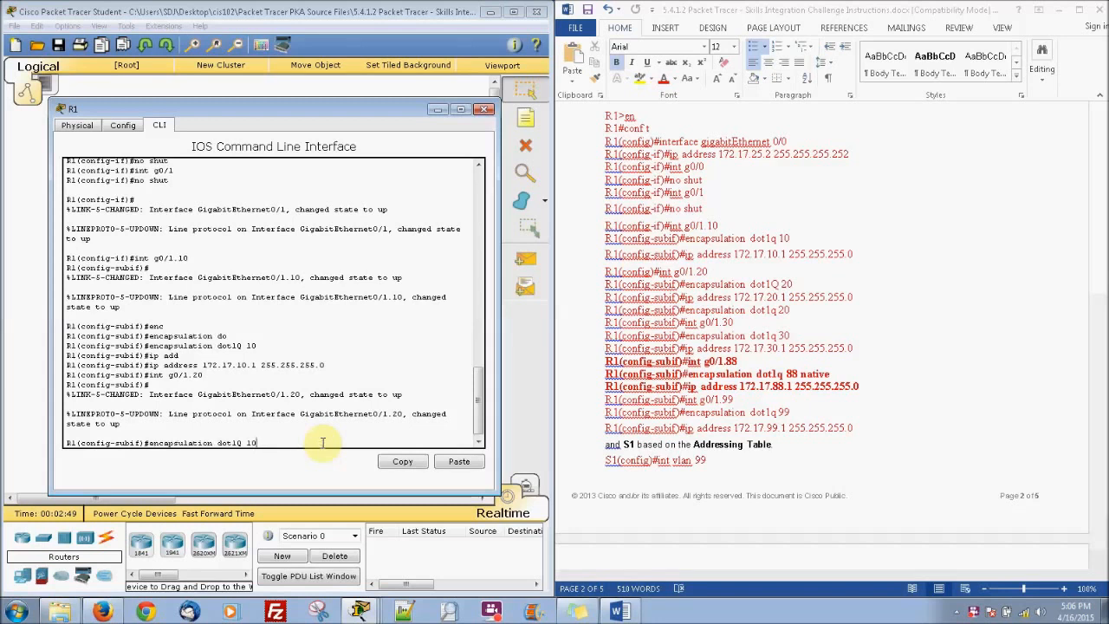
key(BackSpace)
key(BackSpace)
text(20)
key(Return)
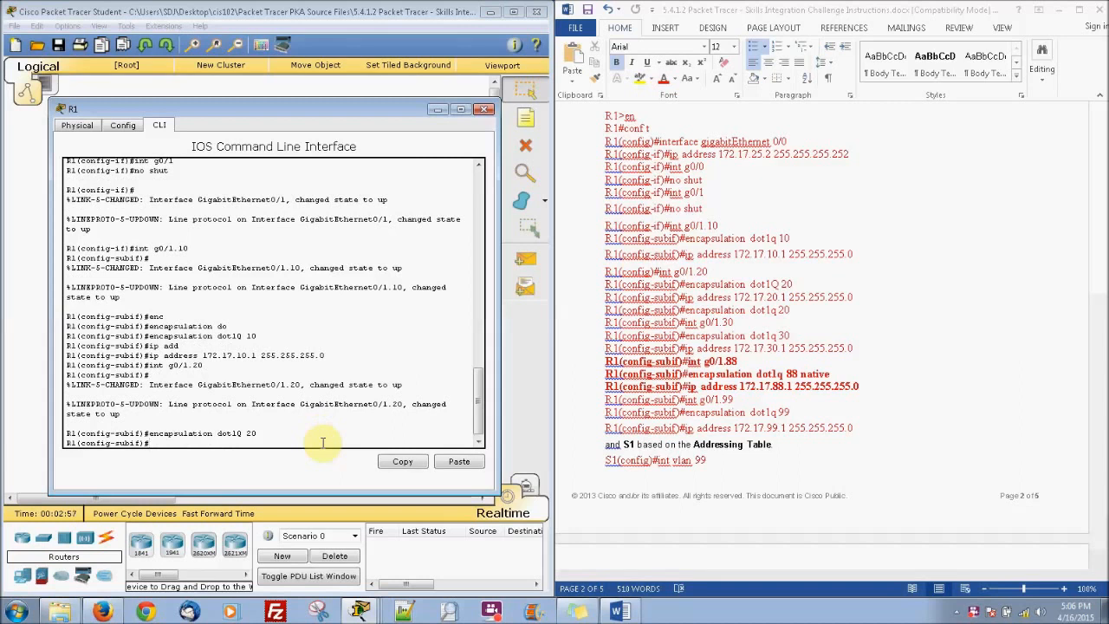
Assign IP address 172.17.20.1 255.255.255.0 to subinterface g0/1.20.
key(Up)
key(Up)
key(Up)
key(BackSpace)
text(2)
key(Return)
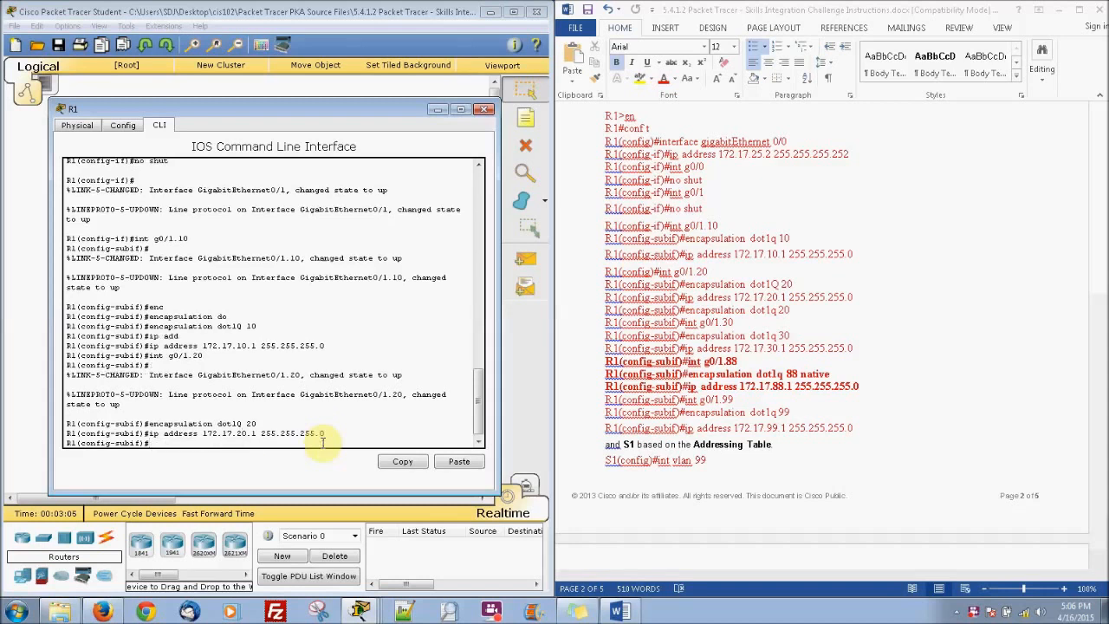
Create subinterface g0/1.30 on R1.
key(Up)
key(Up)
key(Up)
key(Left)
key(BackSpace)
text(3)
key(Return)
key(Return)
Set subinterface g0/1.30 to encapsulation dot1Q 30 and assign it IP address 172.17.30.1 255.255.255.0.
key(Up)
key(Up)
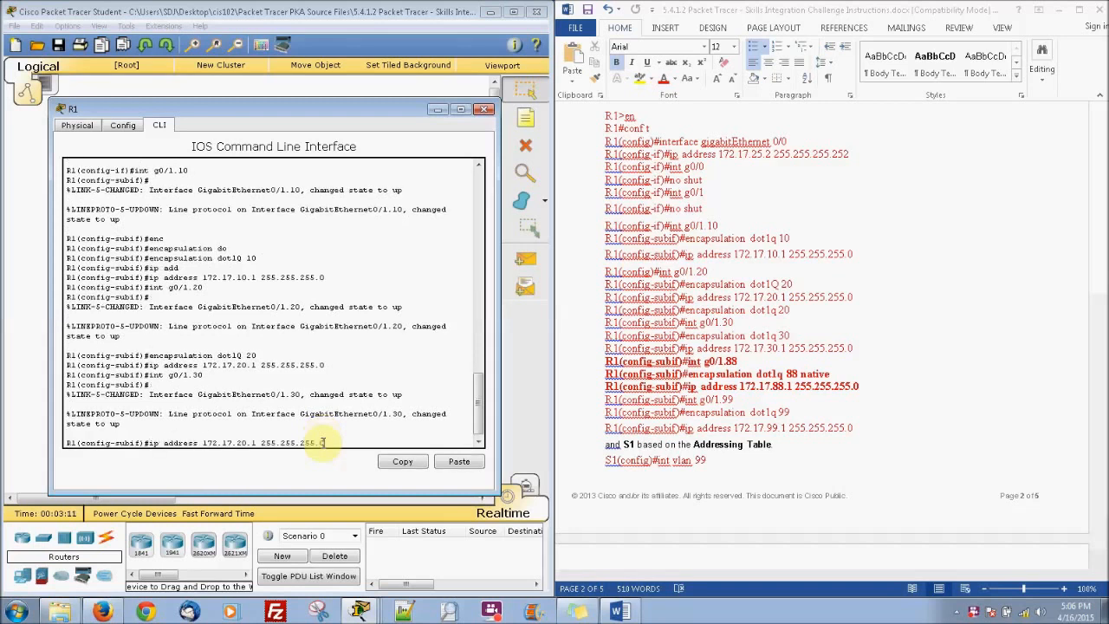
key(Left)
key(Left)
key(Left)
key(Left)
key(Left)
key(Left)
key(Left)
key(Left)
key(Left)
key(Delete)
text(3)
key(Up)
key(BackSpace)
key(BackSpace)
text(30)
key(Return)
key(Up)
key(Up)
key(Up)
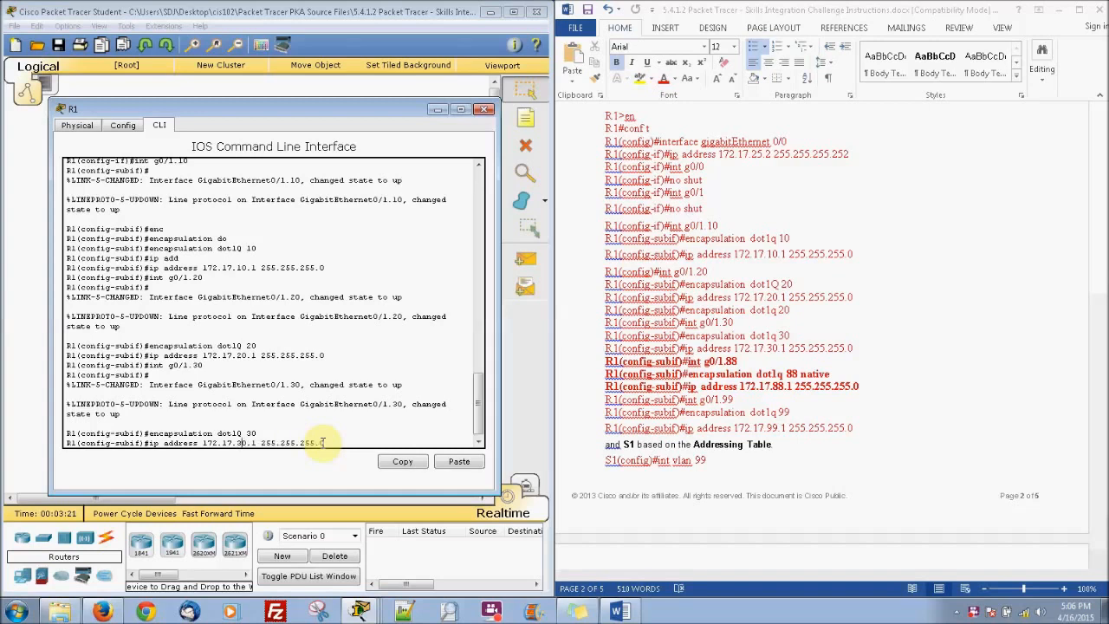
key(Return)
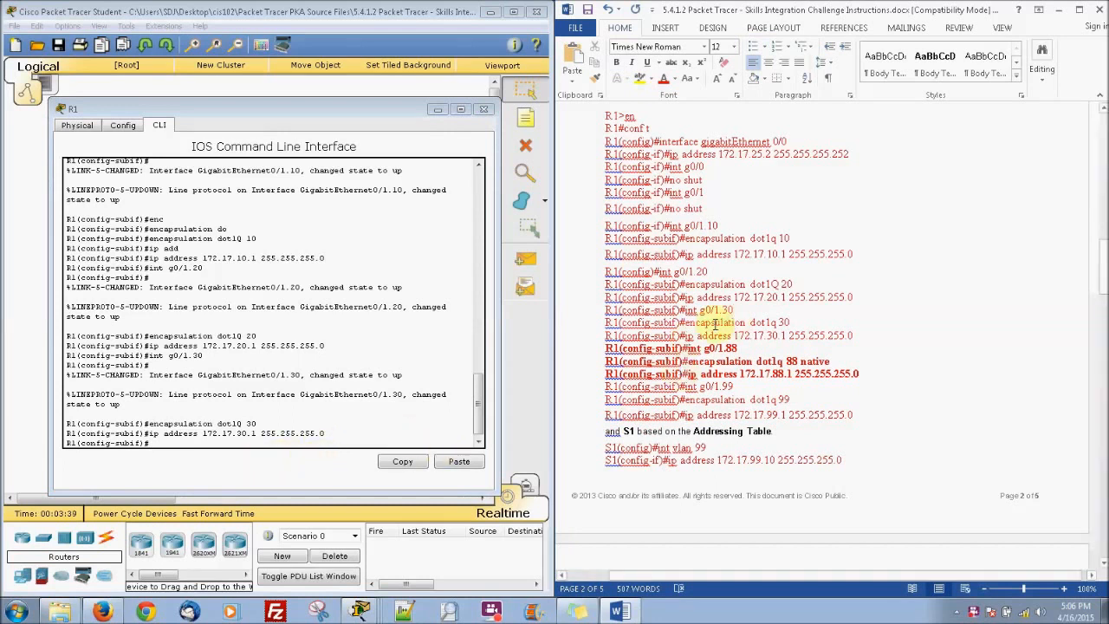
Create subinterface g0/1.88 on R1 and set its encapsulation to dot1Q 88.
click(274, 443)
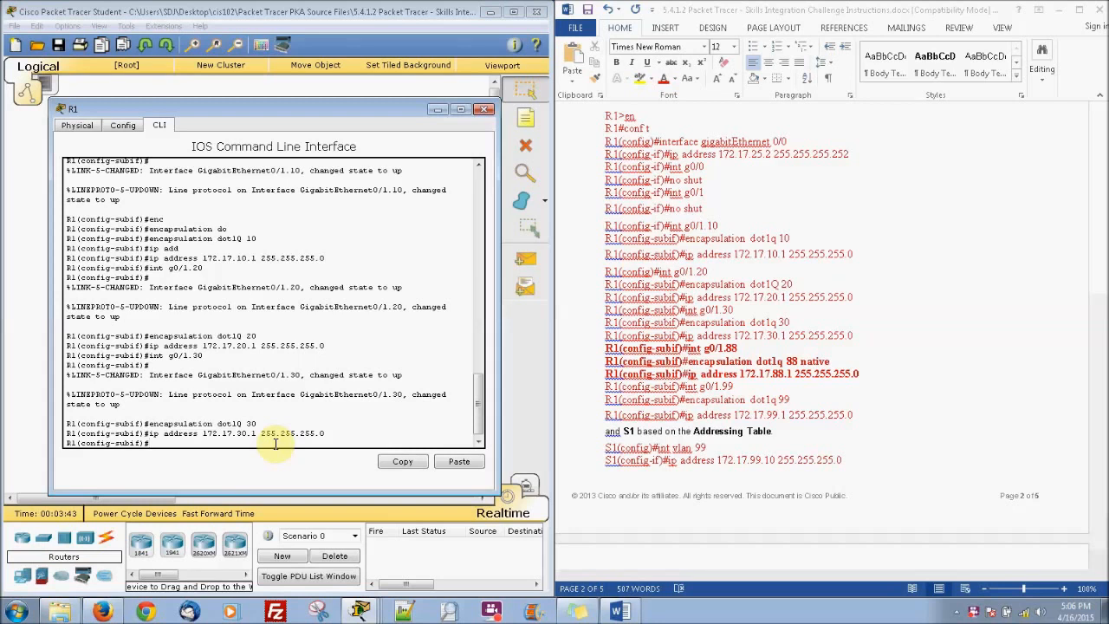
text(int g0/1.88)
key(Return)
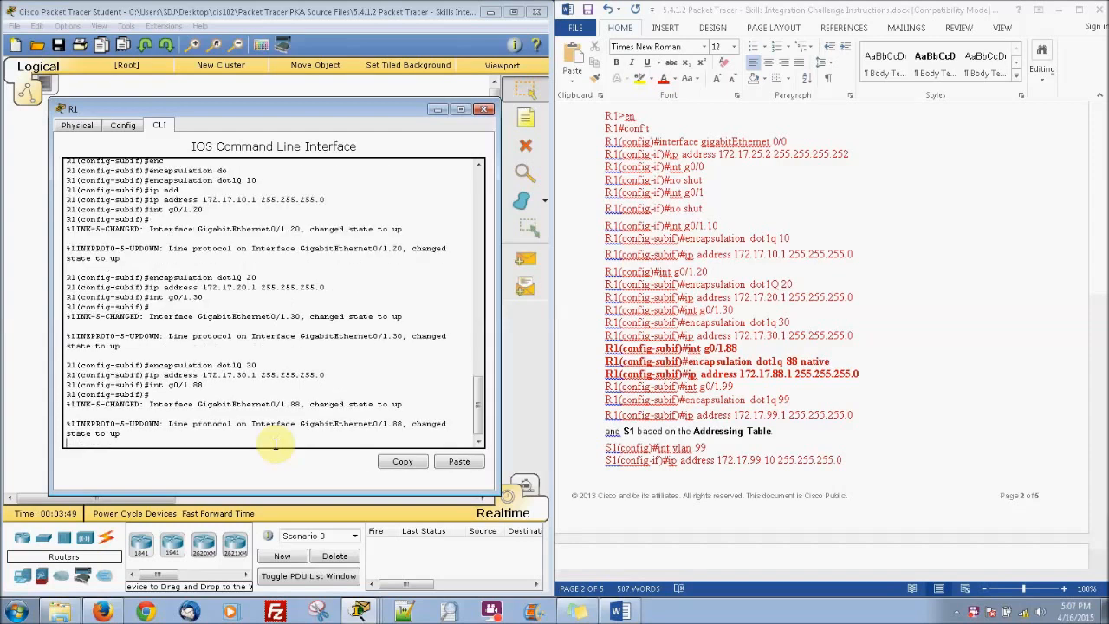
key(Up)
key(Up)
key(Up)
key(BackSpace)
text(88)
key(Return)
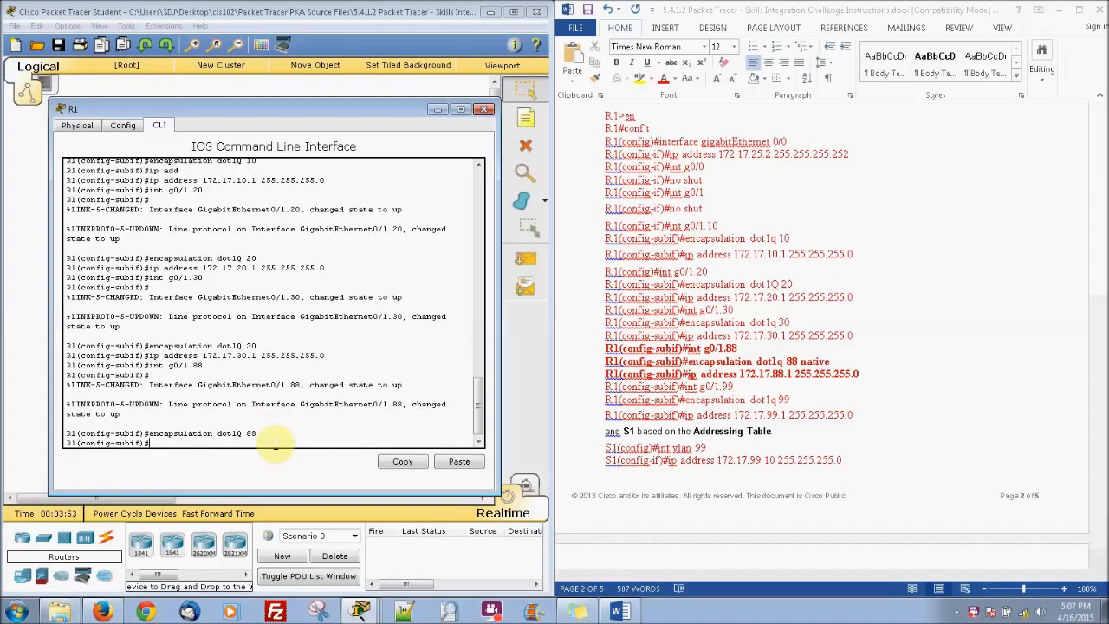
Assign IP address 172.17.88.1 255.255.255.0 to subinterface g0/1.88.
key(Up)
key(Up)
key(Up)
key(BackSpace)
key(BackSpace)
text(88)
key(Return)
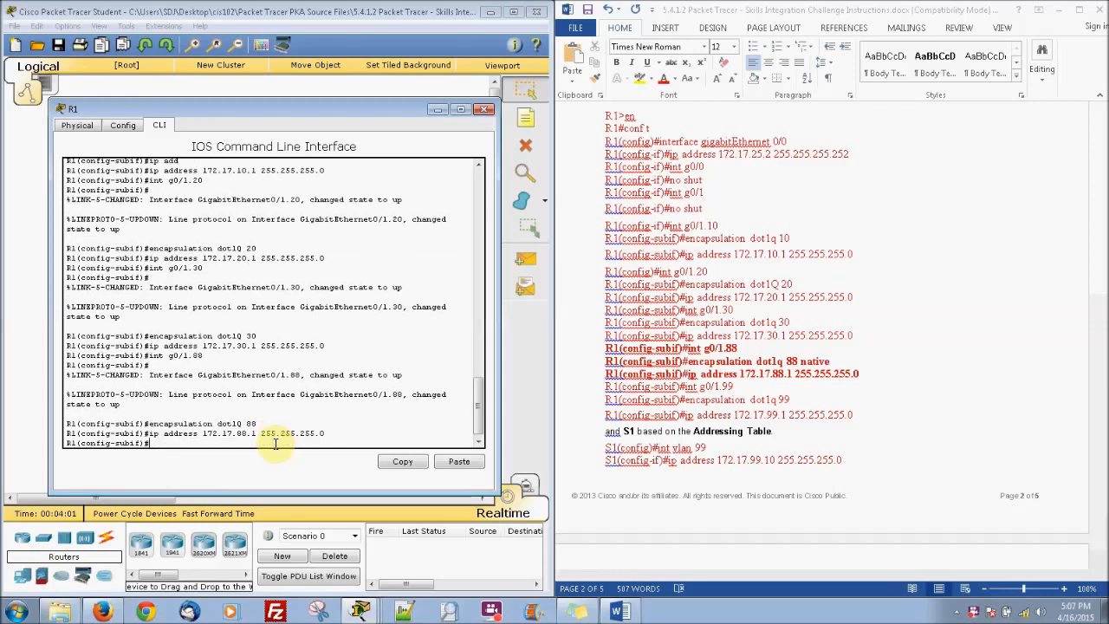
Create subinterface g0/1.999 on R1.
key(Up)
key(Up)
key(Up)
key(BackSpace)
key(BackSpace)
text(999)
key(Return)
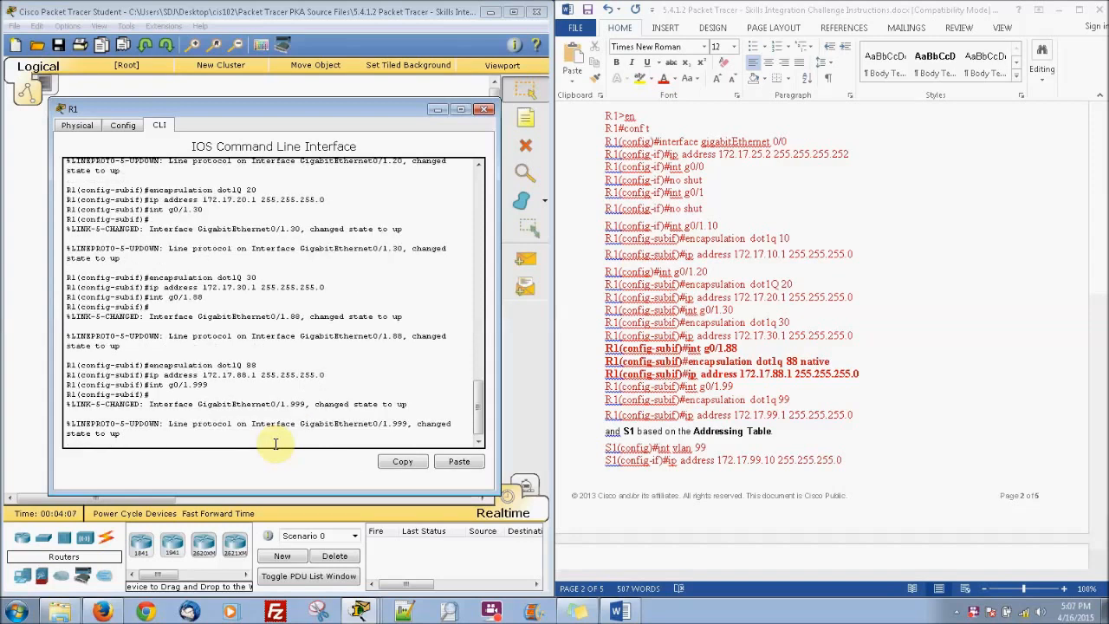
key(Return)
Remove subinterface g0/1.999 from R1 with the no form of the interface command.
key(Up)
key(Down)
text(no itn)
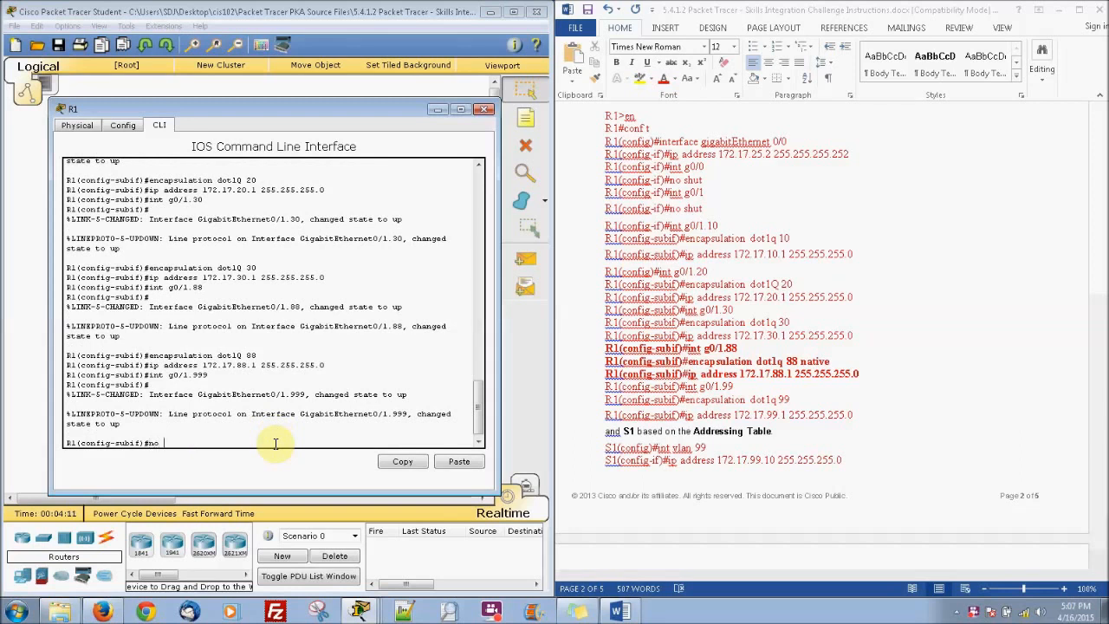
key(BackSpace)
key(BackSpace)
key(BackSpace)
text(onm)
key(BackSpace)
key(BackSpace)
key(BackSpace)
text(int g0/1.999)
key(Return)
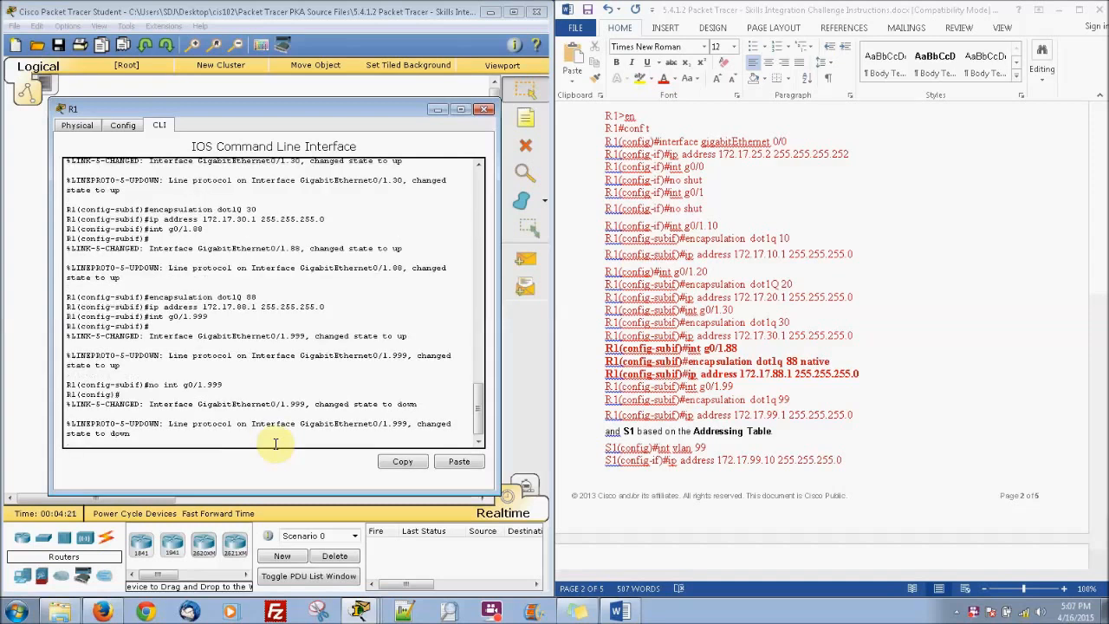
Create subinterface g0/1.99 on R1.
key(Return)
key(Up)
key(Up)
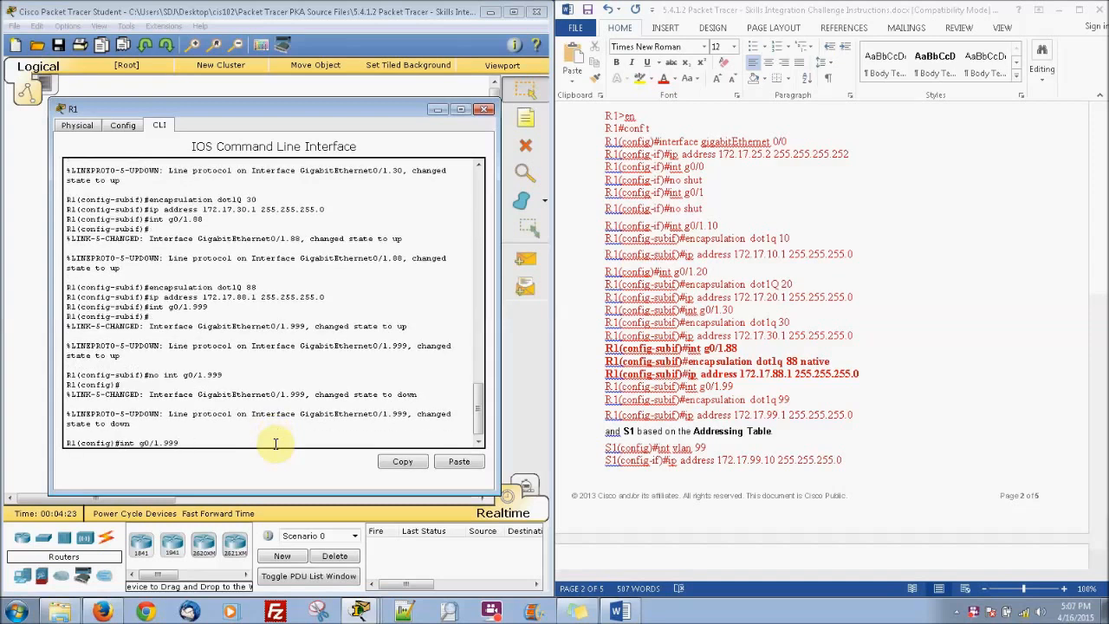
key(BackSpace)
key(Return)
key(Return)
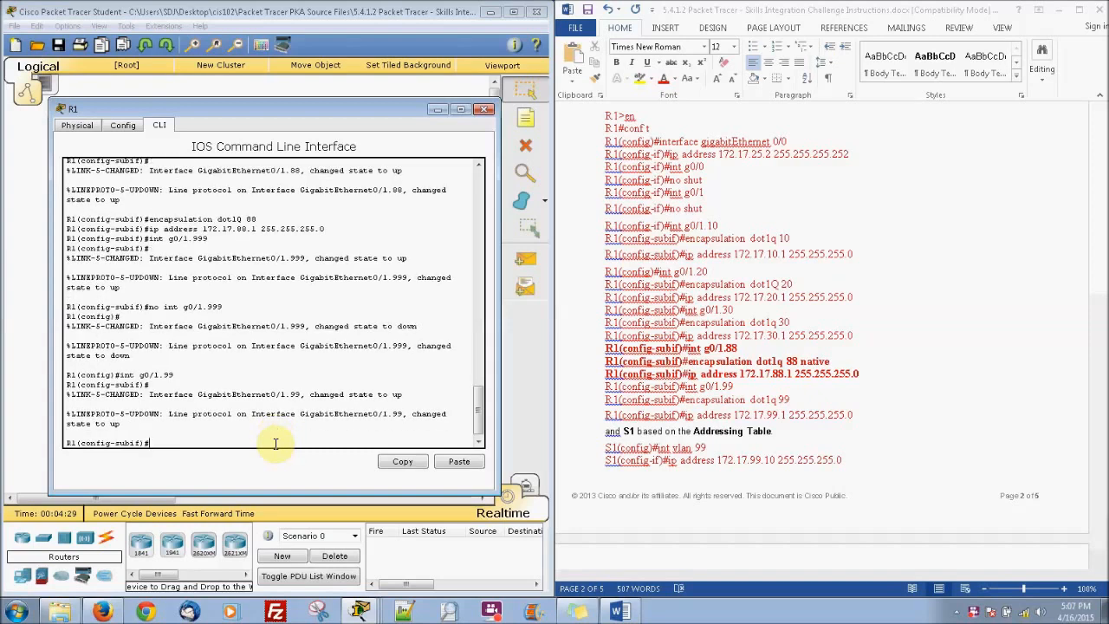
Set the encapsulation of subinterface g0/1.99 to dot1Q 99.
key(Up)
key(Up)
key(Up)
key(Up)
key(Up)
key(BackSpace)
text(99)
key(Return)
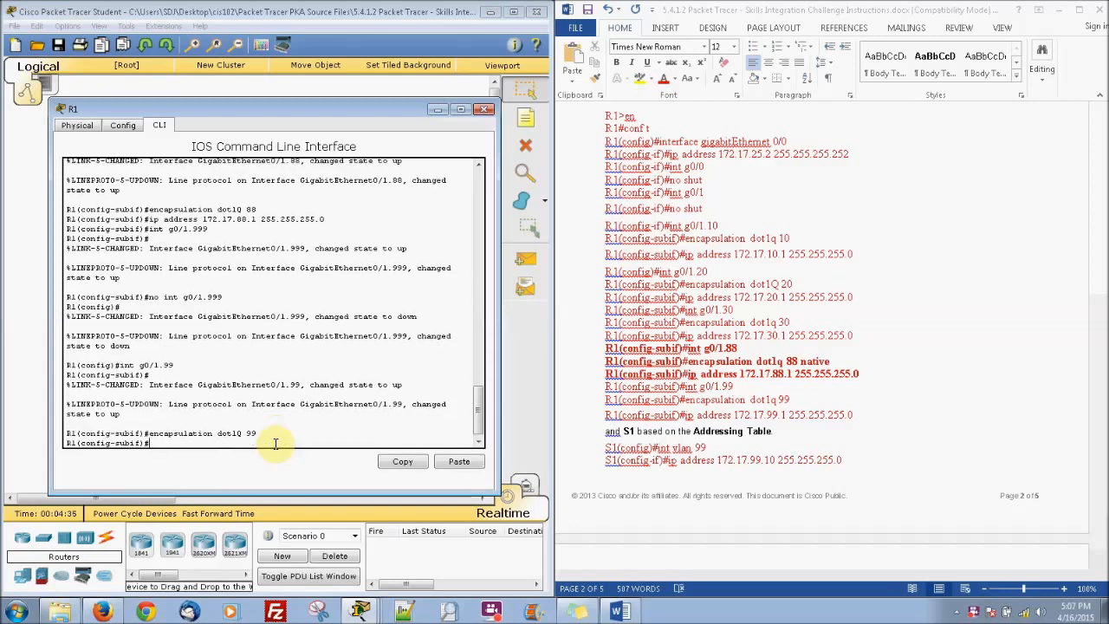
Assign IP address 172.17.99.1 255.255.255.0 to subinterface g0/1.99.
key(Up)
key(Up)
key(Up)
key(Up)
key(Up)
key(BackSpace)
key(BackSpace)
text(99)
key(Return)
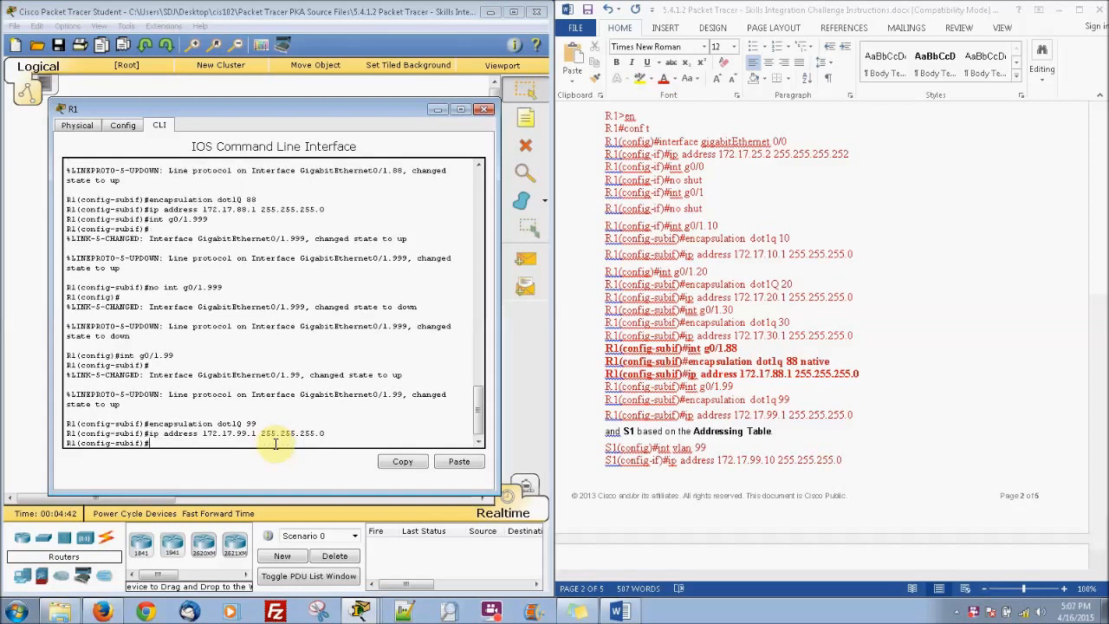
Return to the configuration of subinterface g0/1.88 on R1.
key(Up)
key(Up)
key(Up)
key(Up)
key(Up)
key(Up)
key(Up)
key(Up)
key(Return)
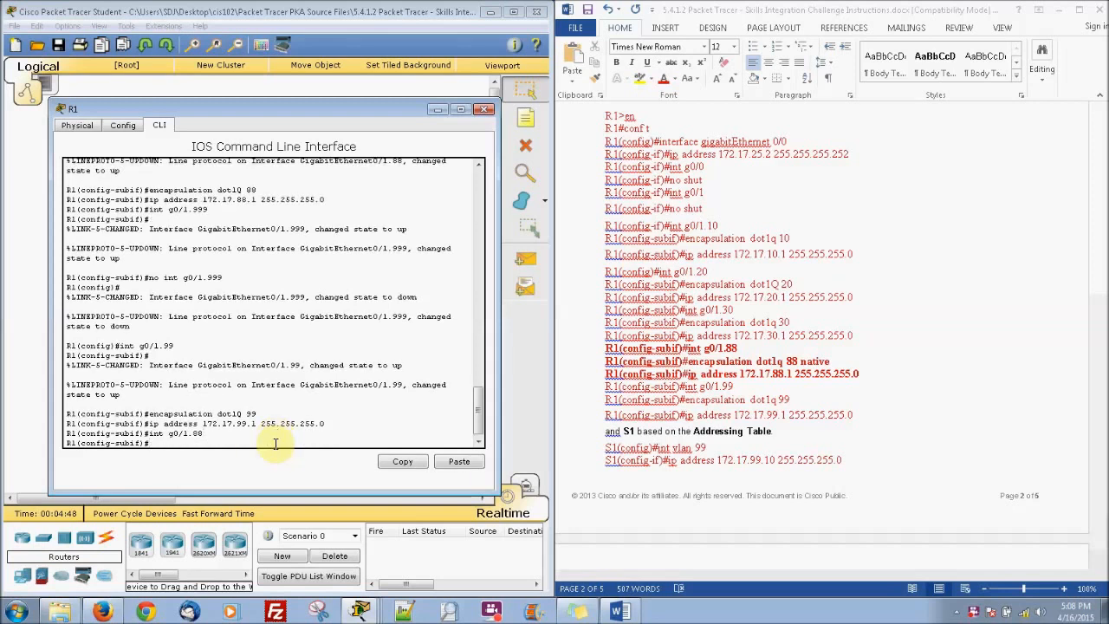
Try to enter IP address 172.17.88.1 255.255.255.0 with the native keyword on subinterface g0/1.88.
key(Up)
key(Up)
key(Up)
key(Down)
key(BackSpace)
key(BackSpace)
text(88)
text(native)
key(Return)
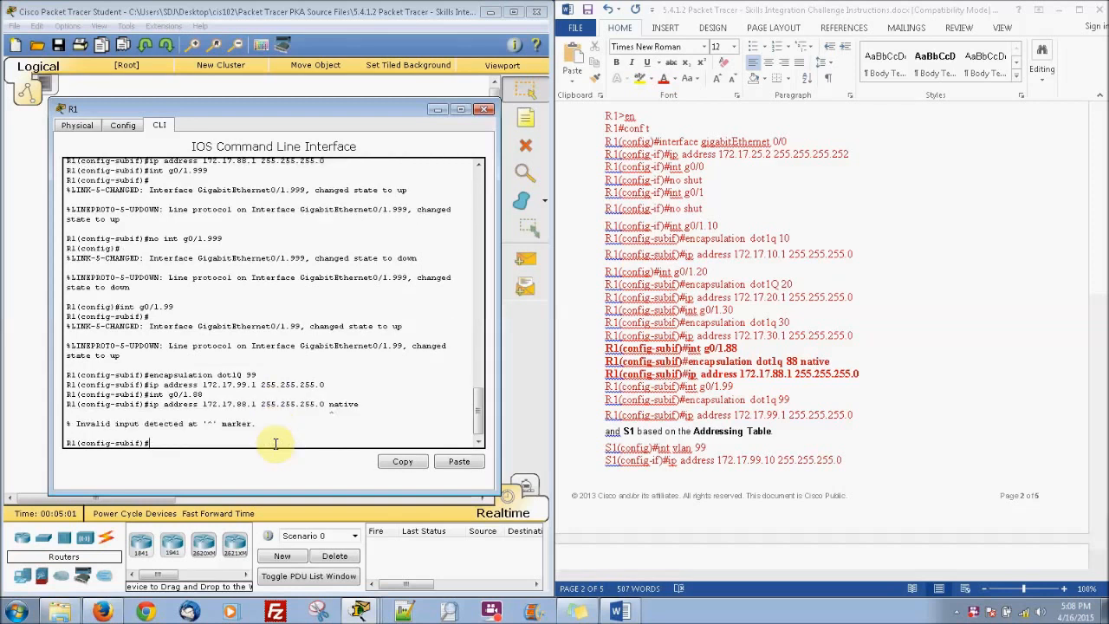
Set the encapsulation of subinterface g0/1.88 to dot1Q 88 native.
text(encapsulation dot1Q 88 native)
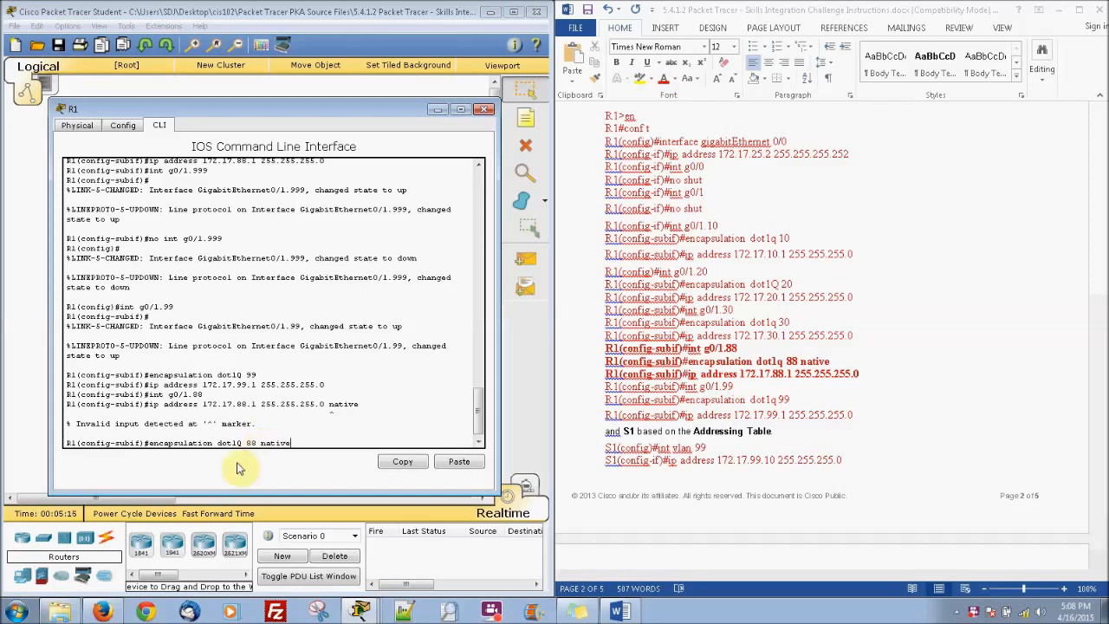
key(Return)
Try again to apply 172.17.88.1 255.255.255.0 with the native keyword to subinterface g0/1.88.
key(Up)
key(Up)
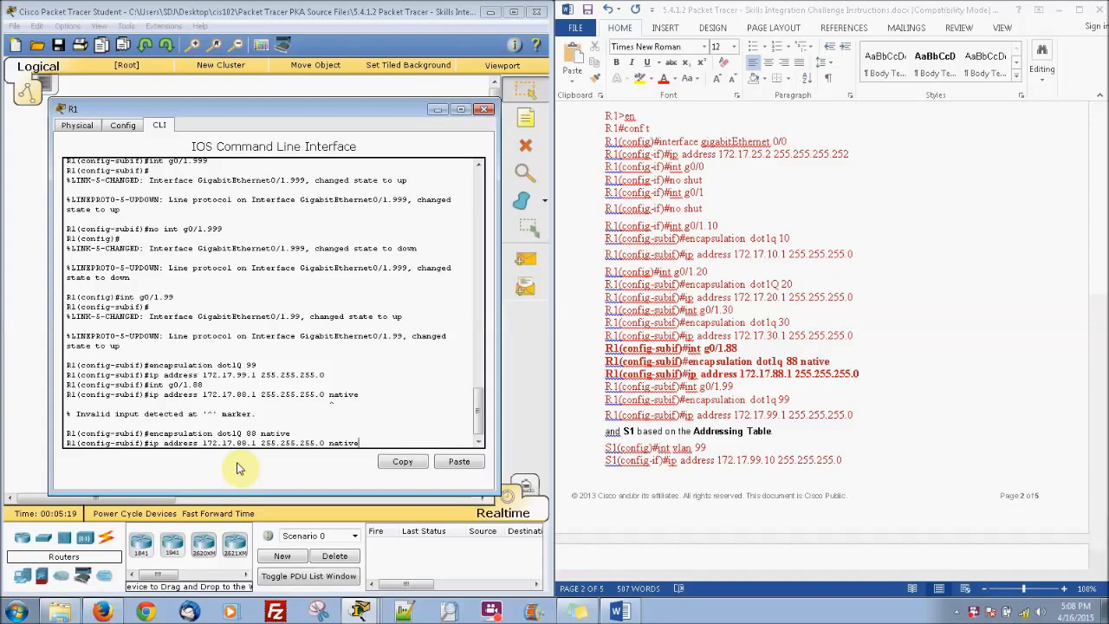
key(Return)
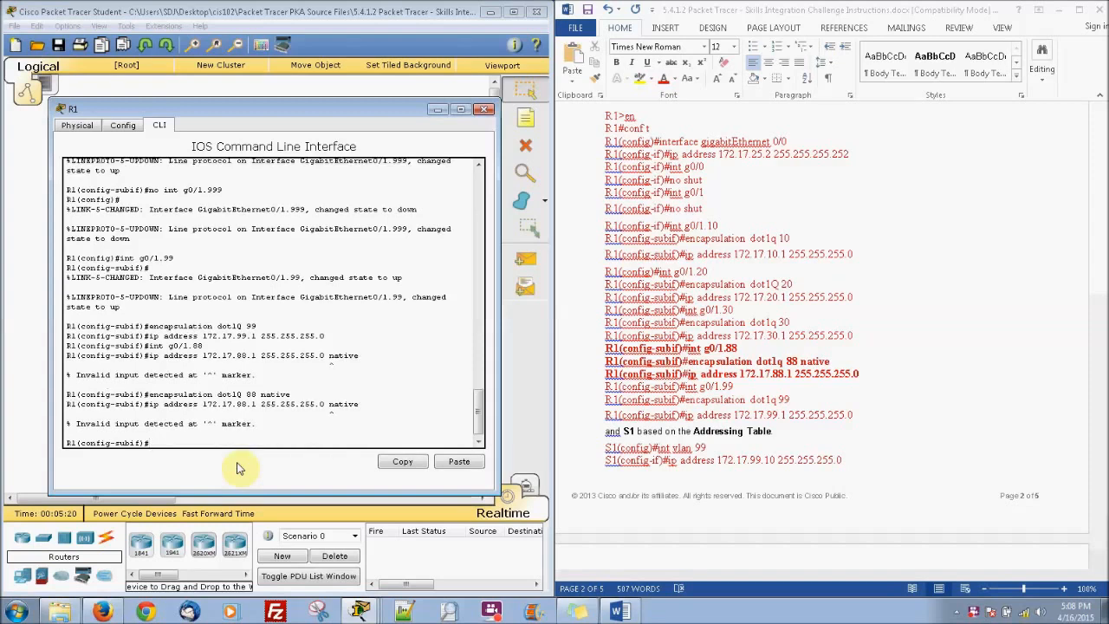
End configuration mode on R1 and close the router's window.
text(end)
key(Return)
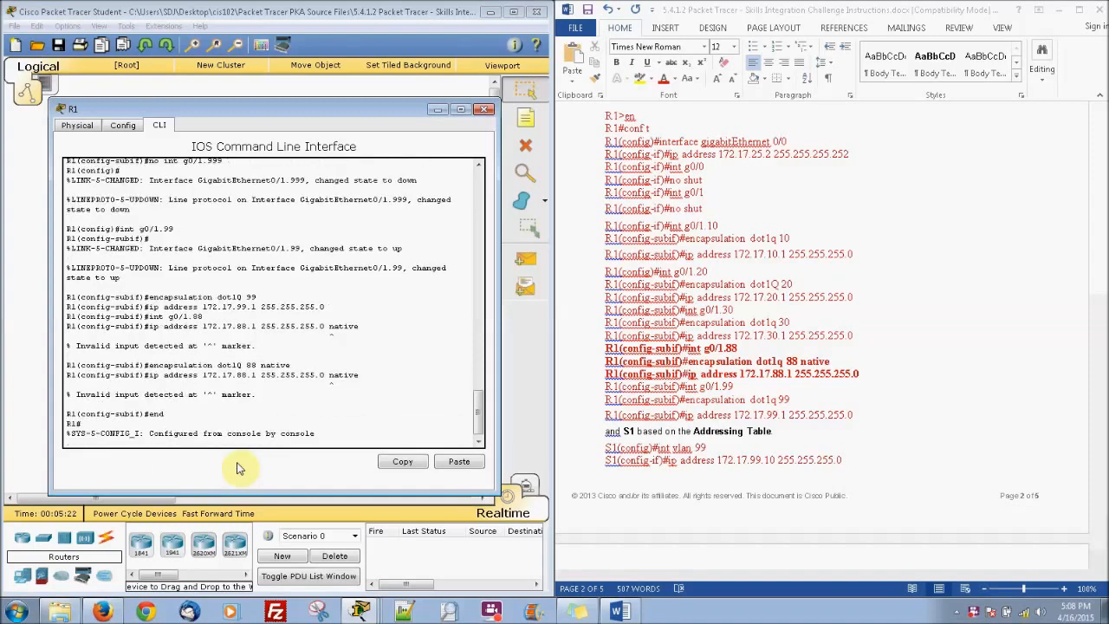
key(Return)
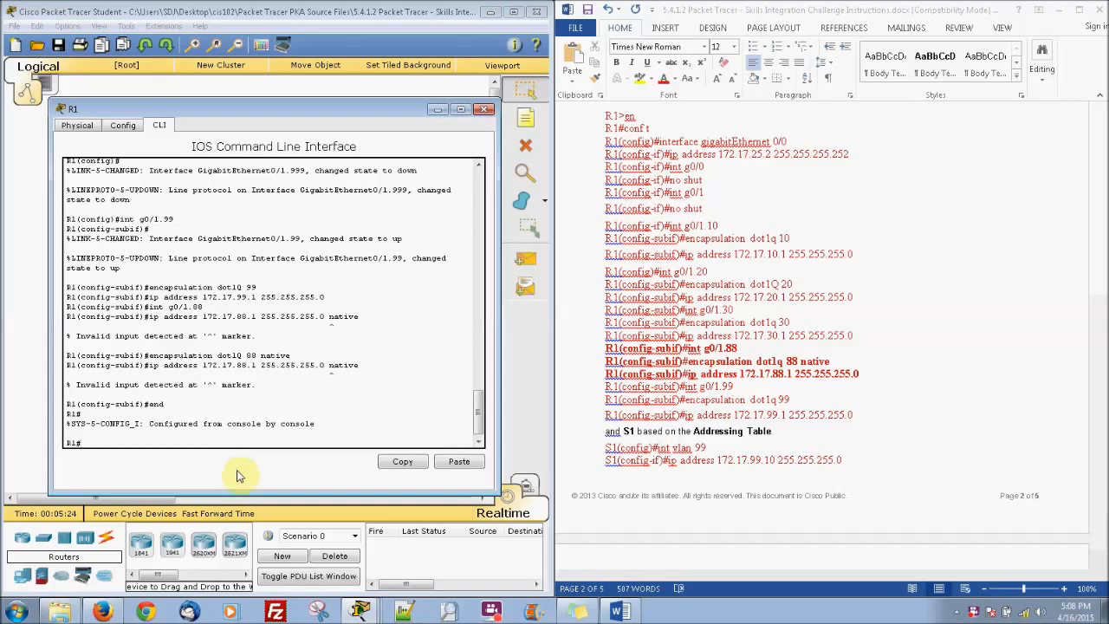
click(891, 481)
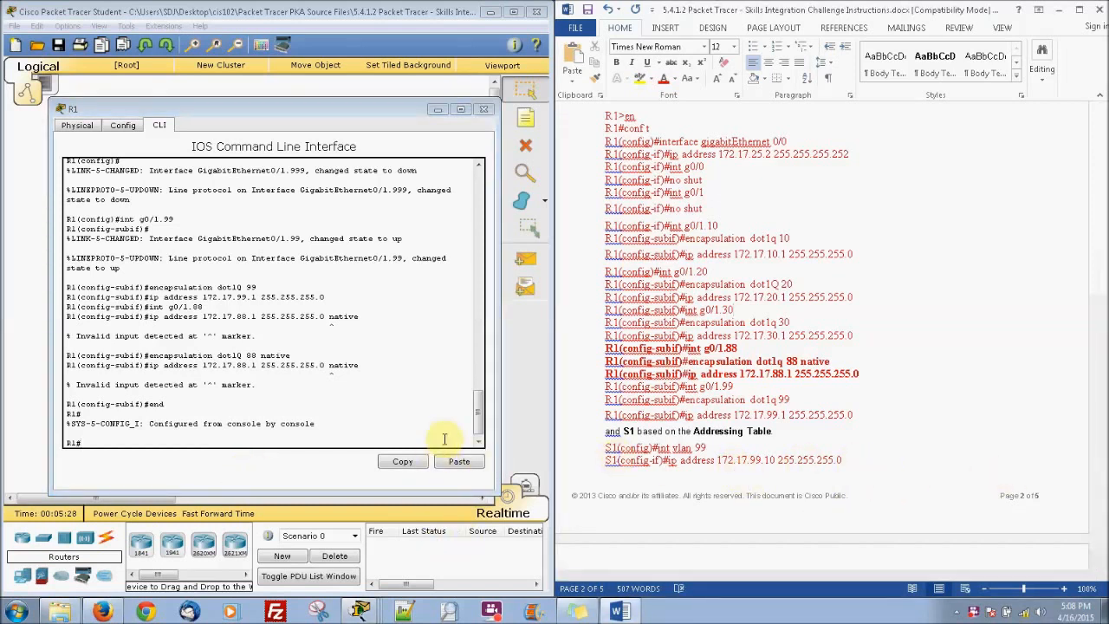
click(488, 109)
Open switch S1's command line and enter global configuration mode.
click(169, 171)
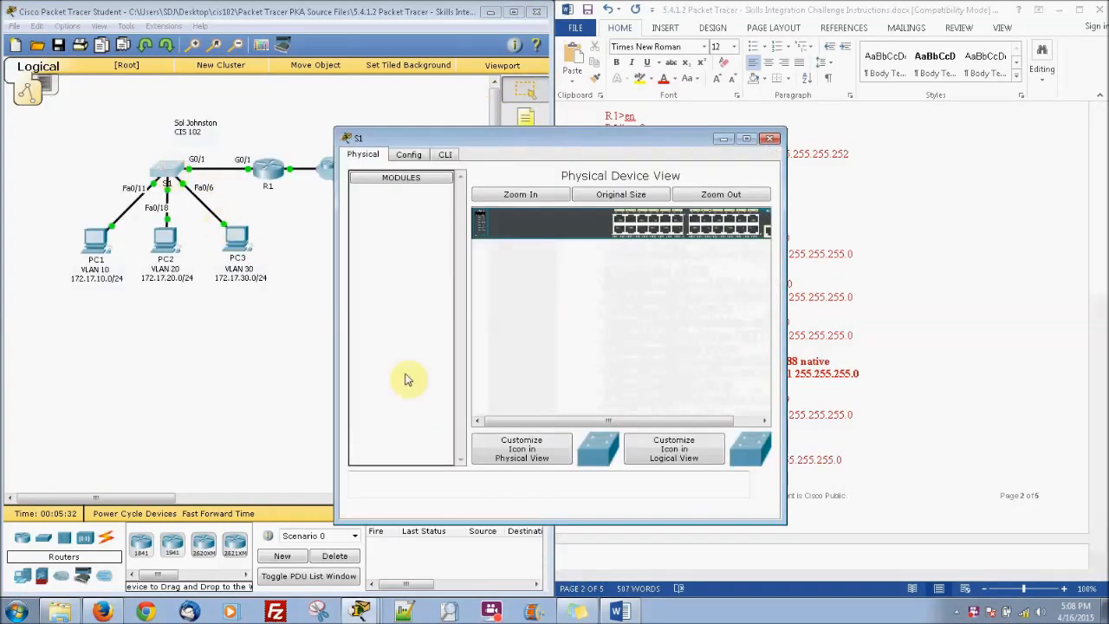
drag(360, 143, 106, 144)
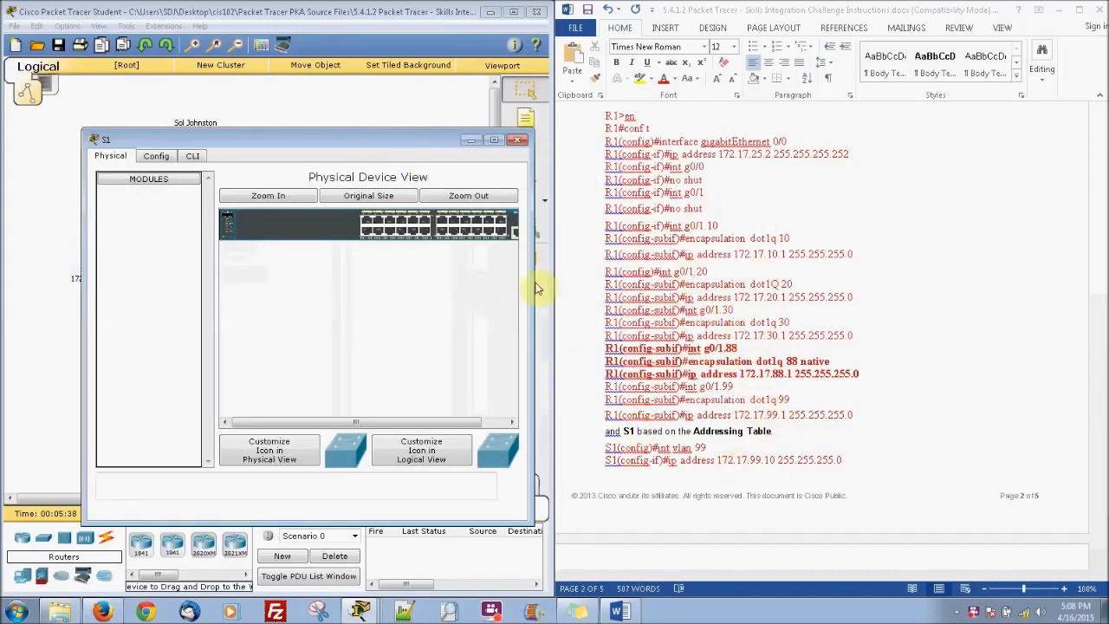
click(193, 158)
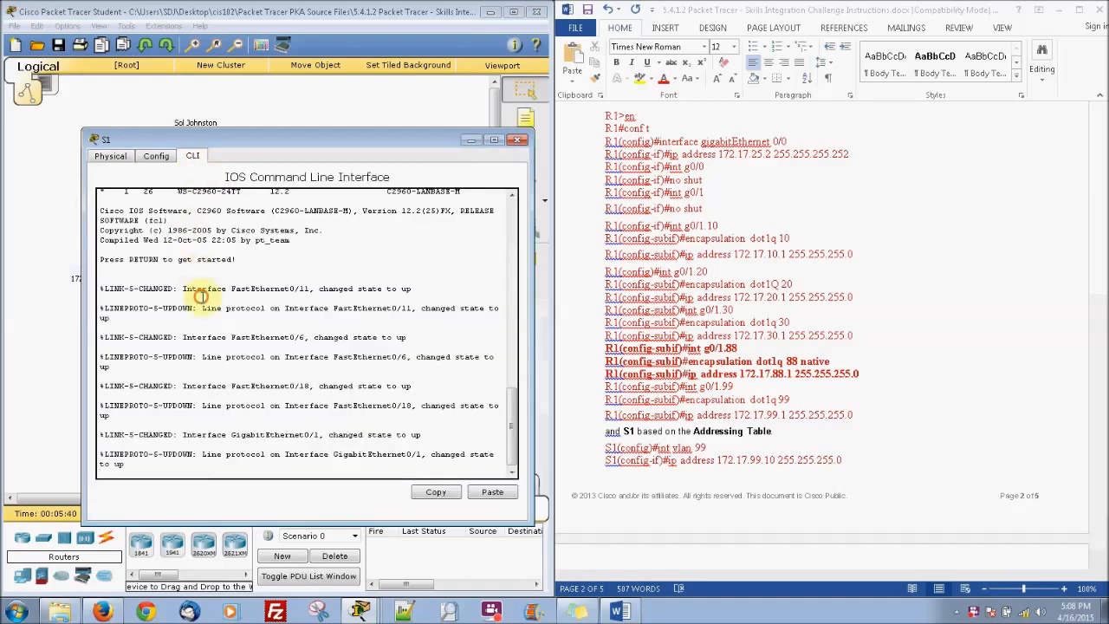
key(Return)
text(en)
key(Return)
text(conf t)
key(Return)
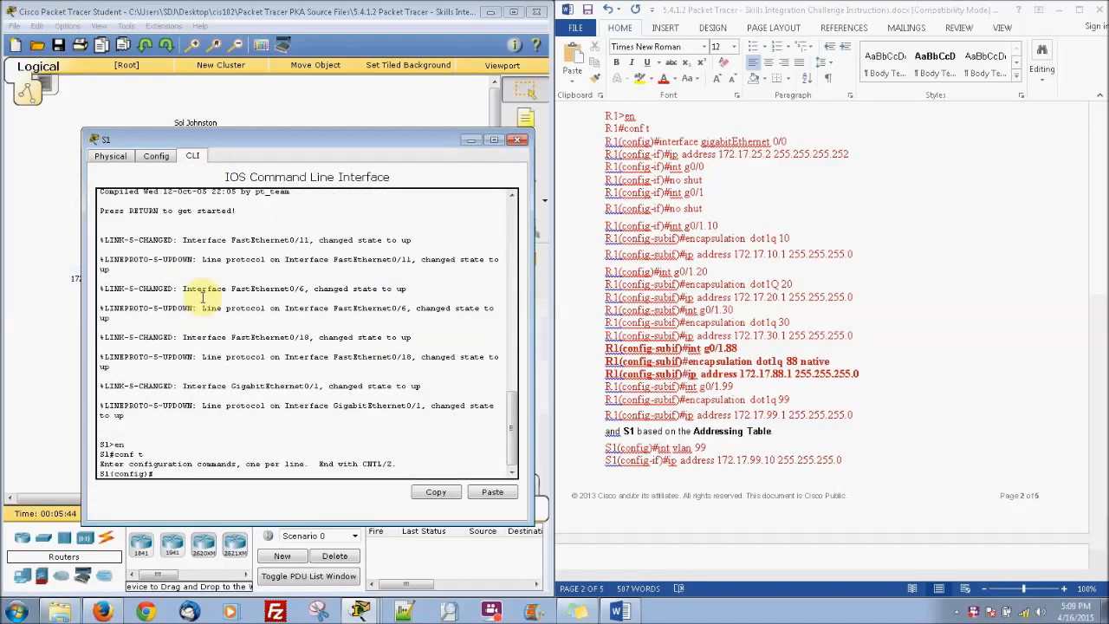
Assign IP address 172.17.99.10 255.255.255.0 to interface VLAN 99 on S1.
text(int )
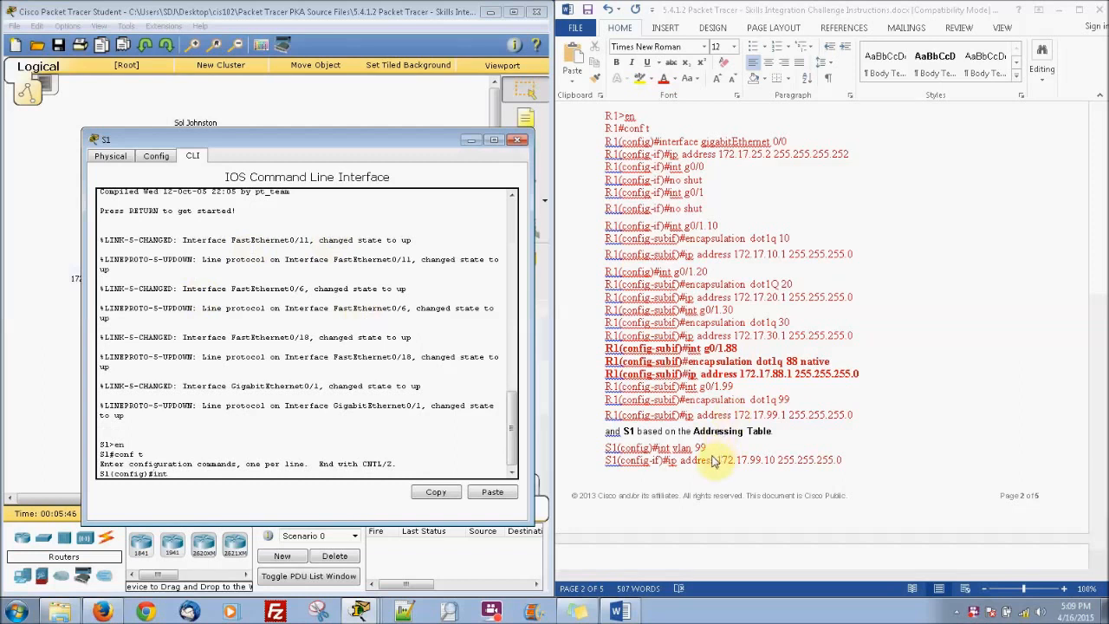
text(vlan 99)
key(Return)
text(ip add)
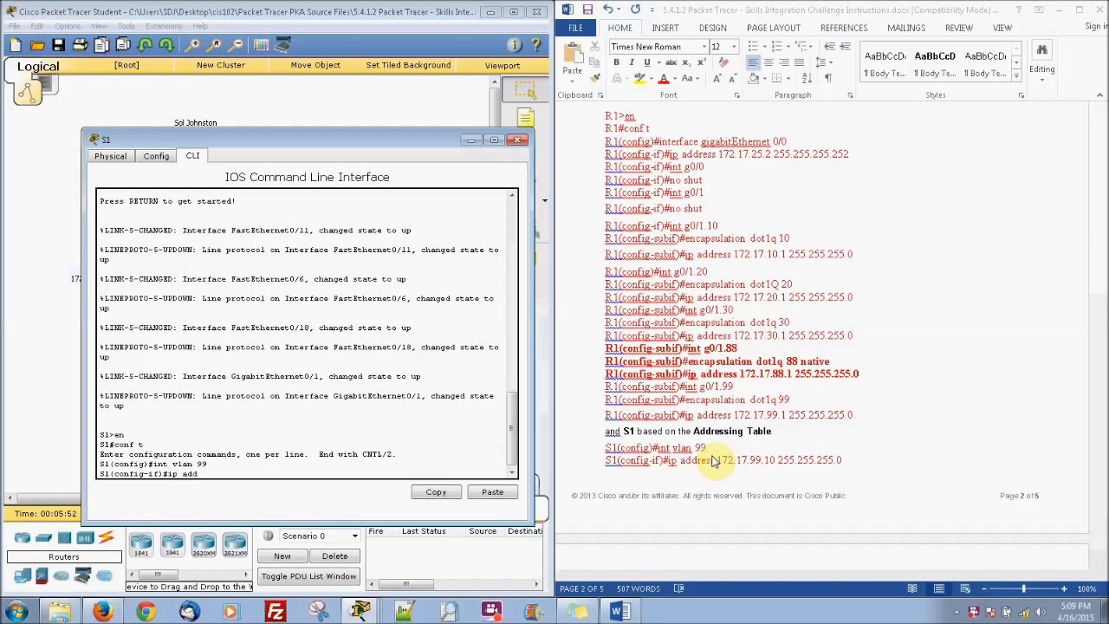
key(Tab)
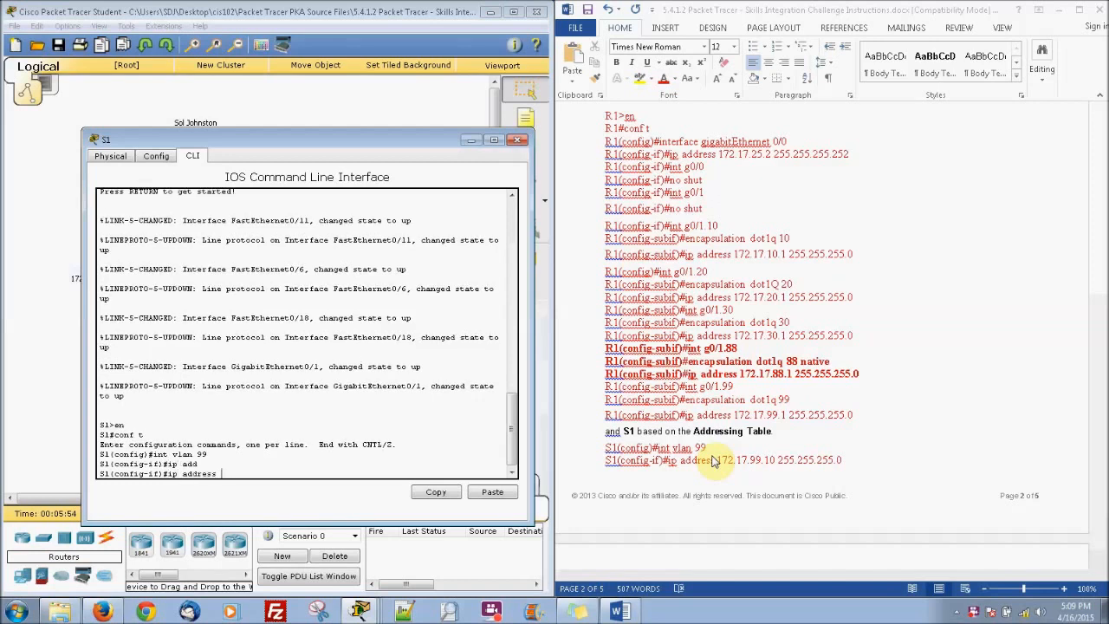
key(BackSpace)
key(BackSpace)
key(BackSpace)
key(BackSpace)
key(BackSpace)
key(BackSpace)
key(BackSpace)
key(BackSpace)
key(BackSpace)
key(BackSpace)
key(BackSpace)
key(Up)
key(Down)
text(ip addre)
key(Tab)
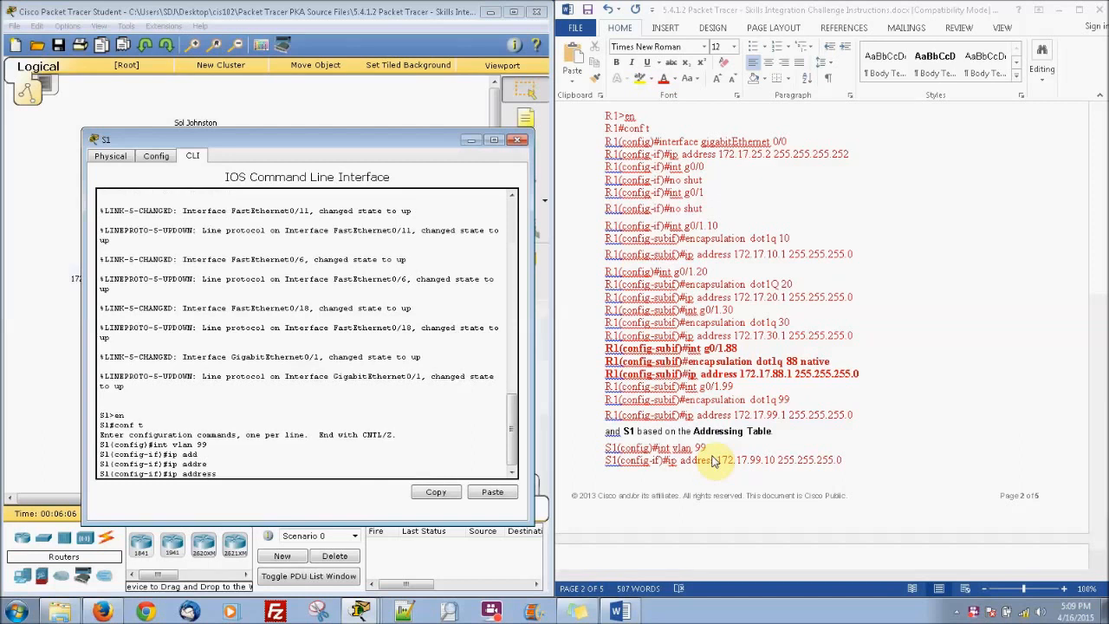
text(172.17.99.10 255.255.255.0)
key(Return)
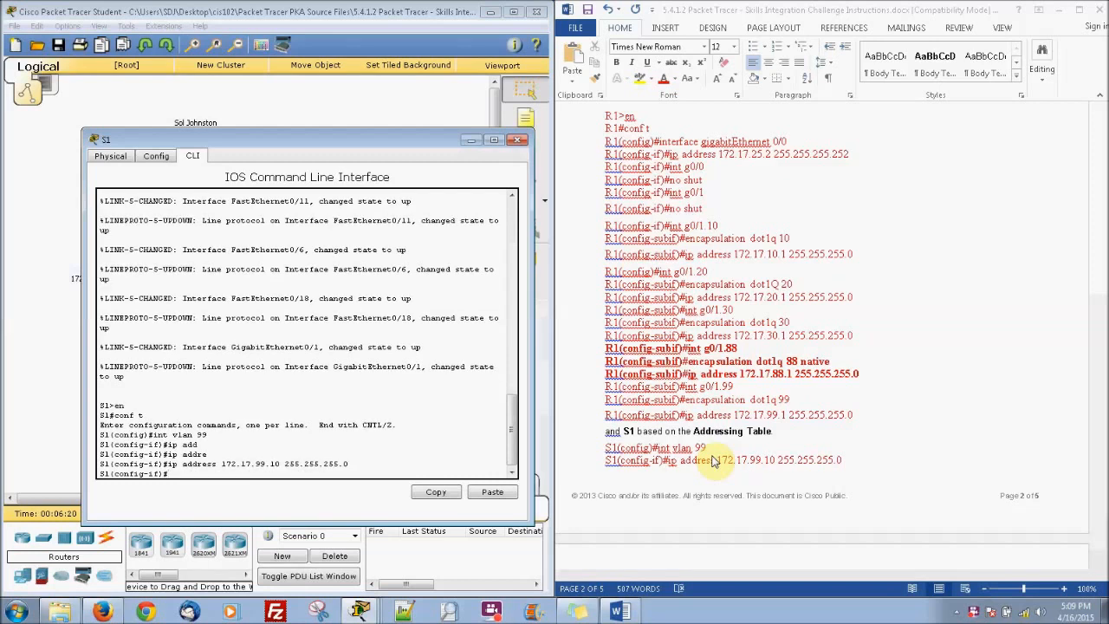
Enable interface VLAN 99 on S1 with no shut, following the instruction document.
click(902, 442)
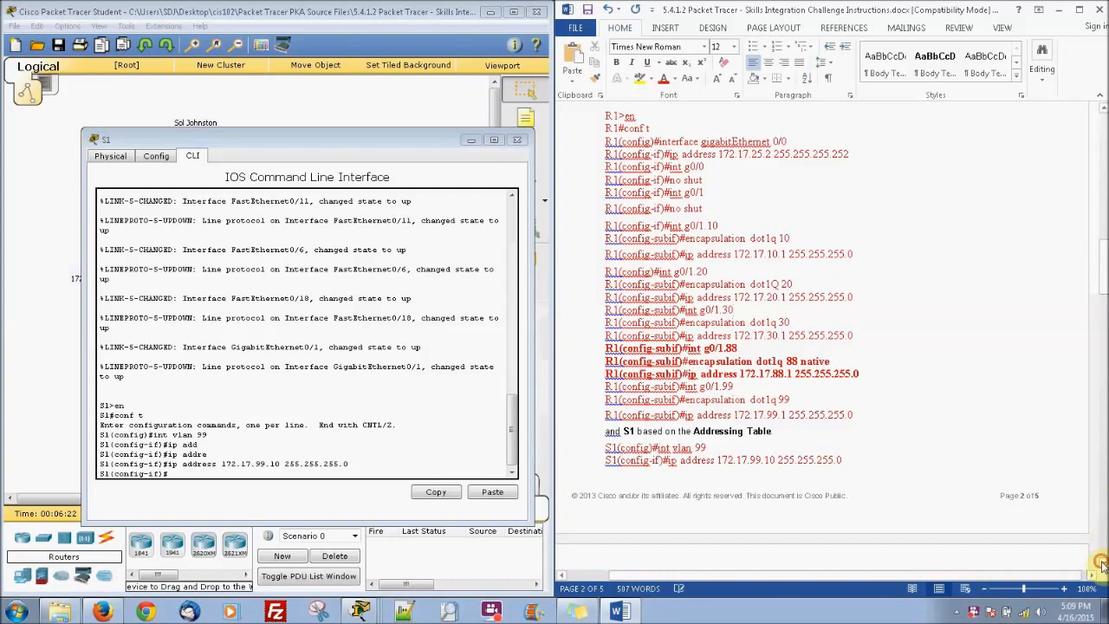
scroll(1103, 564, down, 8)
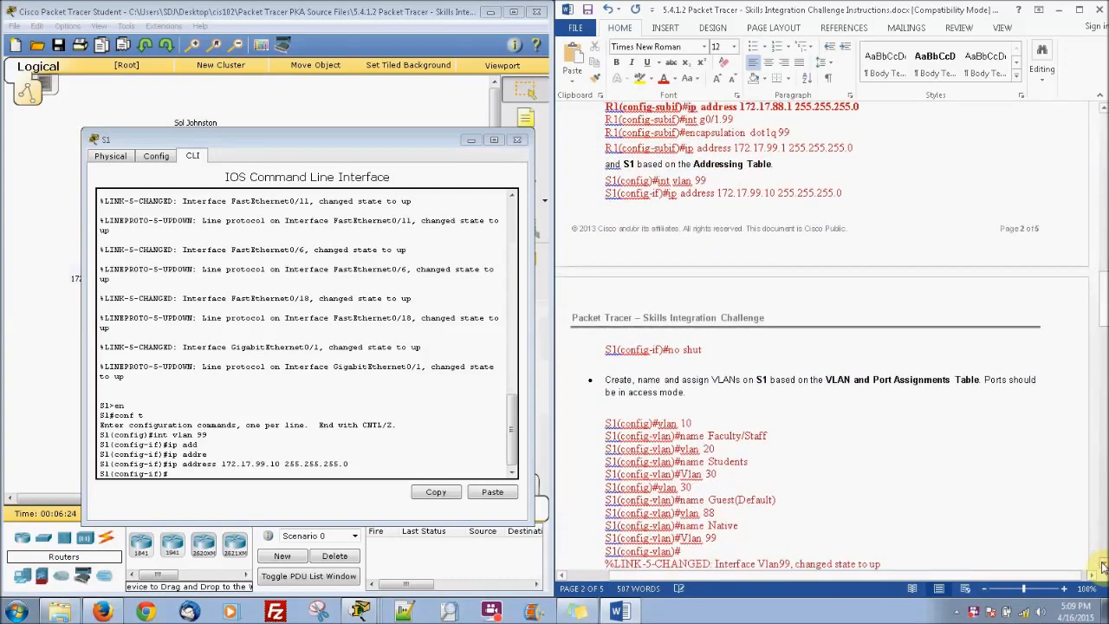
scroll(1102, 567, down, 2)
click(419, 426)
text(no shut)
key(Return)
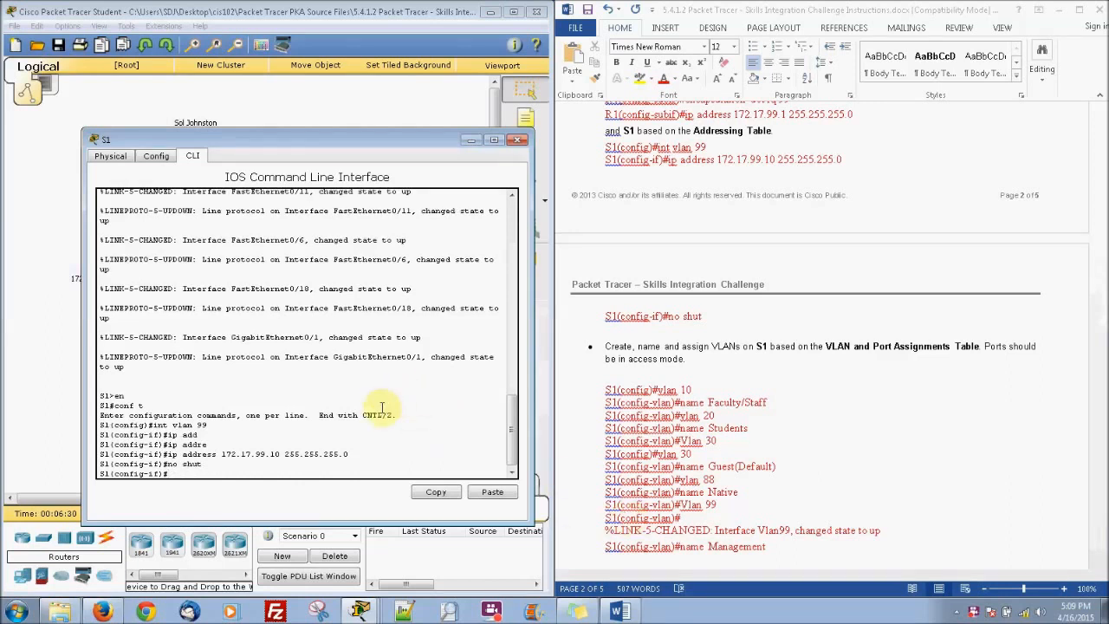
Create VLAN 10 on S1 and name it Faculty/Staff.
text(vlan 10)
key(Return)
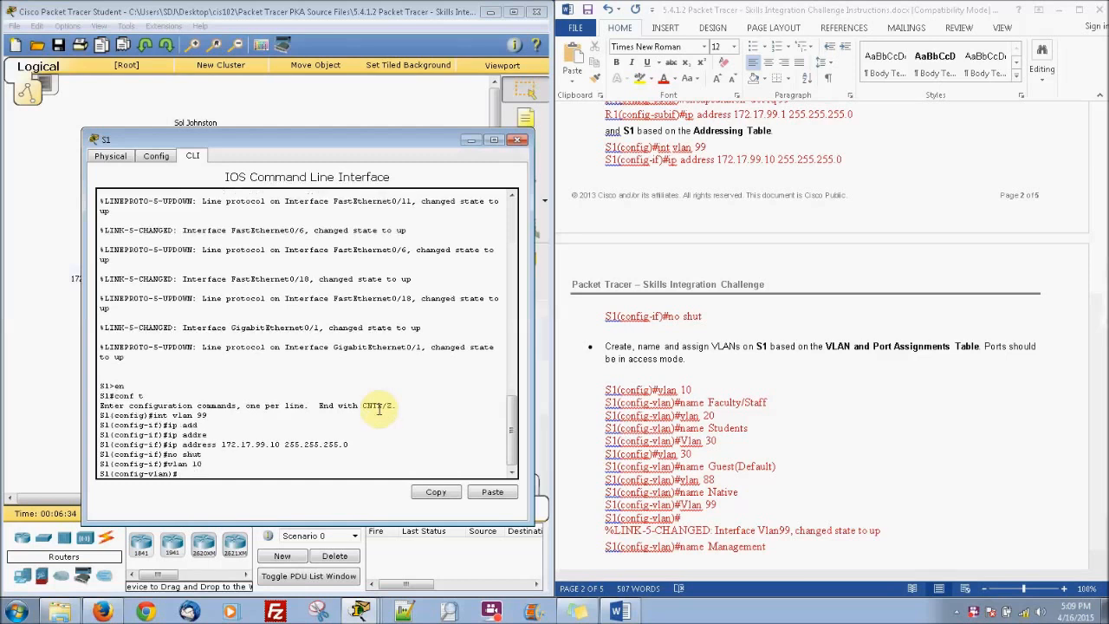
text(name Faculty/Staff)
key(Return)
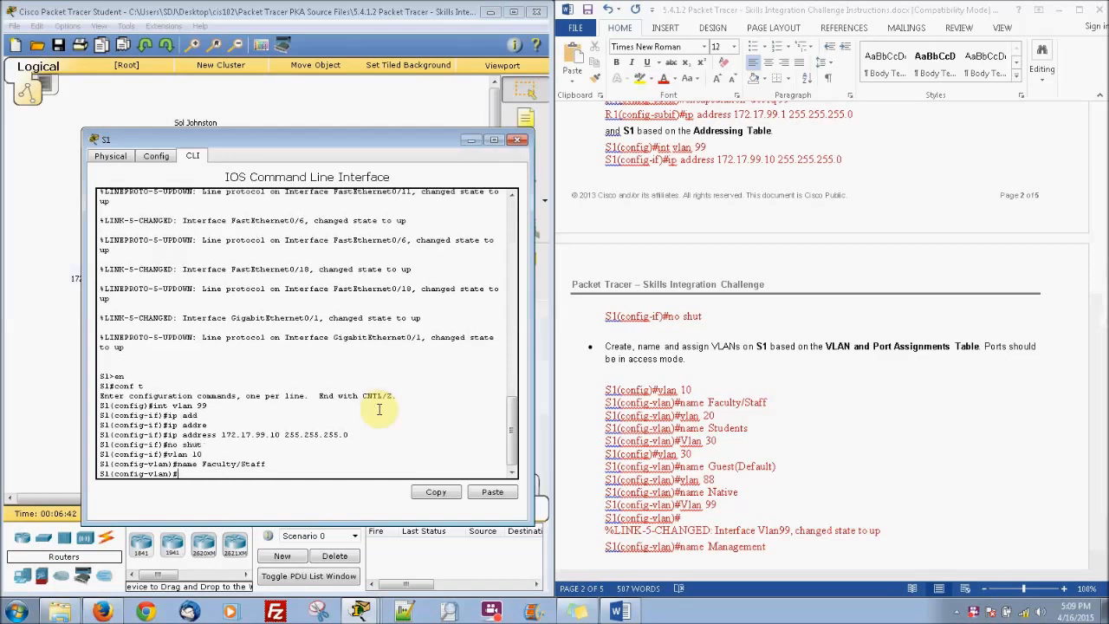
Create VLAN 20 on S1 and name it Students.
text(vlan 20)
key(Return)
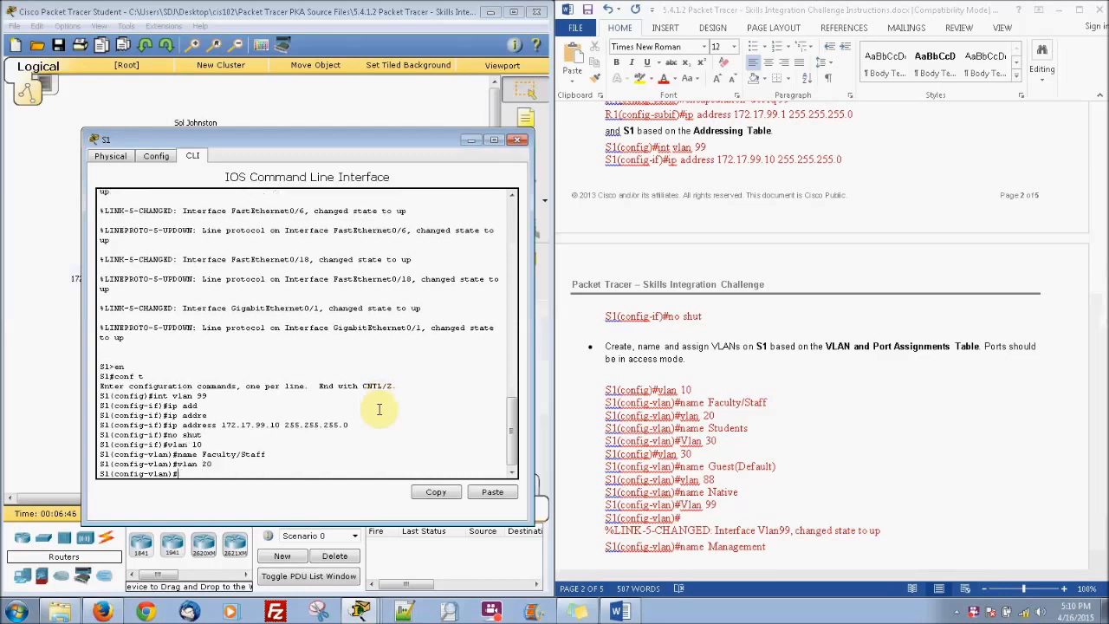
key(Up)
key(Up)
key(BackSpace)
key(BackSpace)
key(BackSpace)
key(BackSpace)
key(BackSpace)
key(BackSpace)
key(BackSpace)
key(BackSpace)
key(BackSpace)
key(BackSpace)
key(BackSpace)
key(BackSpace)
text(Student)
key(Return)
Create VLAN 30 on S1 and name it Guest(Default).
text(vlan)
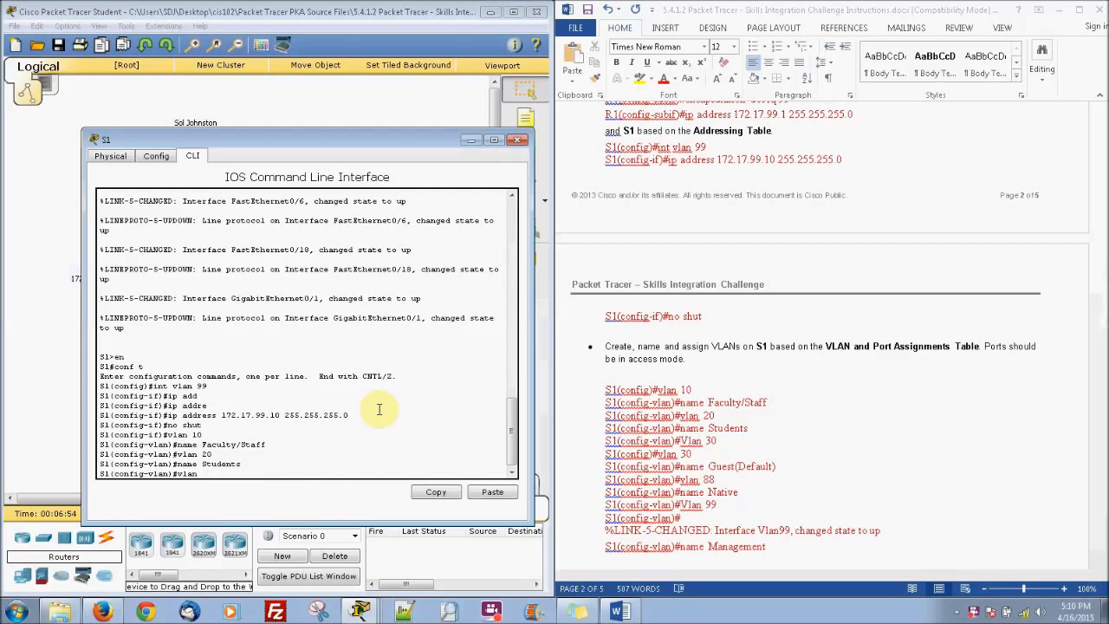
text( 30)
key(Return)
key(Up)
key(Up)
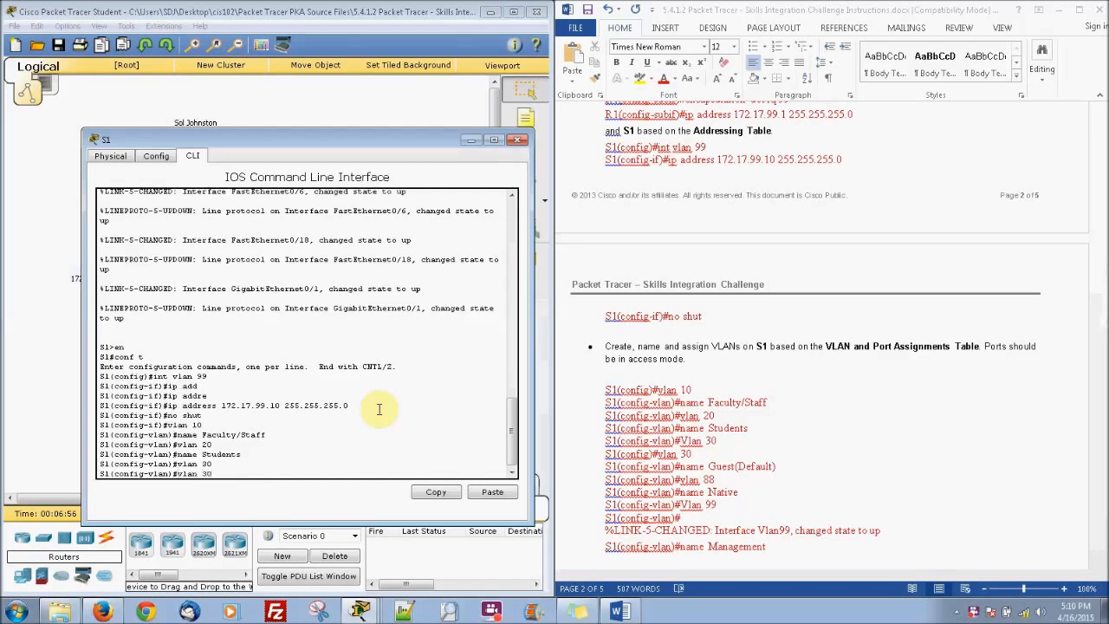
key(BackSpace)
key(BackSpace)
key(BackSpace)
key(BackSpace)
key(BackSpace)
key(BackSpace)
key(BackSpace)
key(BackSpace)
text(Guest(Defau)
key(BackSpace)
key(BackSpace)
text(fault))
key(Return)
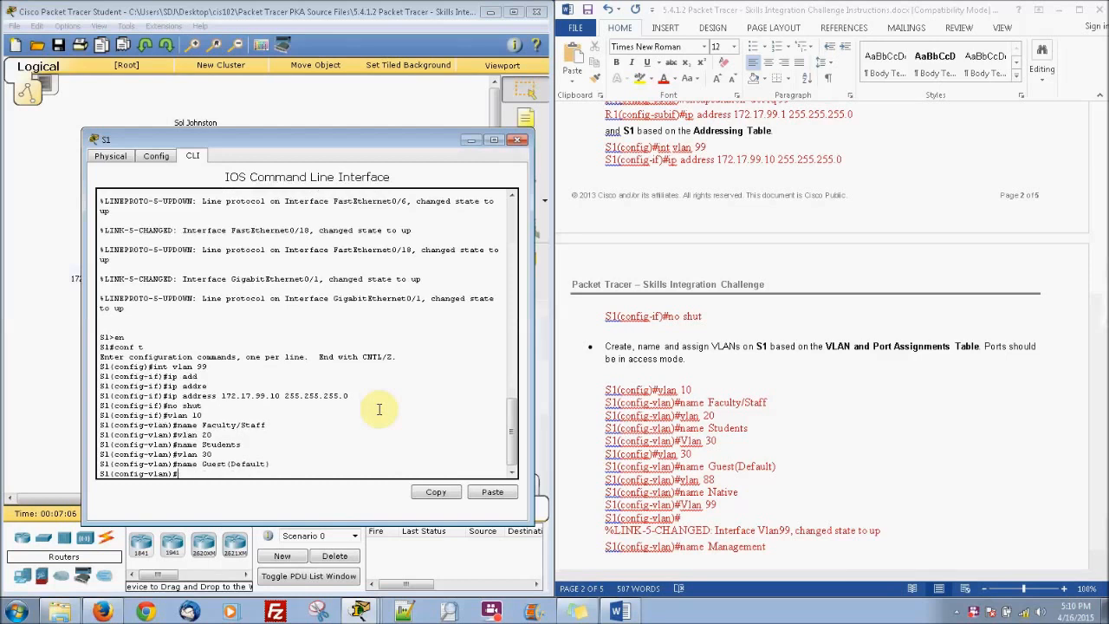
Create VLAN 88 on S1 and name it Native.
text(vlan 88)
key(Return)
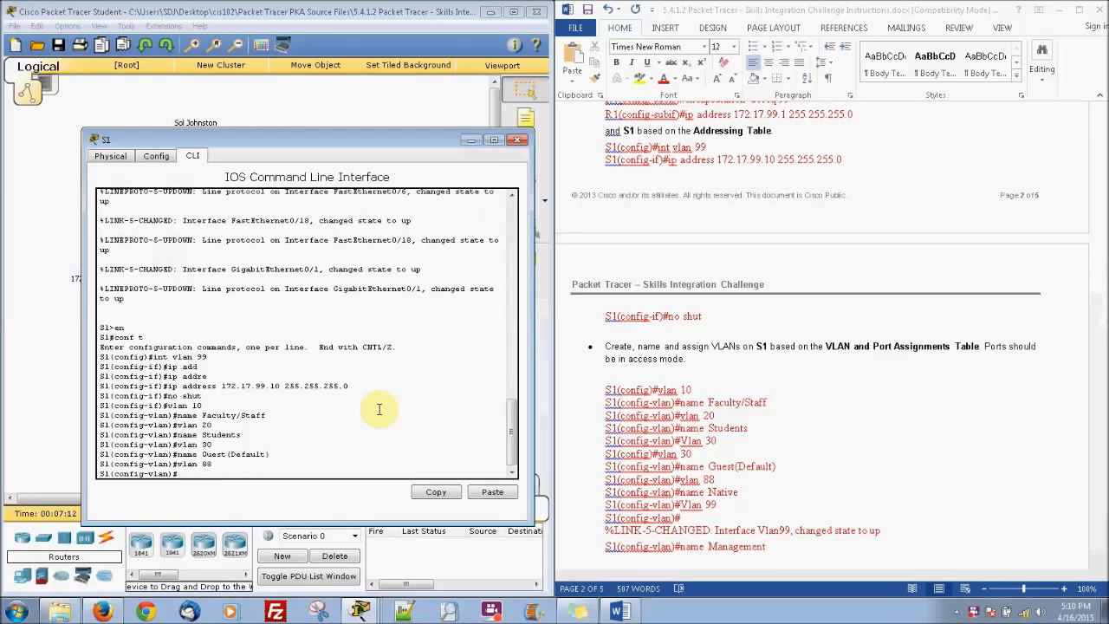
text(name Native)
key(Return)
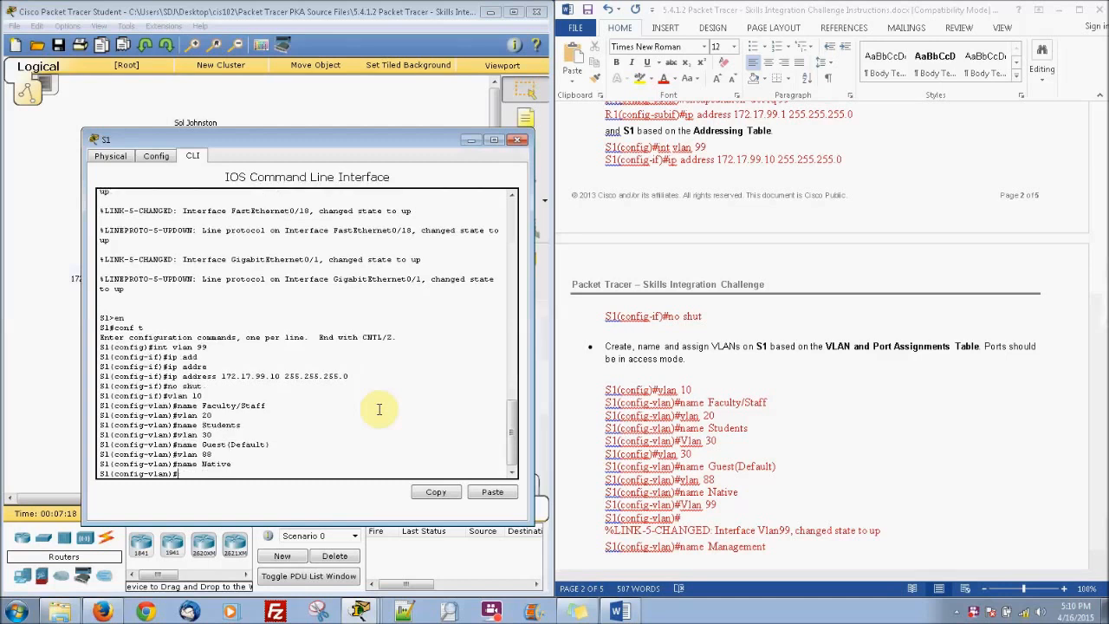
Create VLAN 99 on S1 and name it Management.
text(vlan 99)
key(Return)
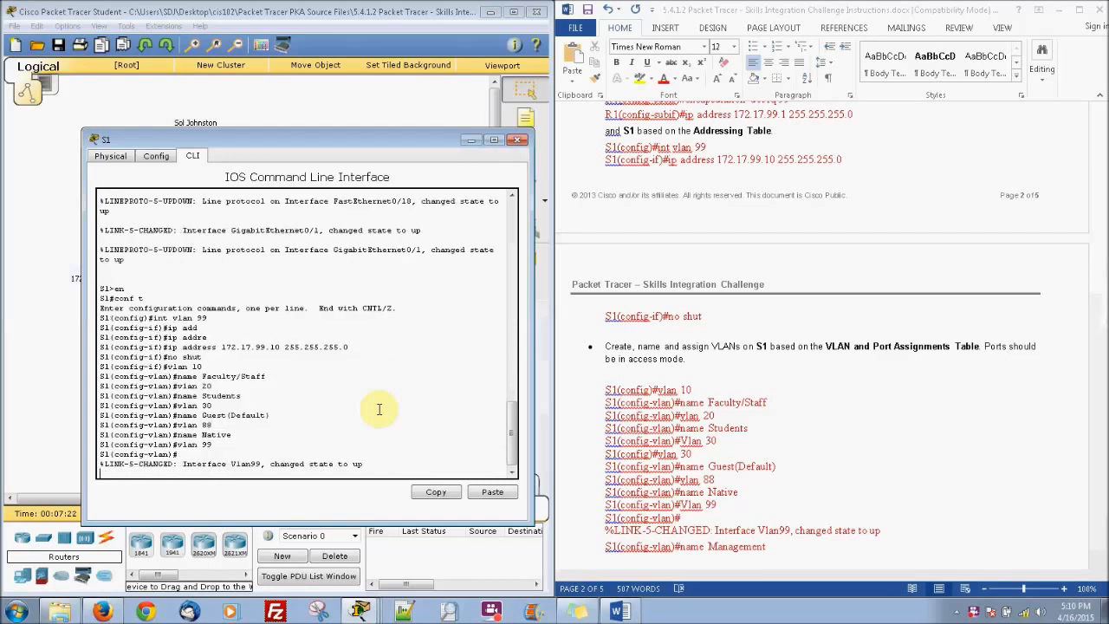
text(name Manage)
text(ment)
key(Return)
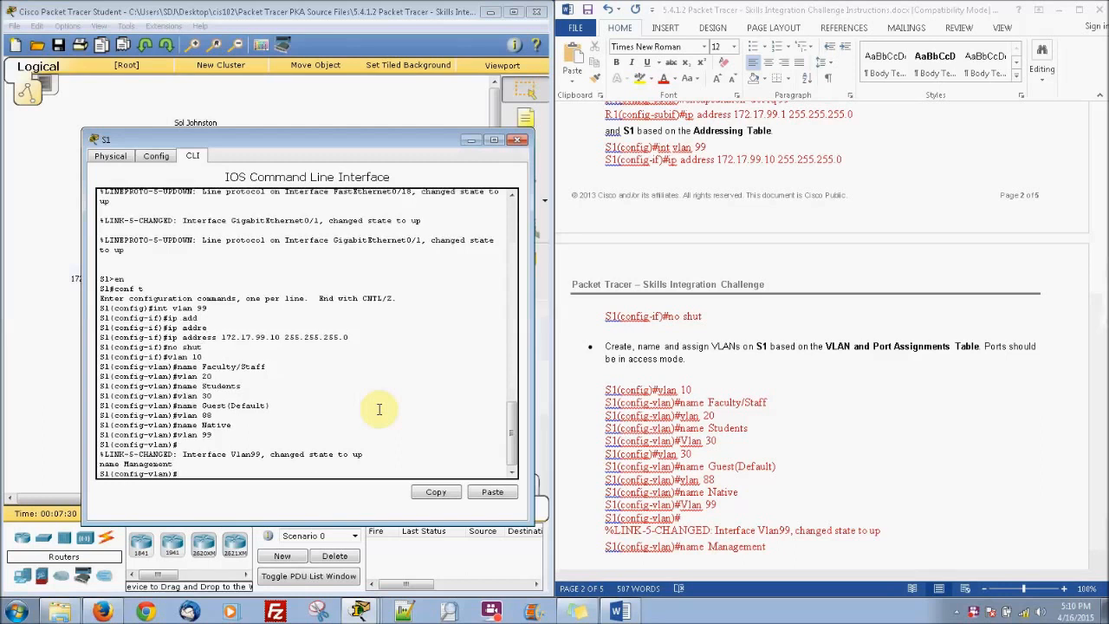
click(946, 404)
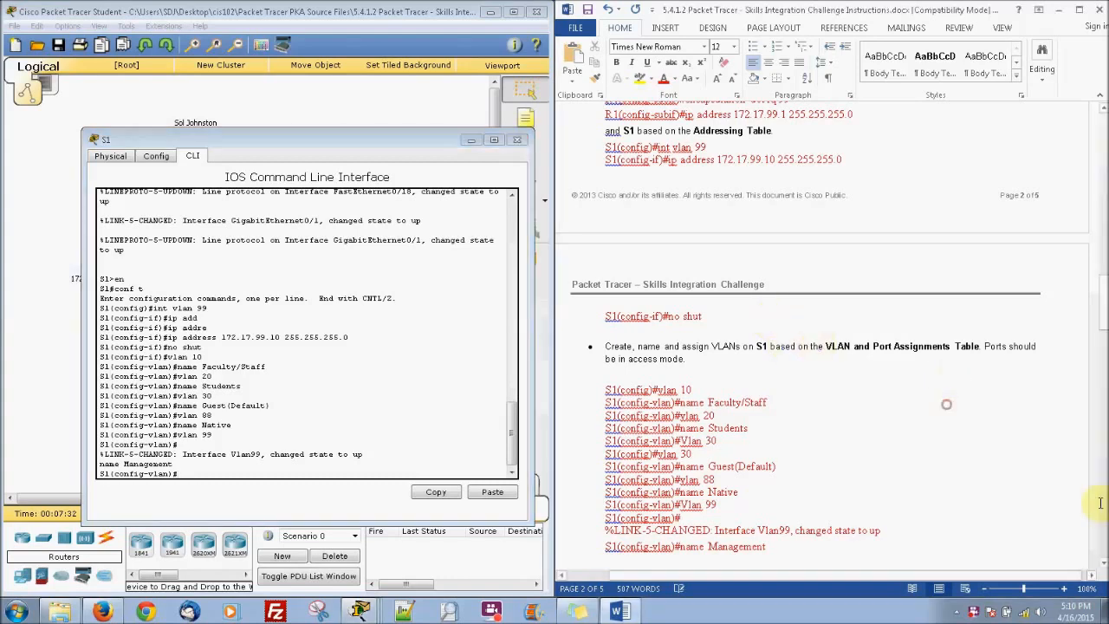
Restart global configuration on S1 and set interface g0/1 to trunk mode.
click(1104, 568)
scroll(1103, 568, down, 6)
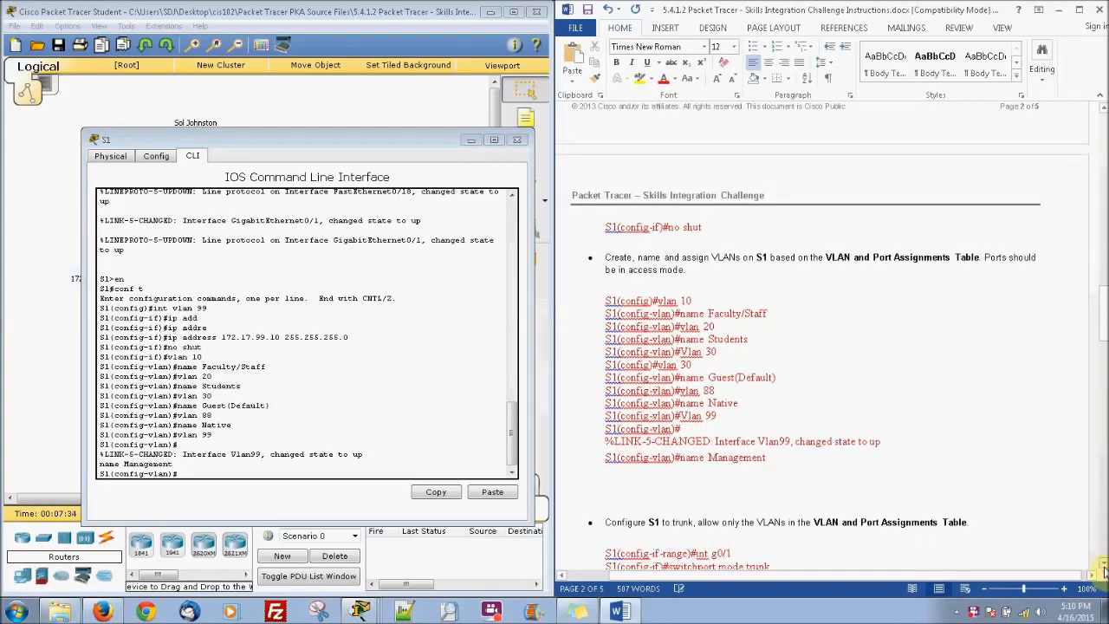
scroll(1103, 568, down, 4)
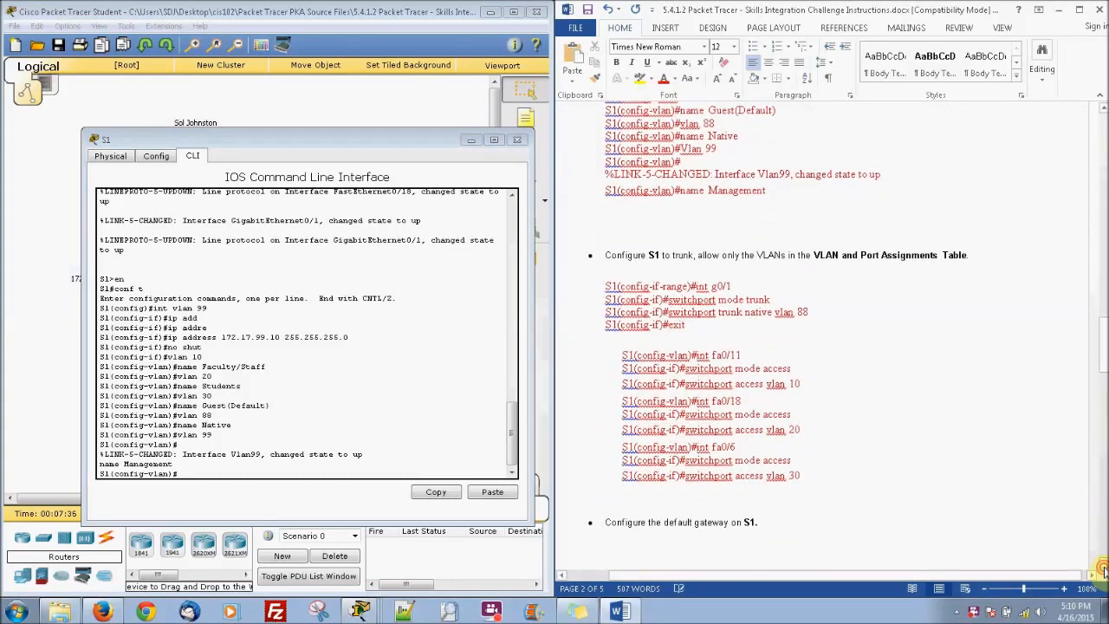
scroll(1103, 568, down, 2)
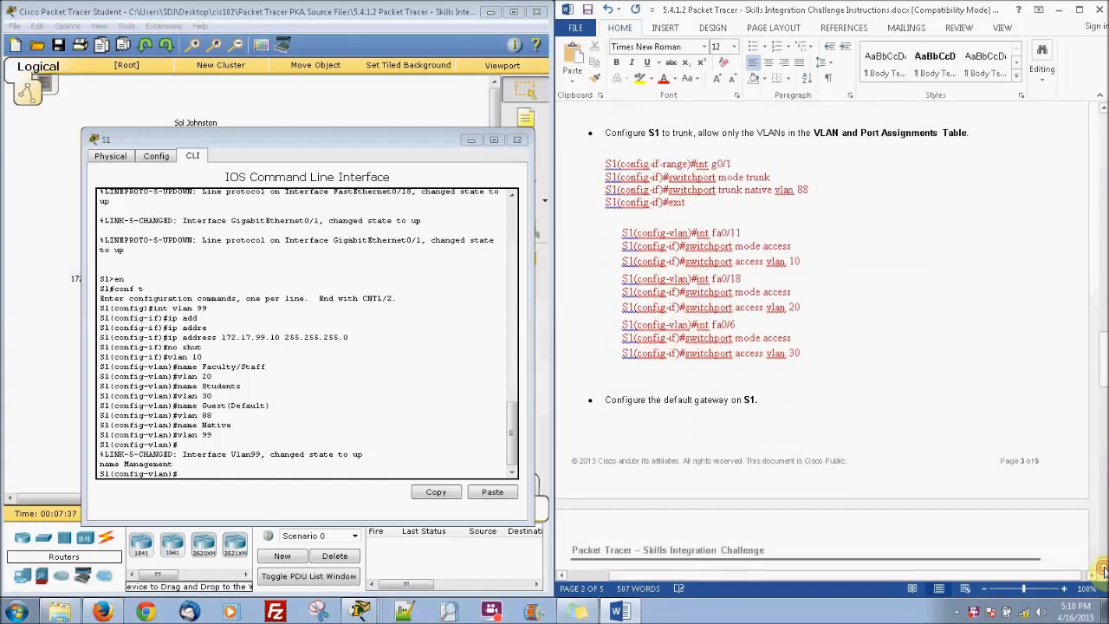
click(400, 418)
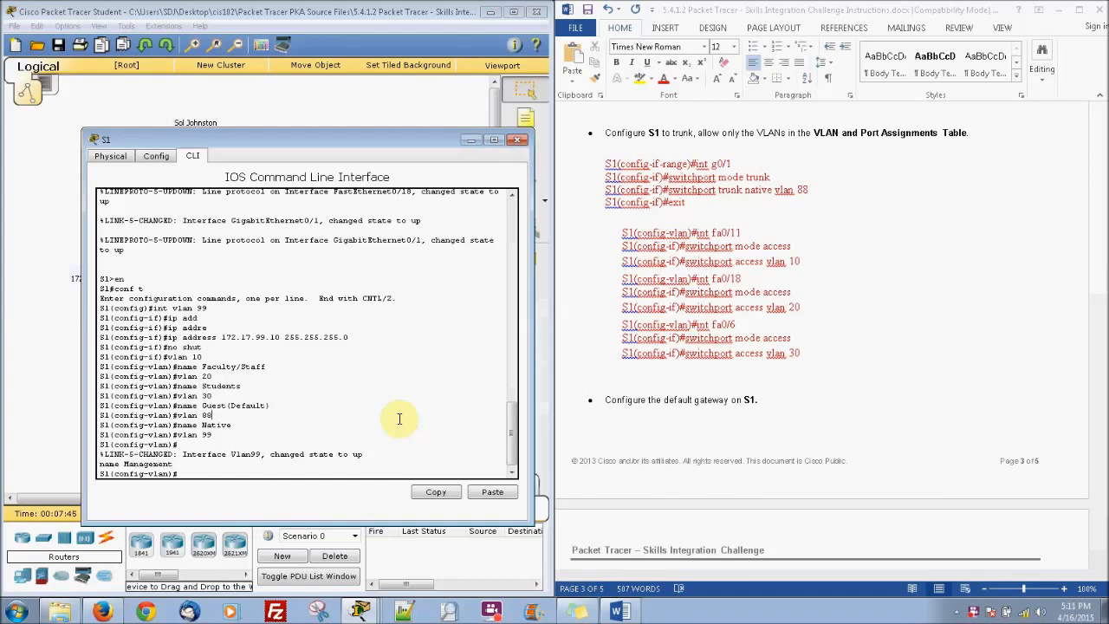
text(end)
key(Return)
text(conf t)
key(Return)
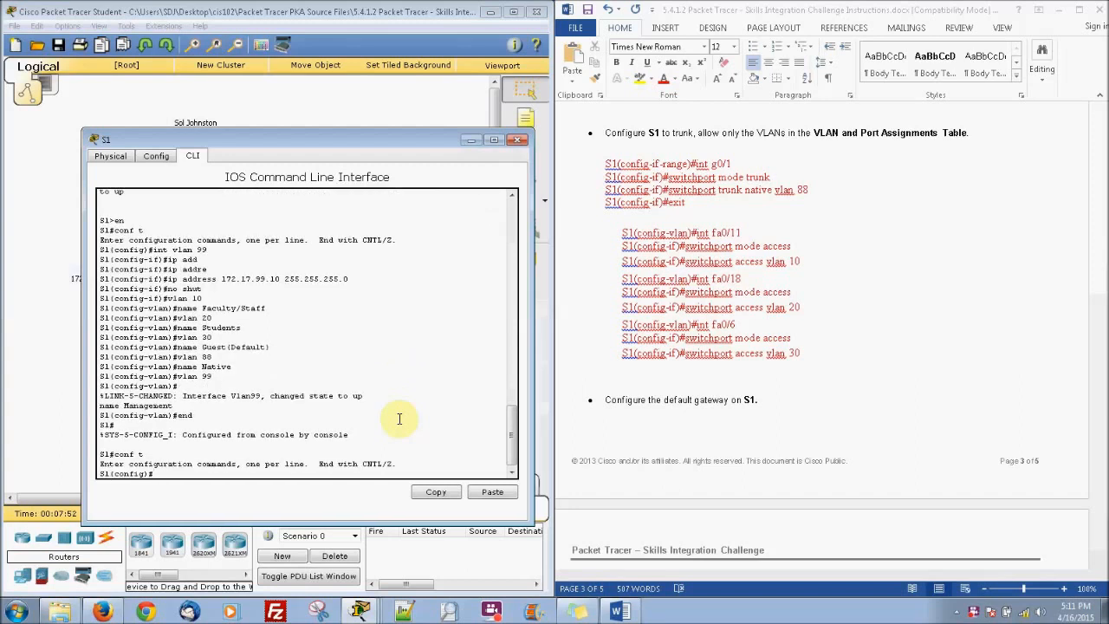
text(int g0/1)
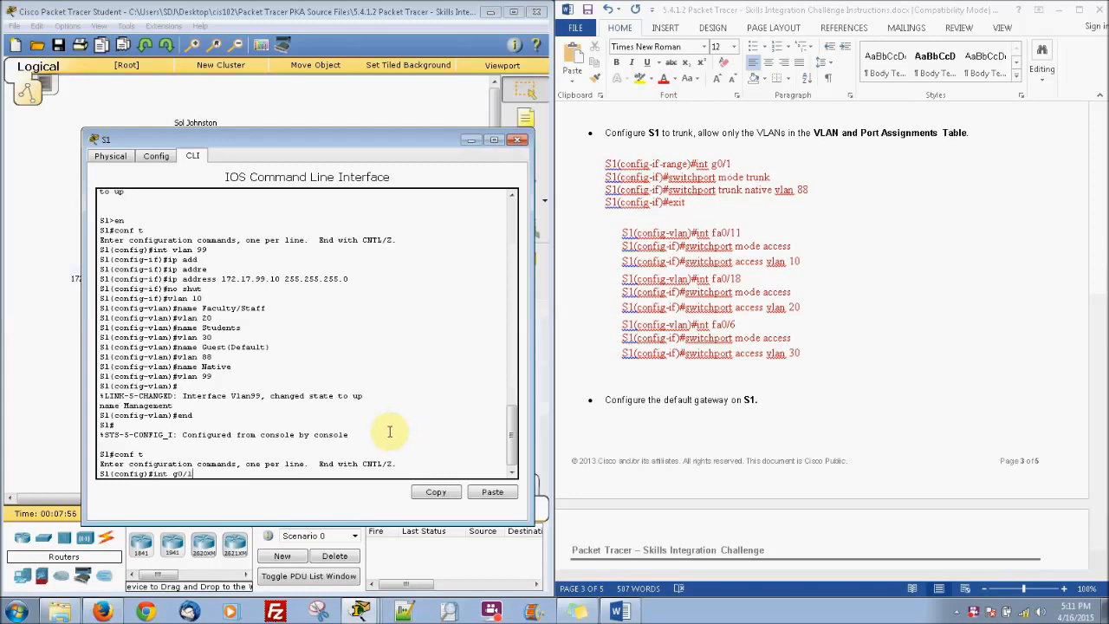
key(Return)
text(sw)
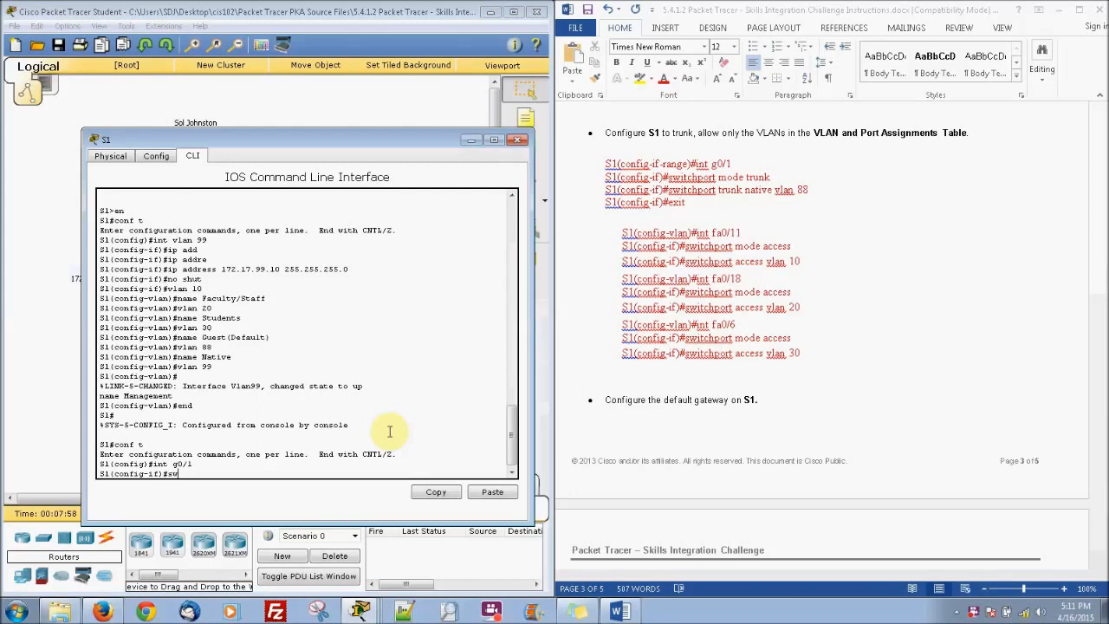
key(Tab)
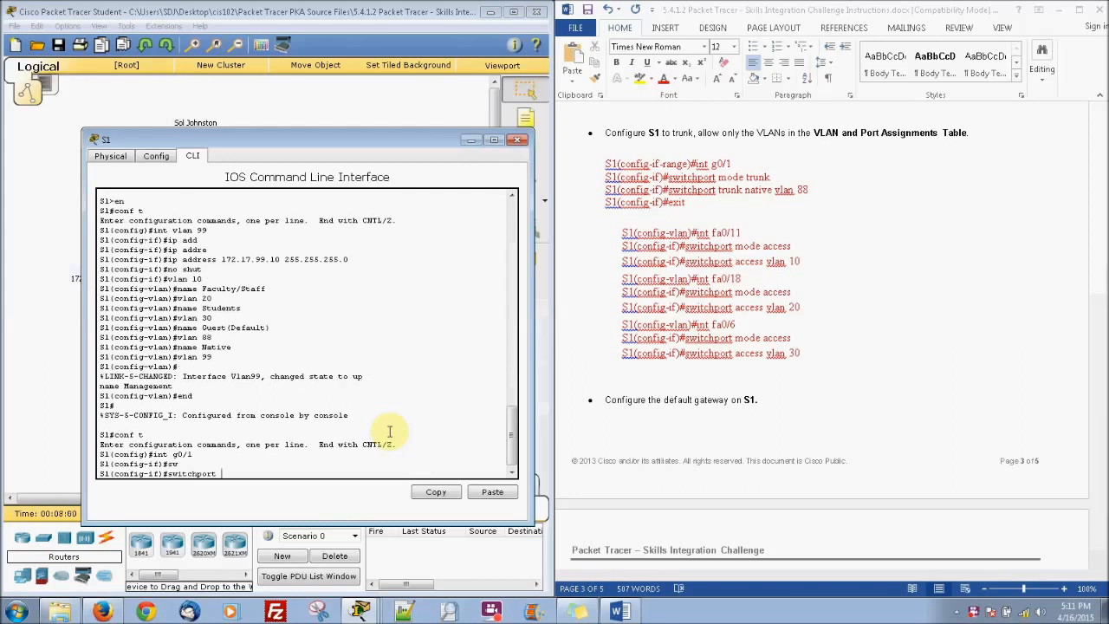
text(mode trunk)
key(Return)
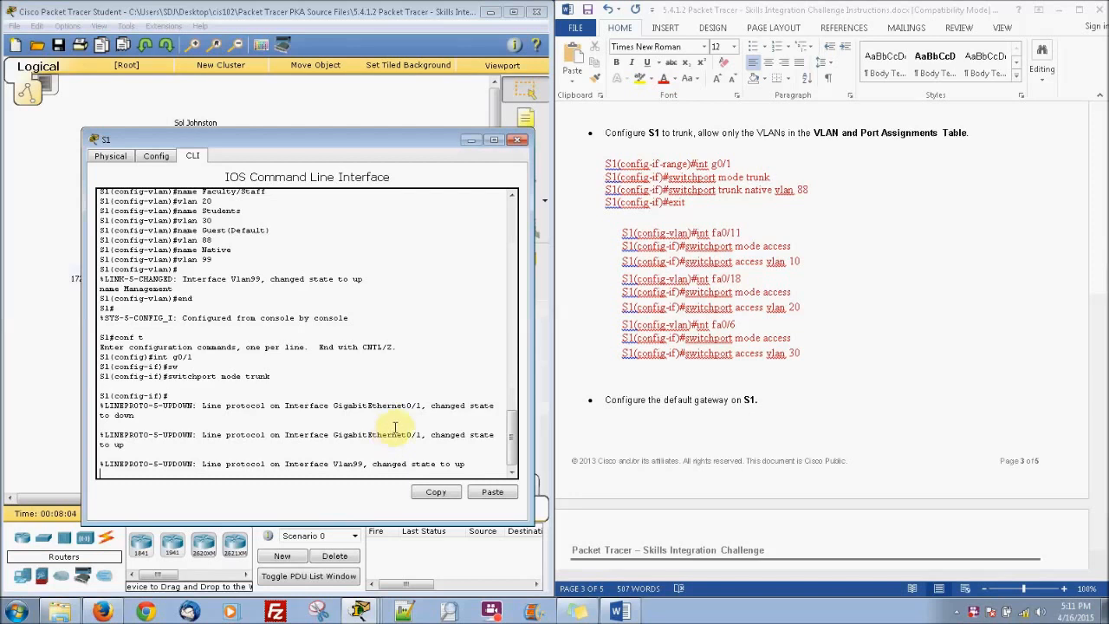
key(Return)
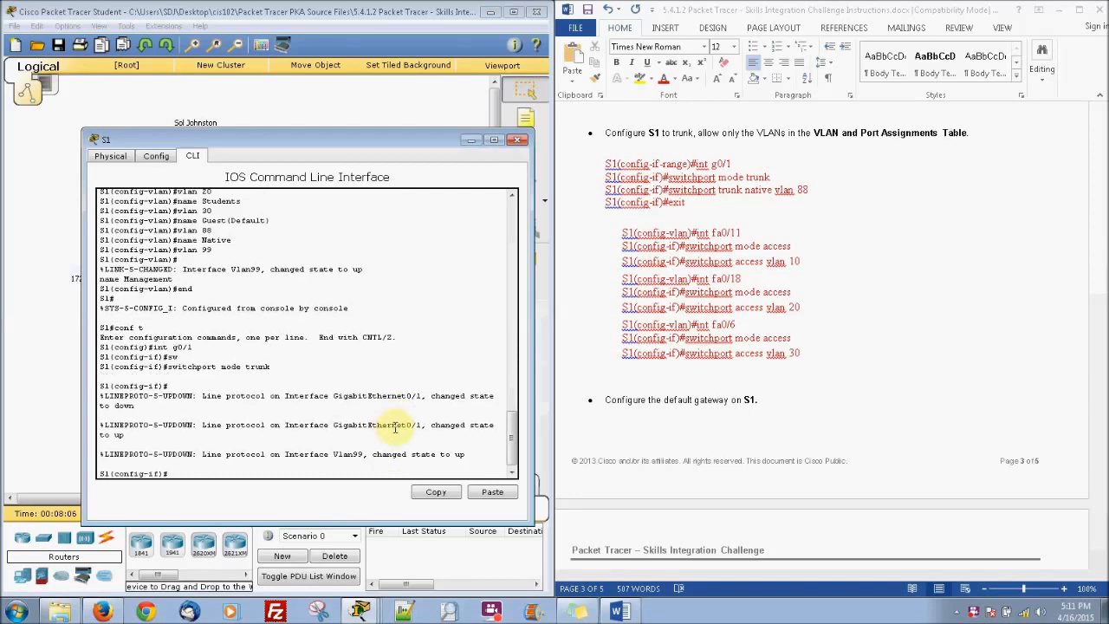
Set VLAN 88 as the native VLAN on S1's g0/1 trunk and exit interface configuration.
text(swi)
key(Tab)
text(trunk native vlan 88)
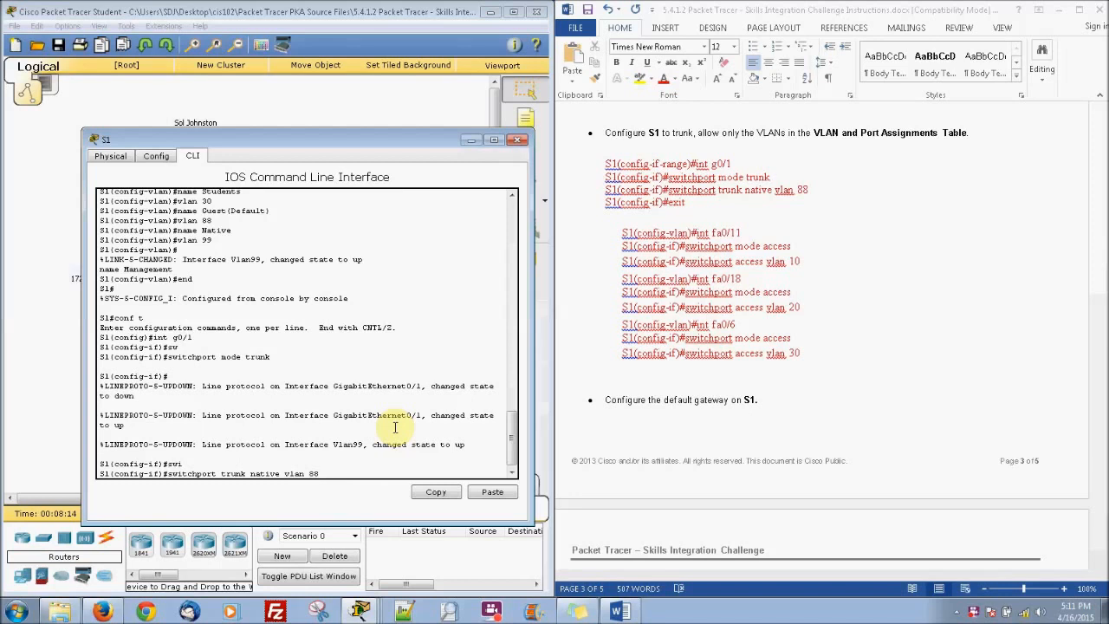
key(Return)
text(exit)
key(Return)
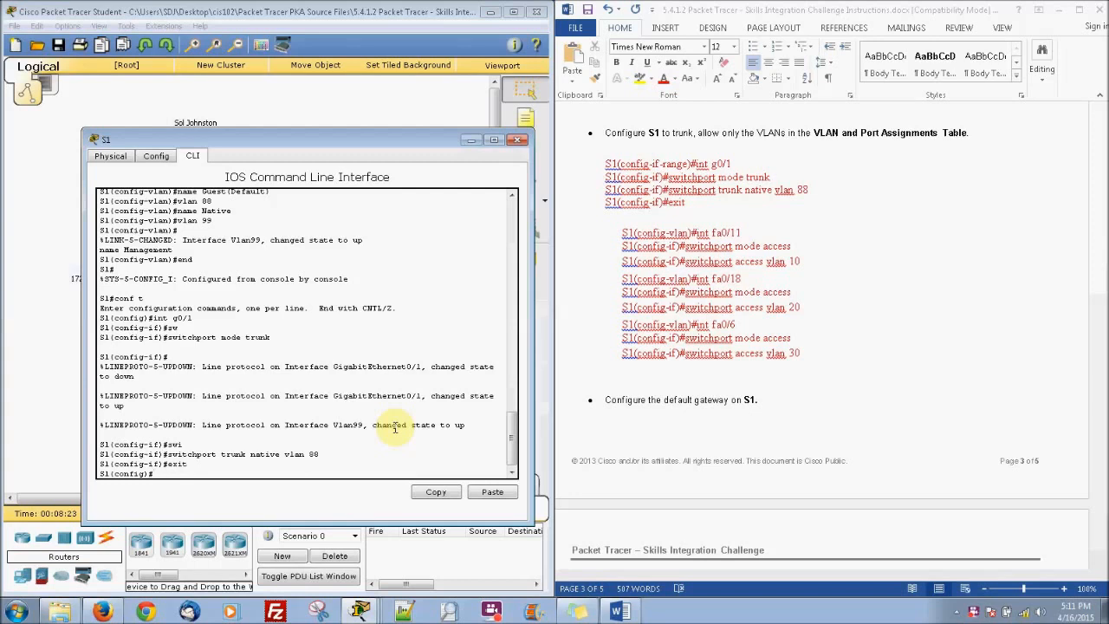
Set S1's port fa0/11 to access mode and assign it to VLAN 10.
text(int )
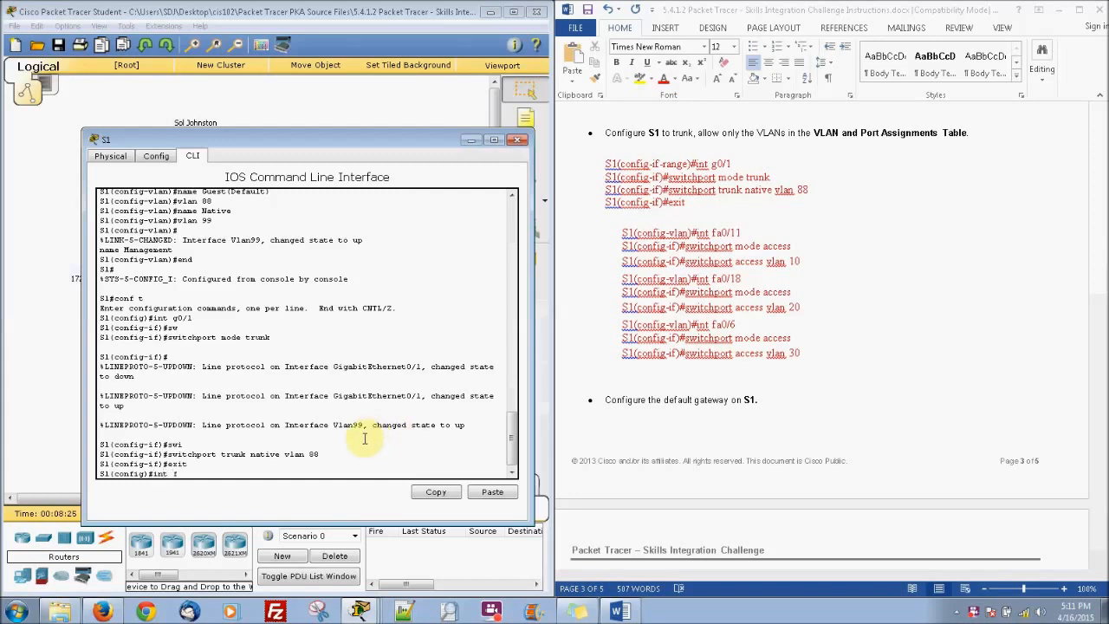
text(fa0/11)
key(Return)
text(swi)
key(Tab)
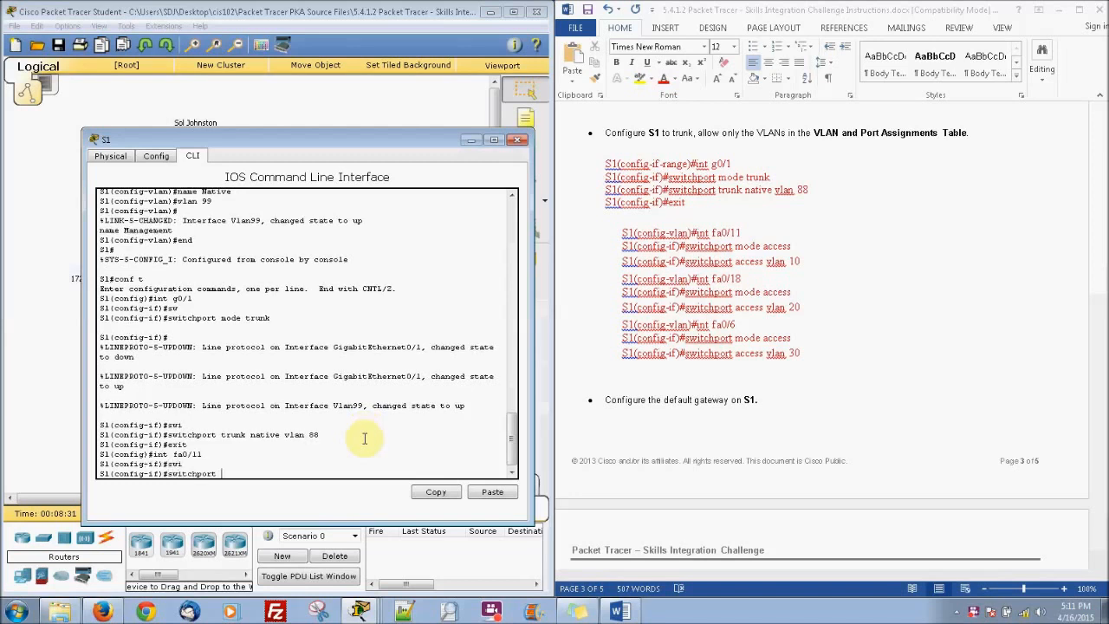
text(mode access)
key(Return)
text(swit)
key(Tab)
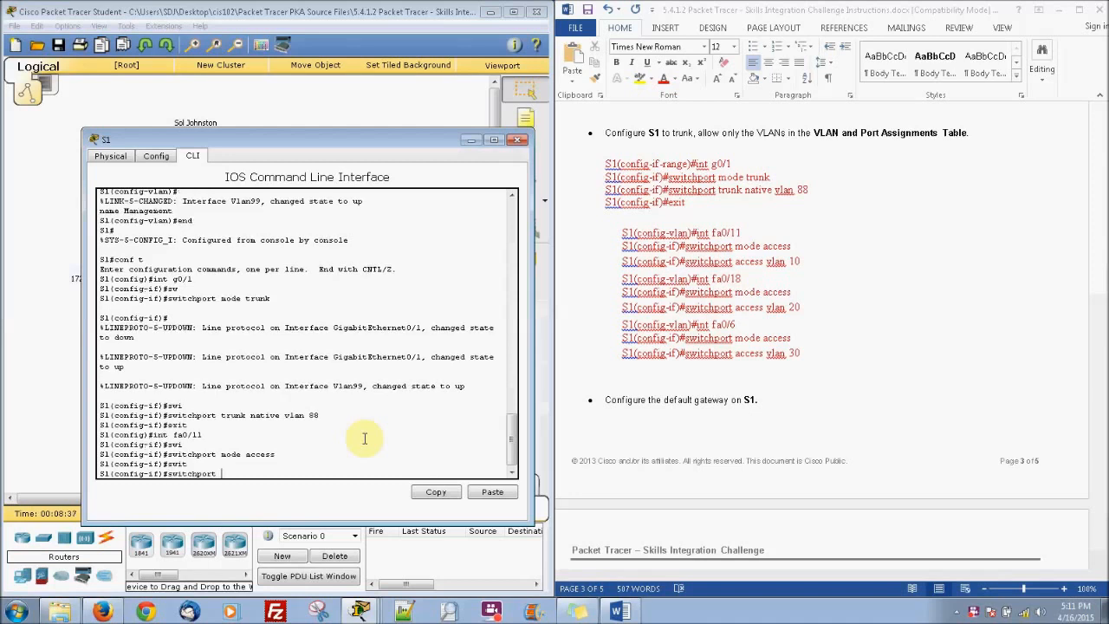
text(access vlan 10)
key(Return)
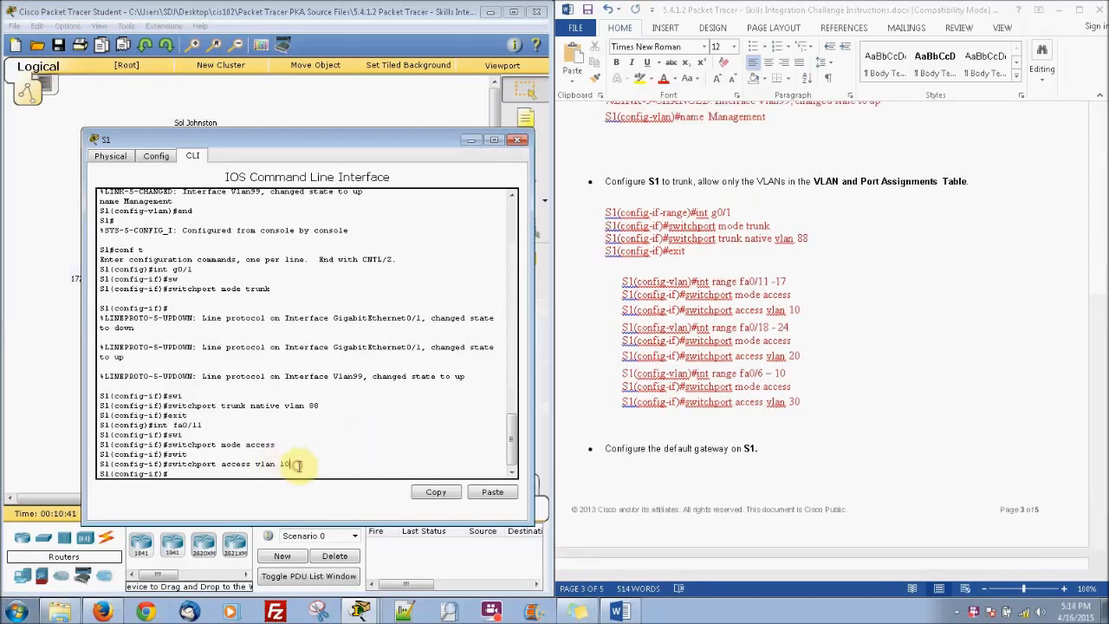
Set S1's port range fa0/11 - 17 to access mode.
text(in)
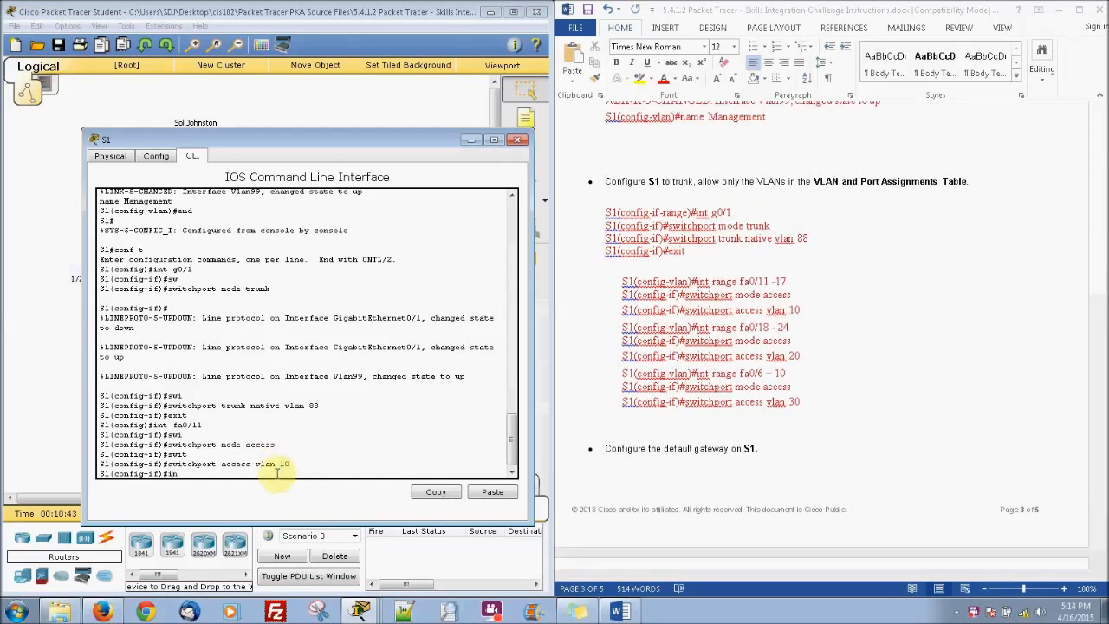
text(t range fa0/11 - 17)
key(Return)
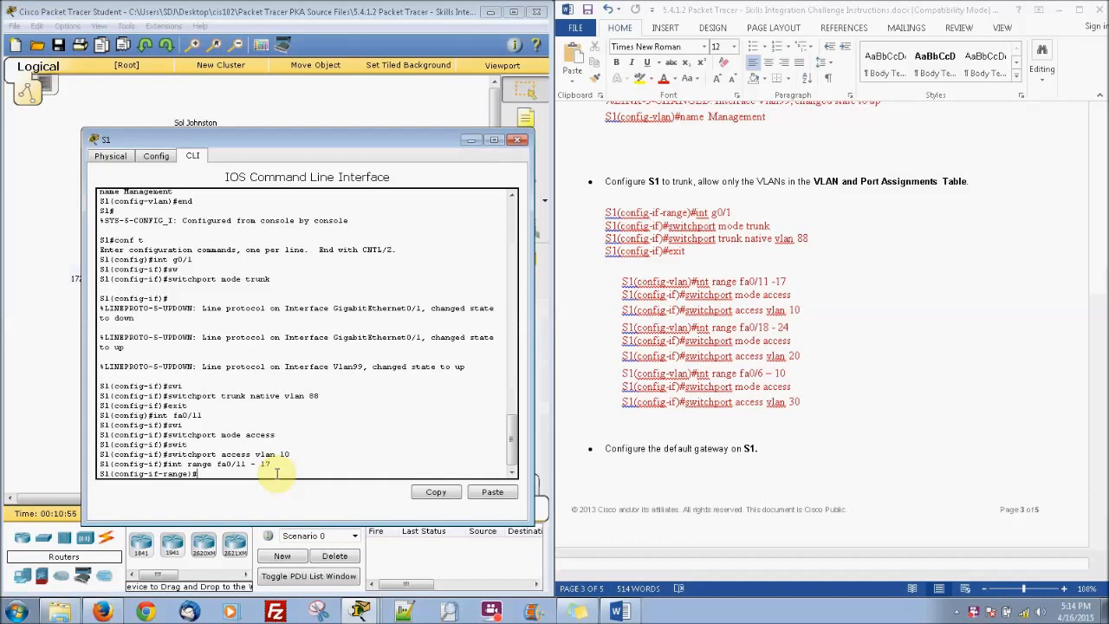
text(swip)
key(Tab)
key(BackSpace)
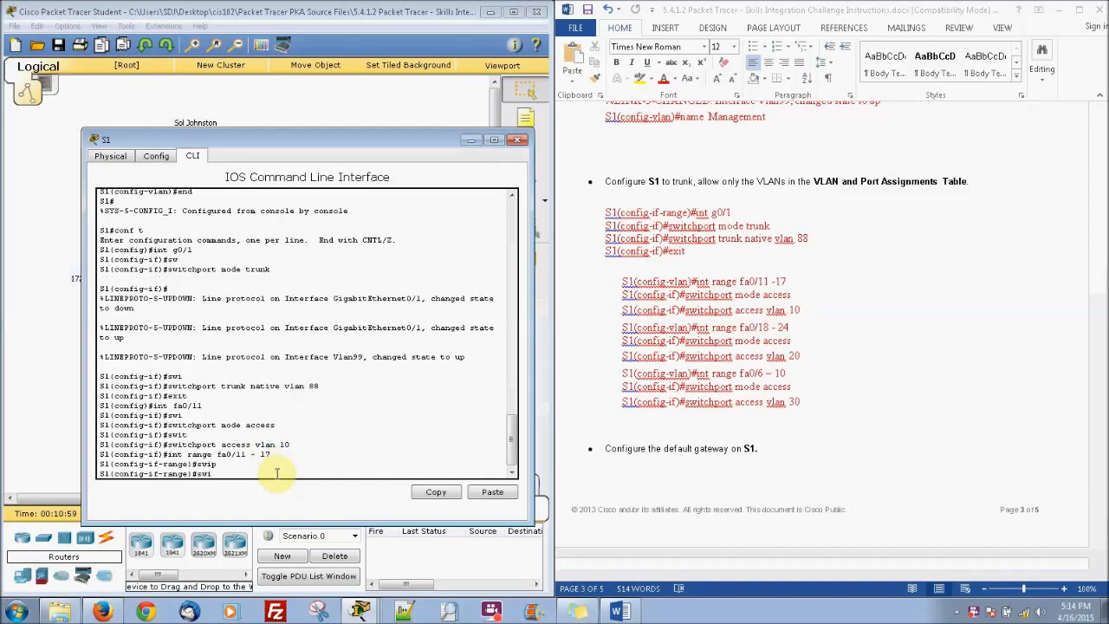
key(Tab)
text(mode )
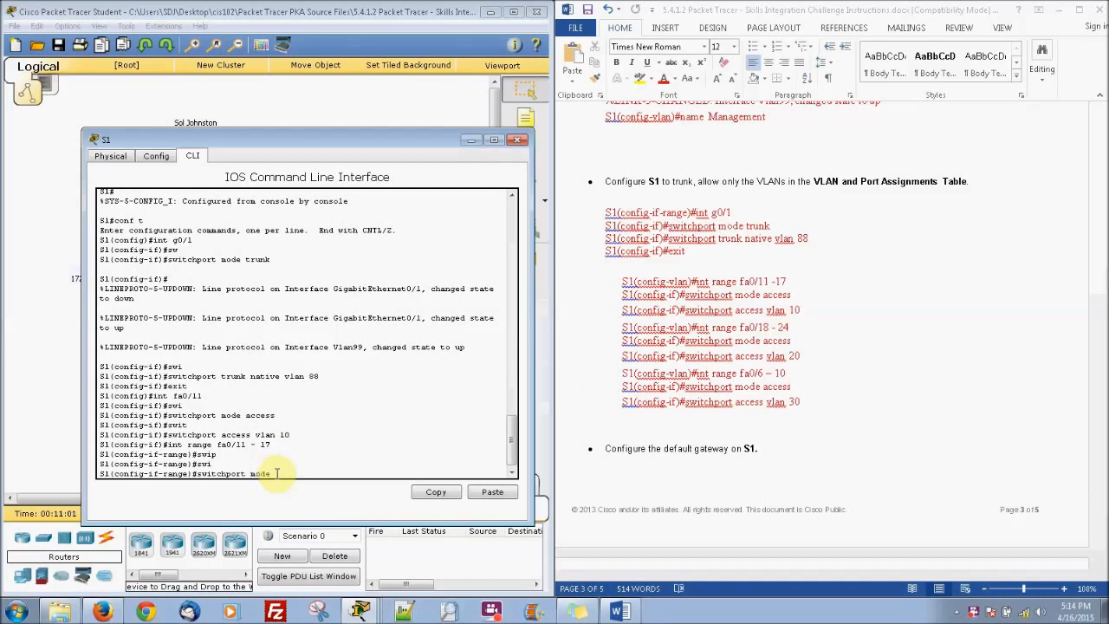
text(access)
key(Return)
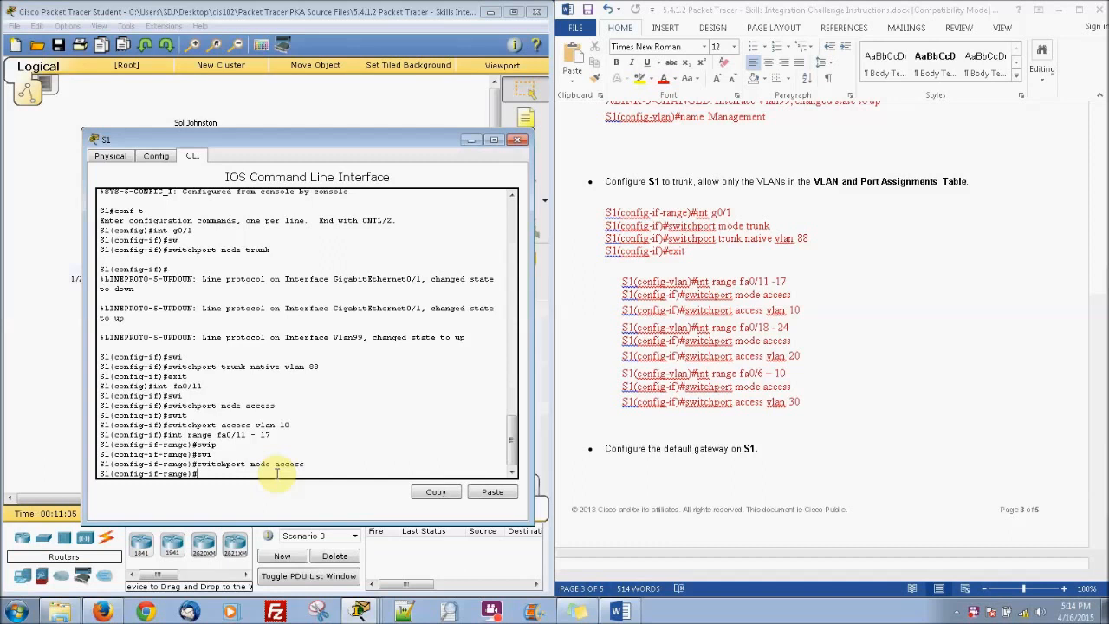
Assign S1's port range fa0/11 - 17 to access VLAN 10.
text(sw)
key(Tab)
text(access)
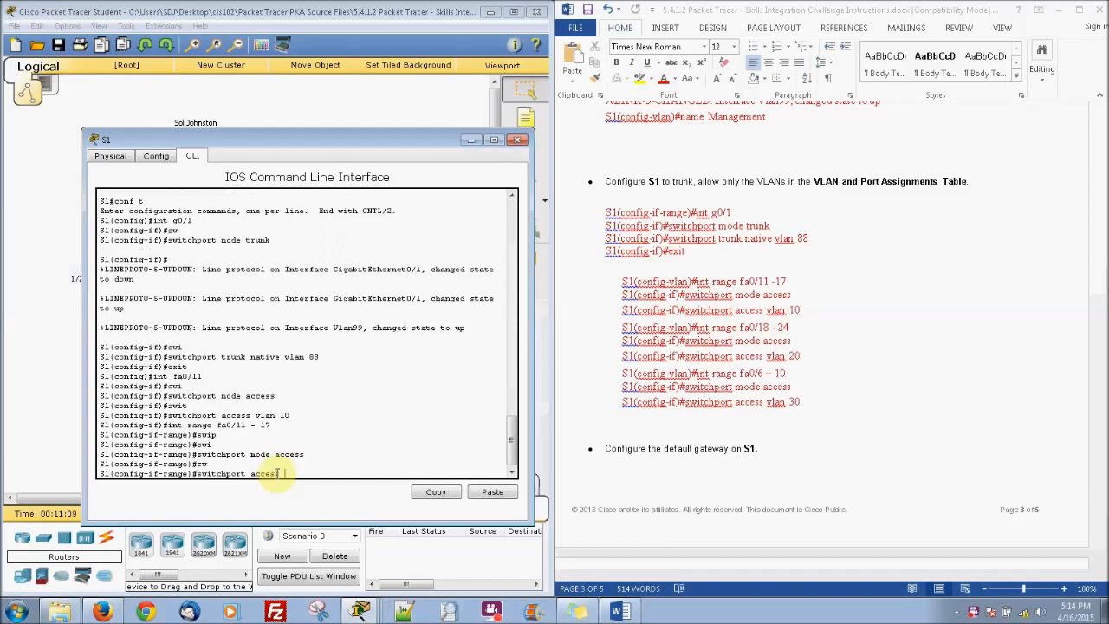
text( vlan 10)
key(Return)
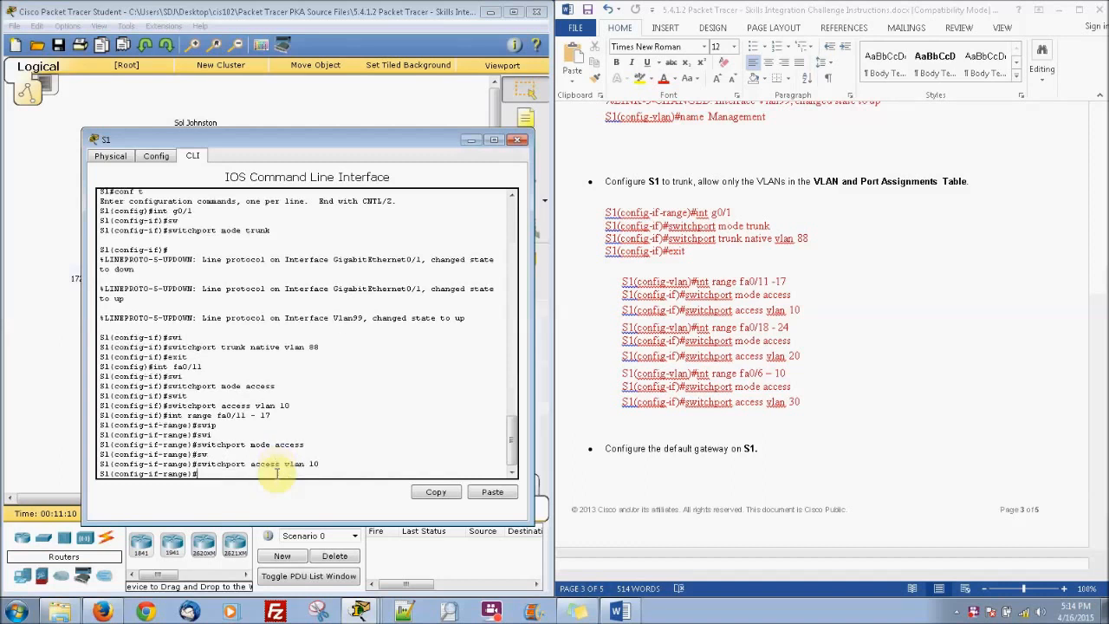
Set S1's port range fa0/18 - 24 to access mode.
key(Up)
key(Up)
key(Up)
key(BackSpace)
text(8)
key(BackSpace)
key(BackSpace)
text(24)
key(Return)
key(Up)
key(Up)
key(Up)
key(Up)
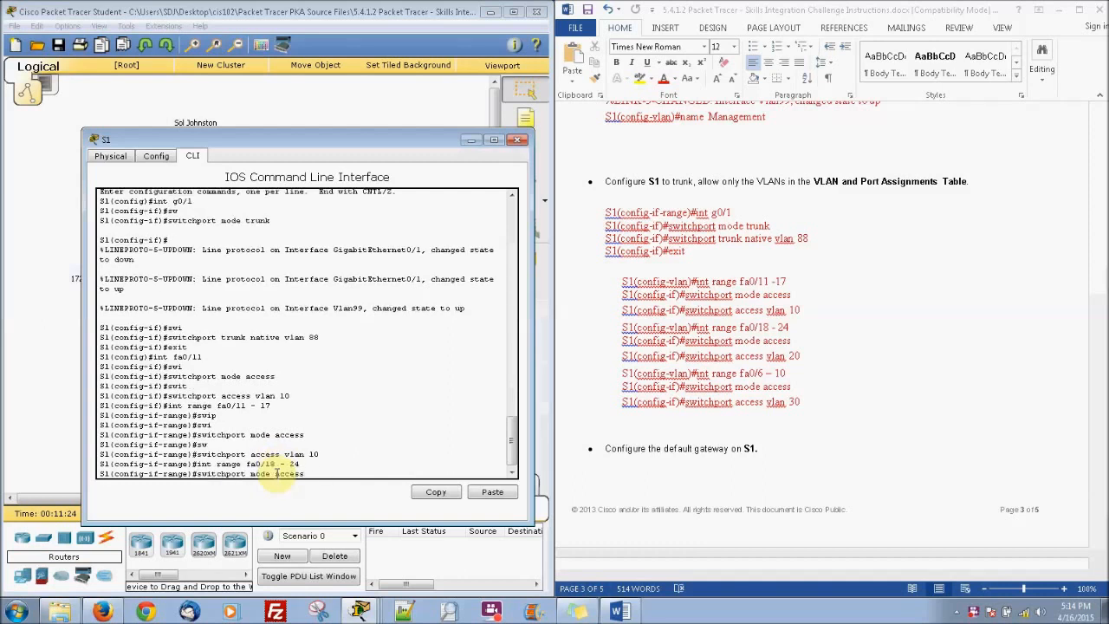
key(Return)
Assign S1's port range fa0/18 - 24 to access VLAN 20.
key(Up)
key(Up)
key(Up)
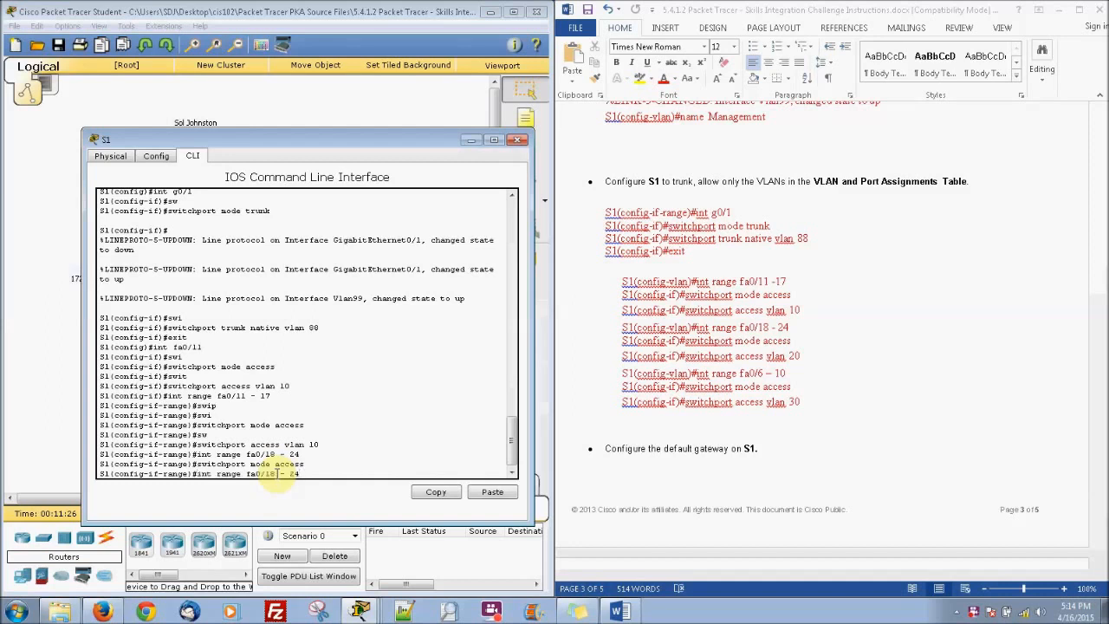
key(BackSpace)
text(20)
key(Return)
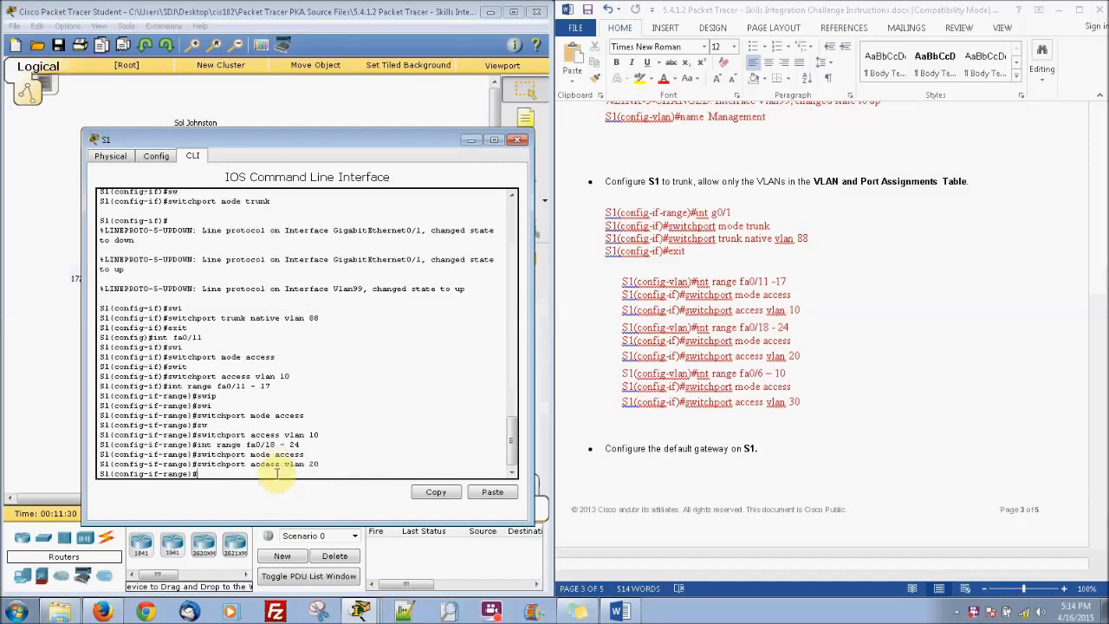
Set S1's port range fa0/6 - 10 to access mode.
key(Up)
key(Up)
key(Up)
key(BackSpace)
key(BackSpace)
text(6)
key(BackSpace)
key(BackSpace)
text(10)
key(Return)
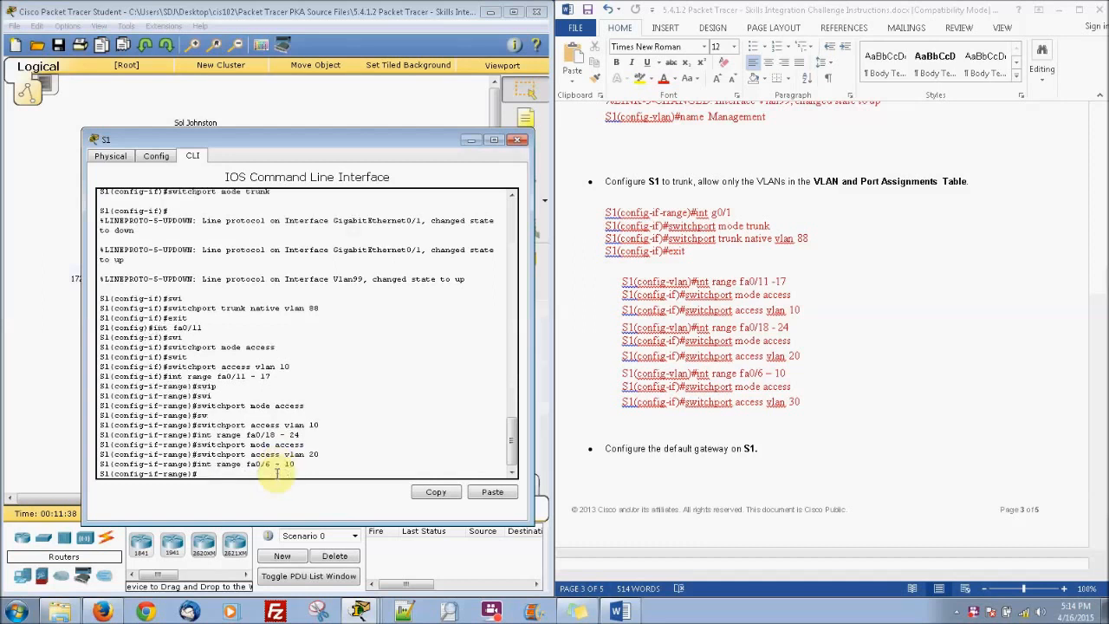
key(Up)
key(Up)
key(Up)
key(Return)
Assign S1's port range fa0/6 - 10 to access VLAN 30 and leave configuration mode.
key(Up)
key(Up)
key(Up)
key(BackSpace)
key(BackSpace)
text(30)
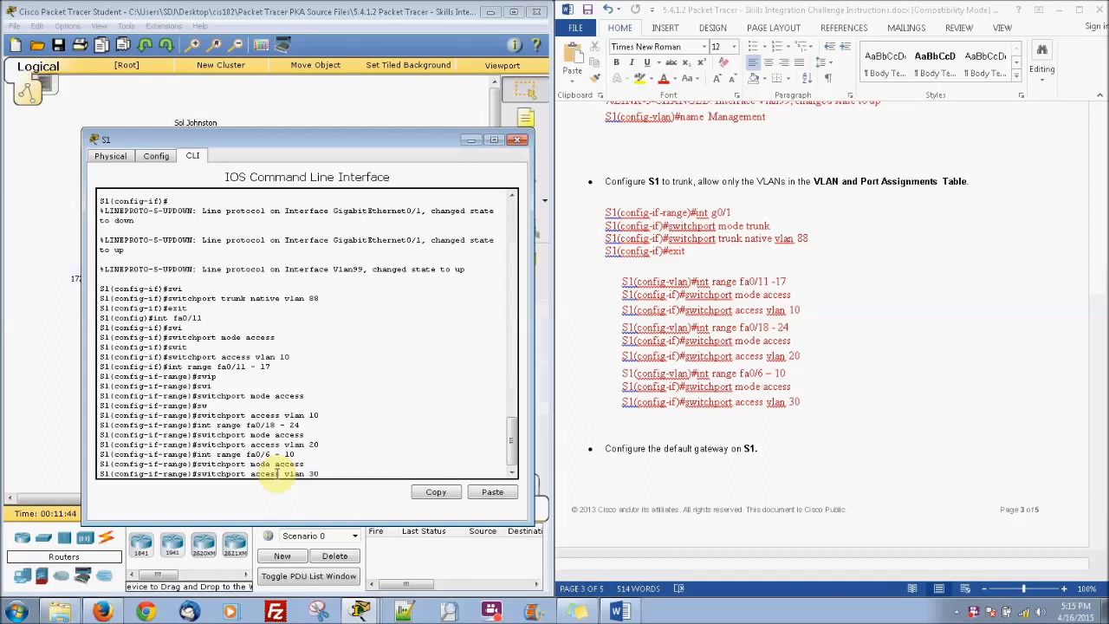
key(Return)
text(end)
key(Return)
Set S1's default gateway to 172.17.99.1 in global configuration mode, following the instructions document.
text(conf t)
key(Return)
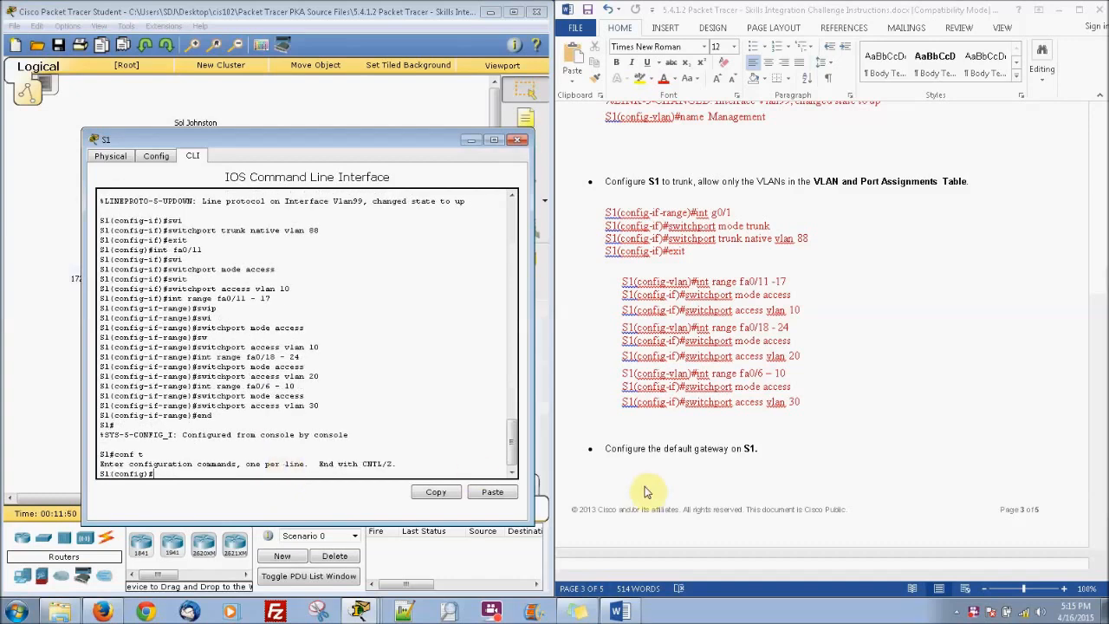
click(938, 430)
click(1105, 559)
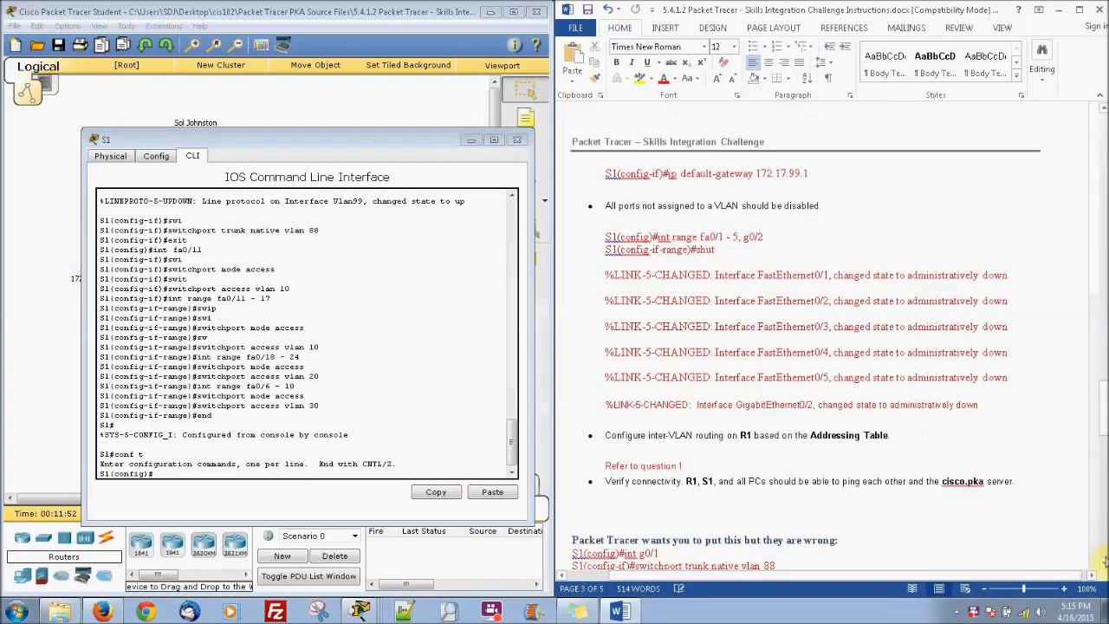
click(1105, 561)
click(1105, 305)
click(1105, 305)
drag(1105, 353, 1105, 414)
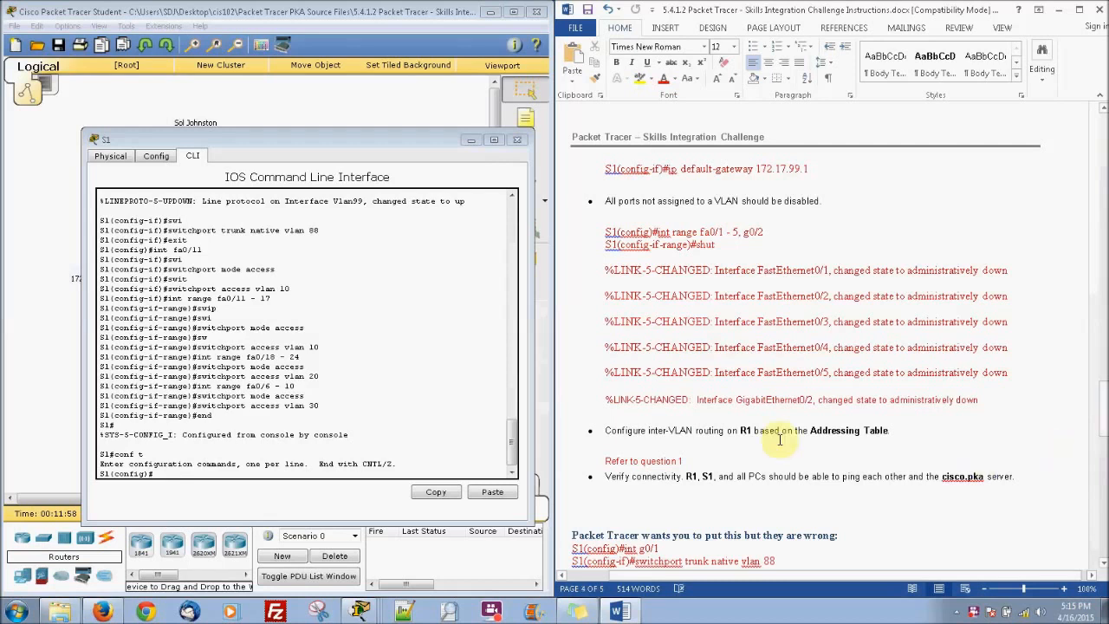
click(357, 375)
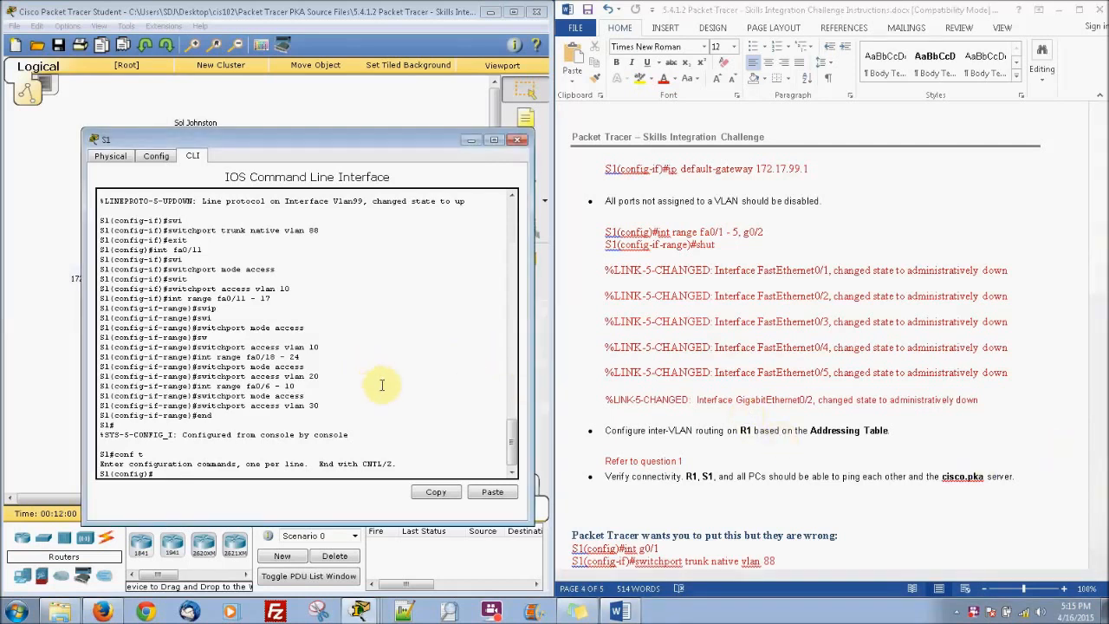
text(ip de)
key(Tab)
text(172.17.)
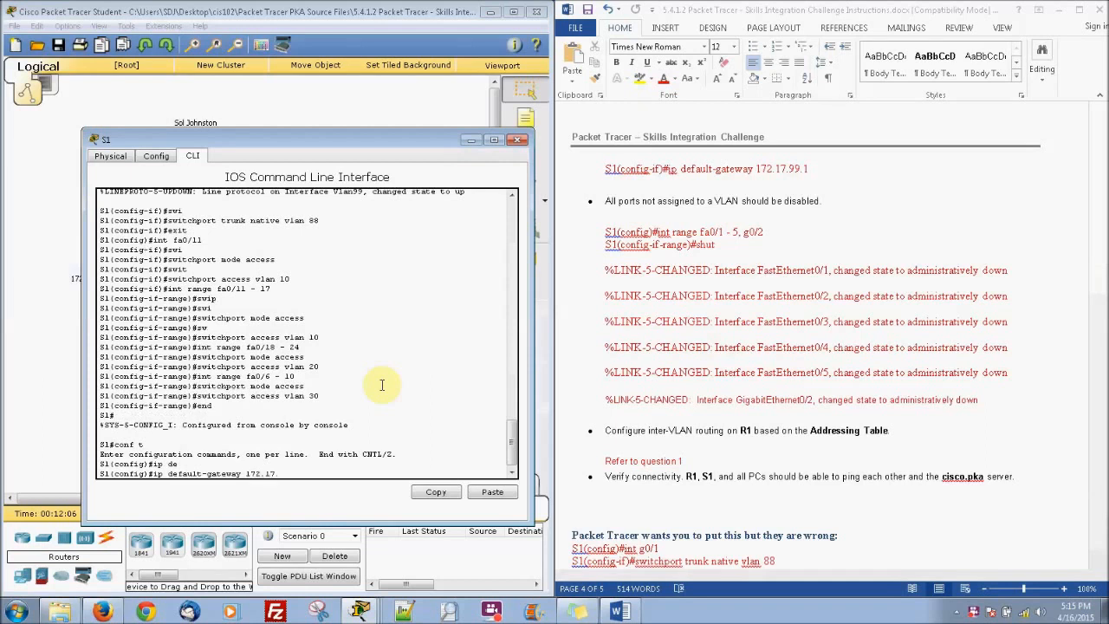
text(99.1)
key(Return)
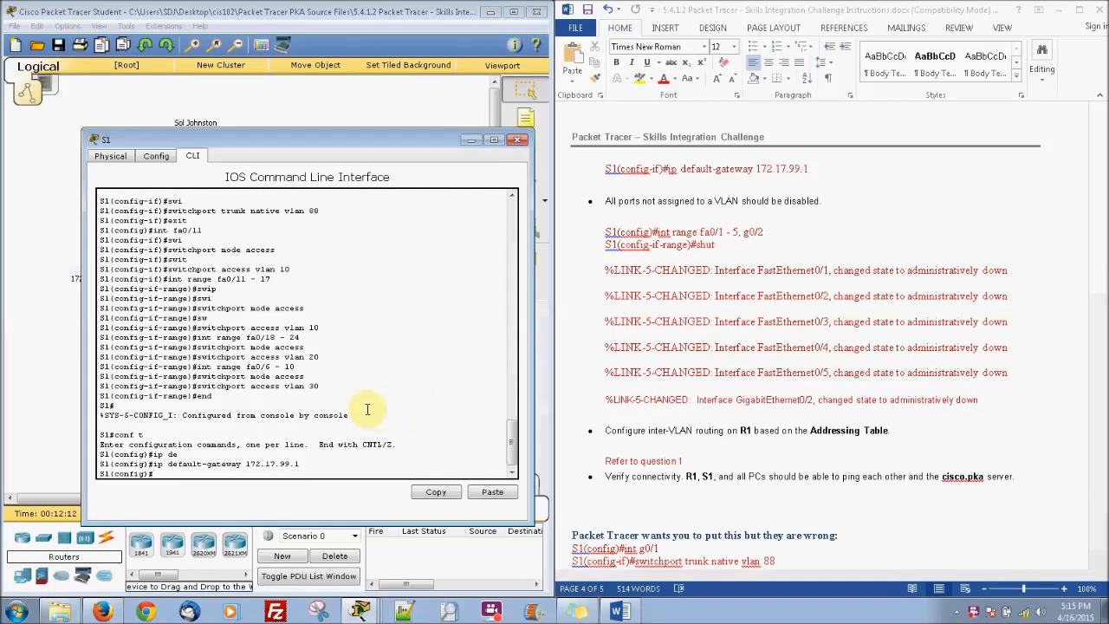
Shut down S1's unassigned ports, interface range fa0/1 - 5 and g0/2.
text(int range)
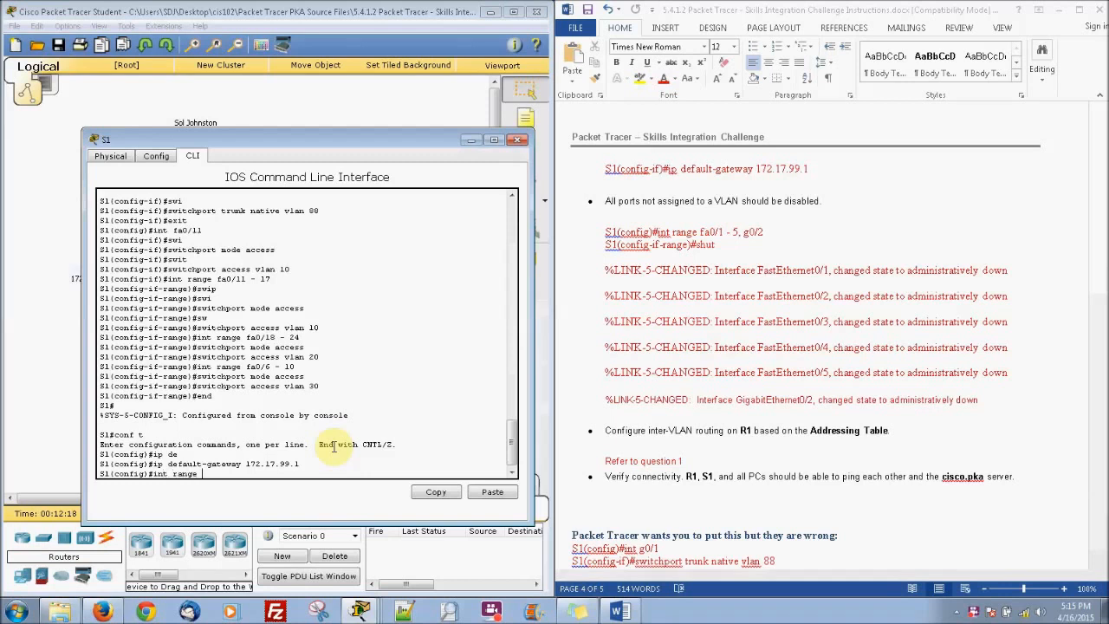
text( fa0/1 - 5, g0/2)
key(Return)
text(shut)
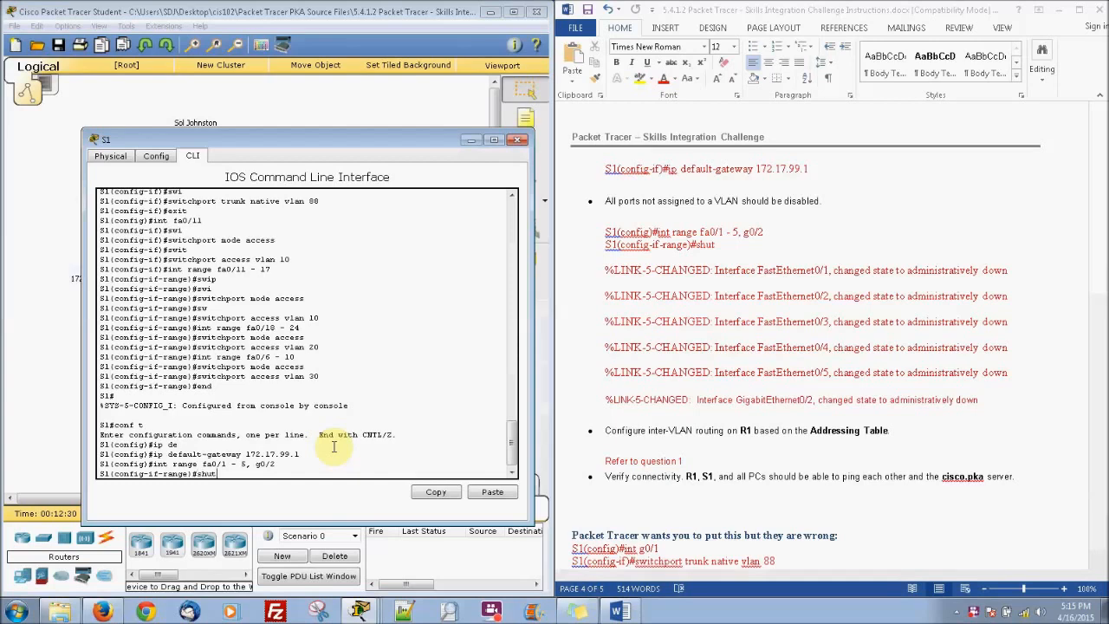
key(Return)
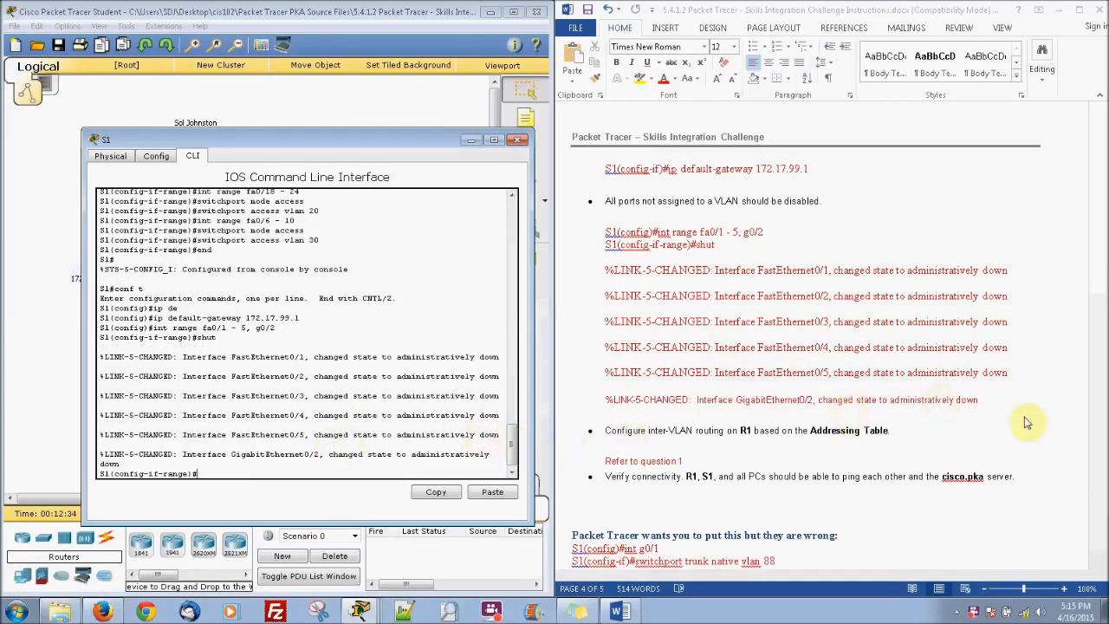
Review the remaining document instructions, close S1's window, and check the completion score in the PT Activity window.
drag(1102, 411, 1104, 424)
scroll(1104, 424, down, 8)
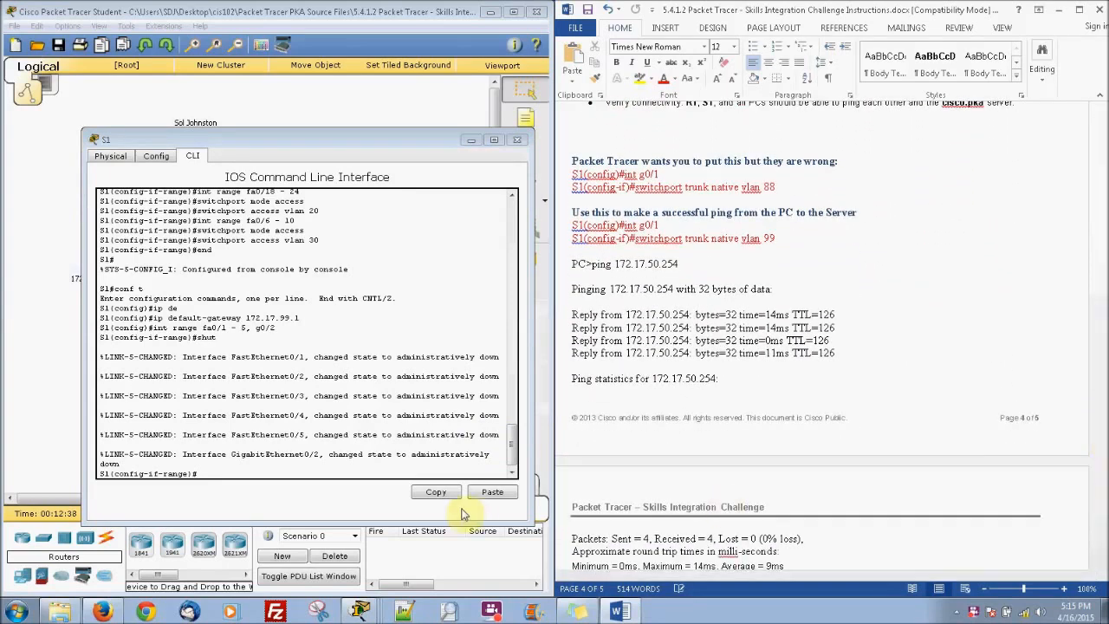
click(518, 139)
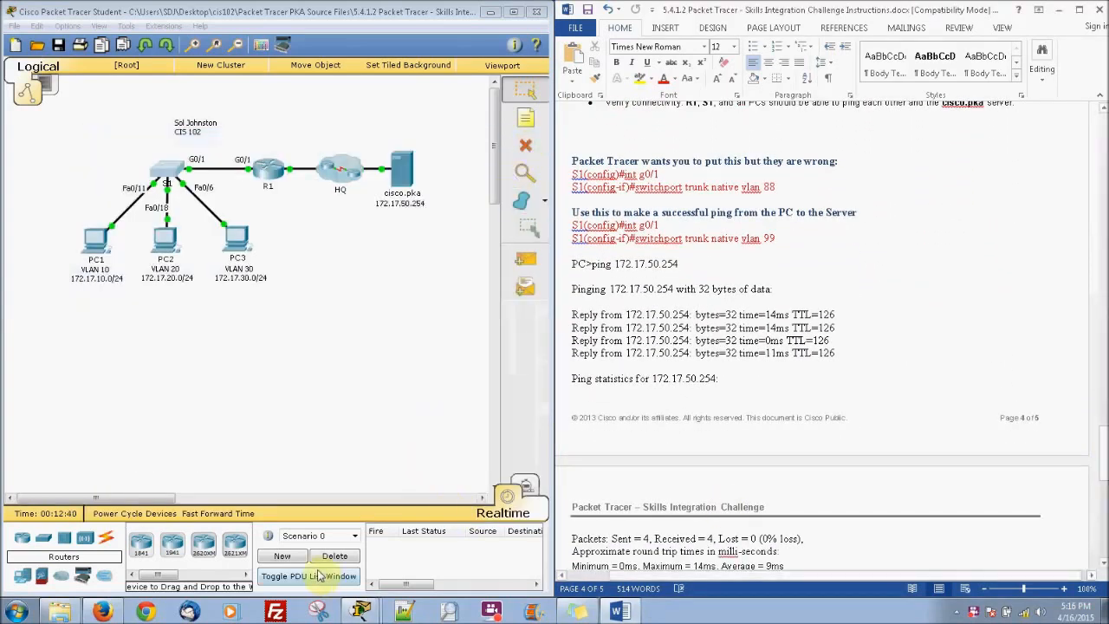
click(362, 573)
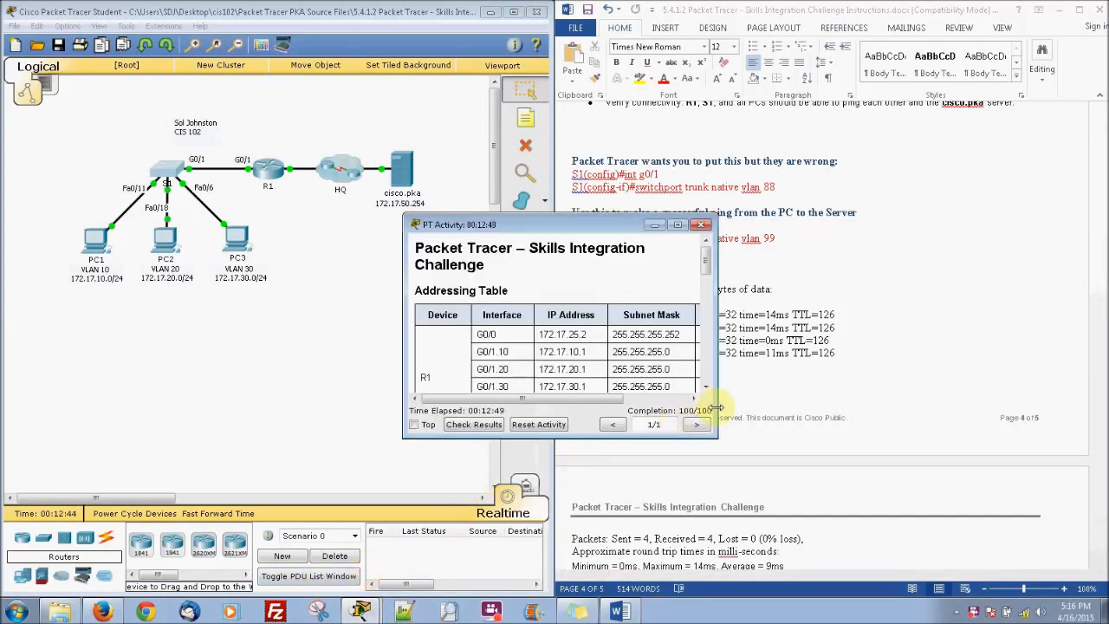
click(298, 387)
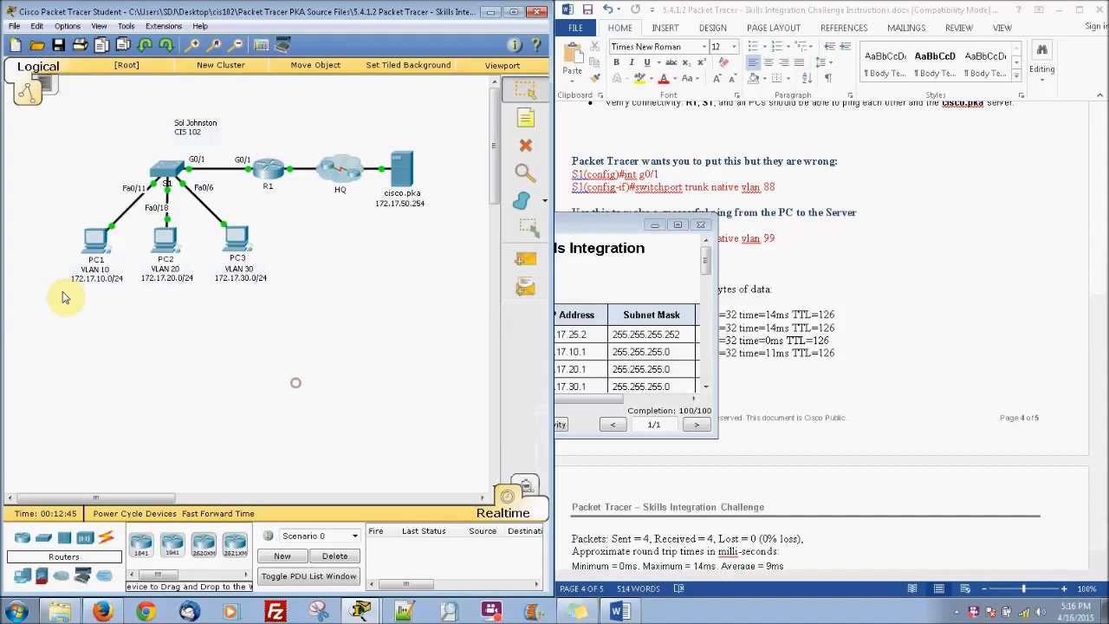
Ping the cisco.pka server at 172.17.50.254 from PC1's Command Prompt and close PC1's window.
click(88, 251)
drag(474, 138, 204, 262)
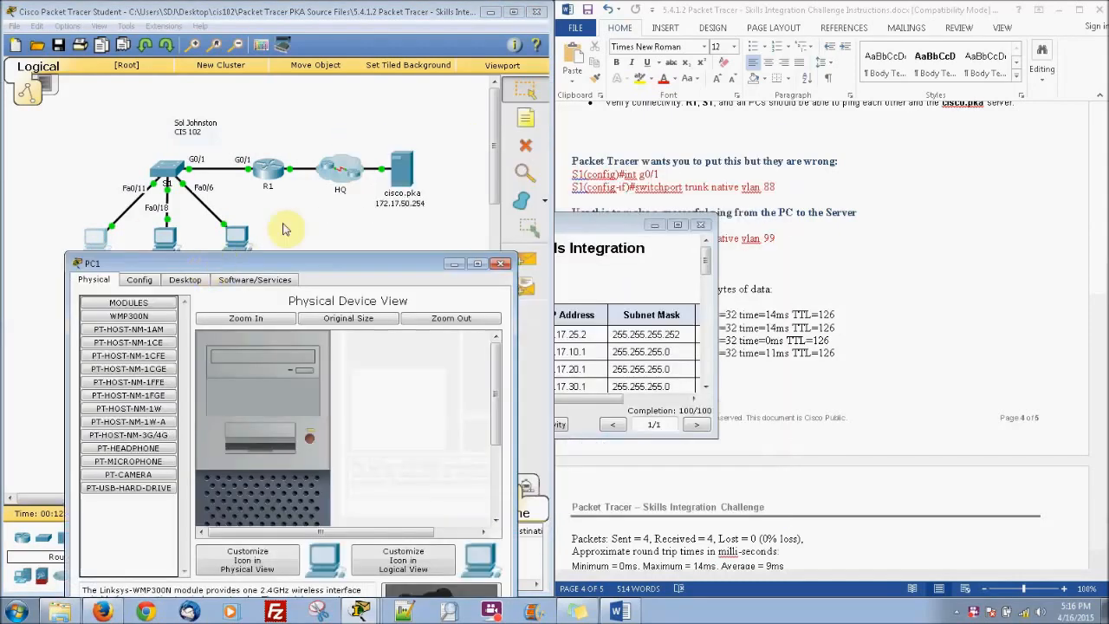
click(186, 279)
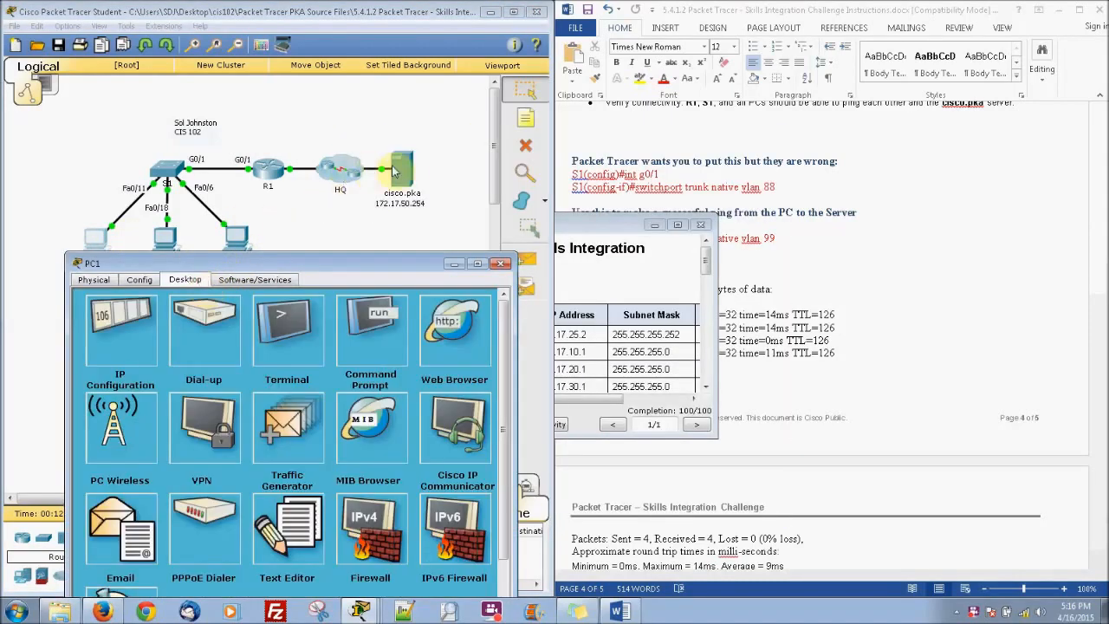
click(356, 330)
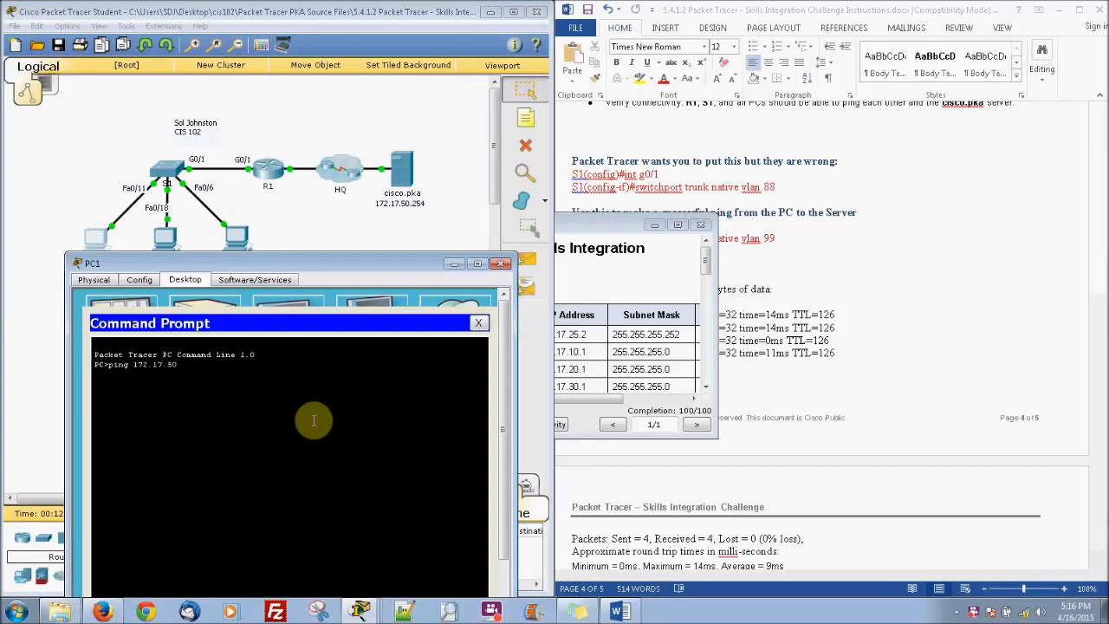
key(Return)
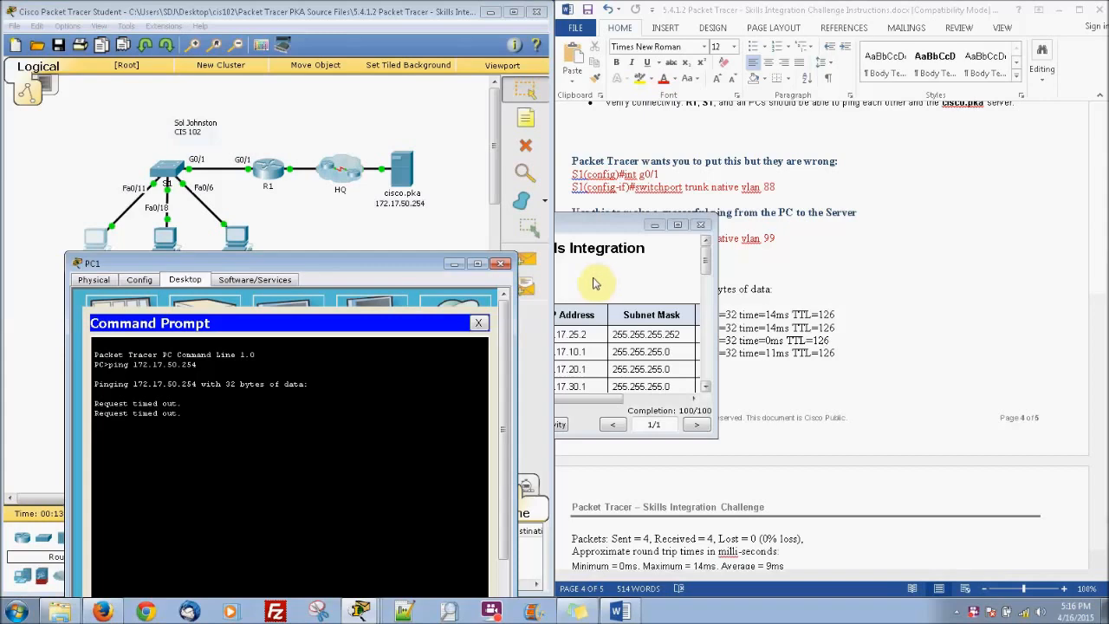
click(503, 265)
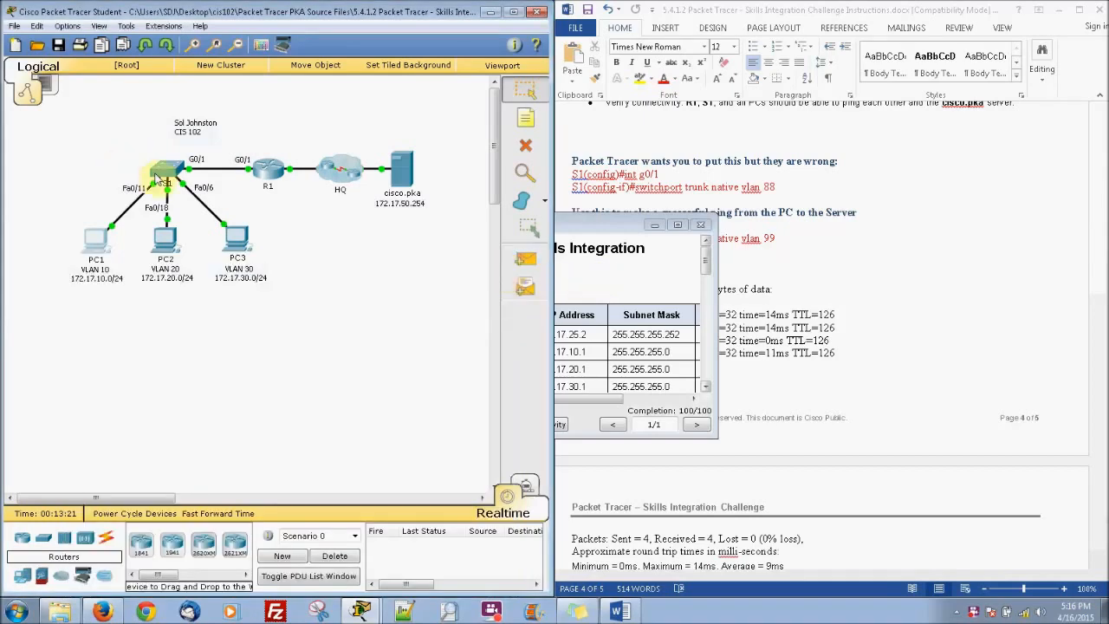
Reopen S1's command line and enter interface configuration for g0/1, following the instructions document.
click(164, 172)
drag(705, 148, 564, 286)
scroll(499, 444, down, 1)
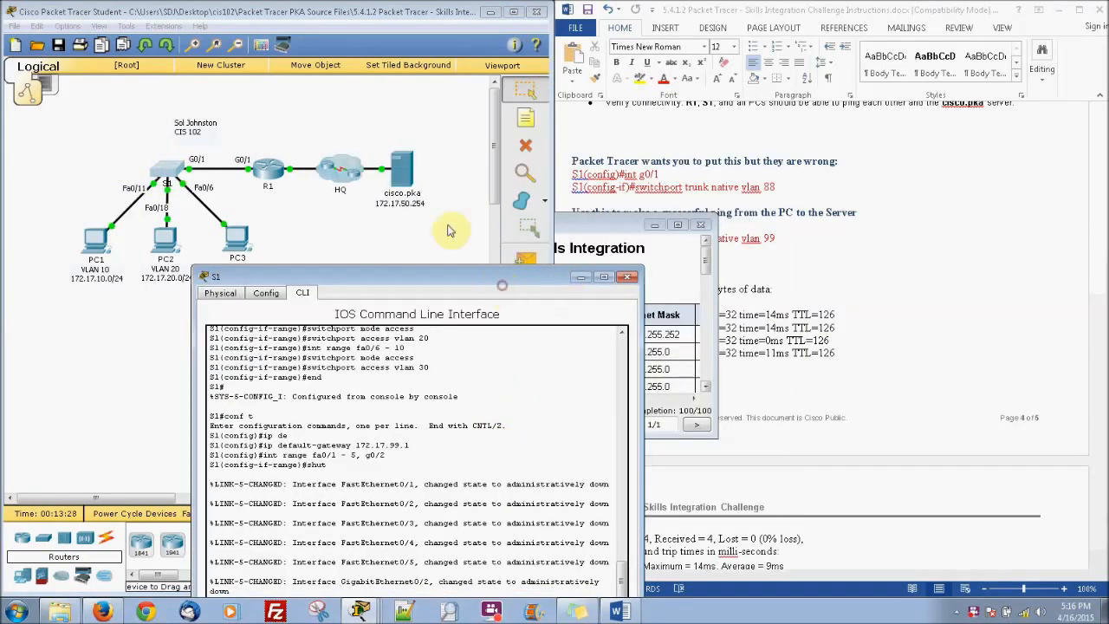
drag(450, 274, 358, 144)
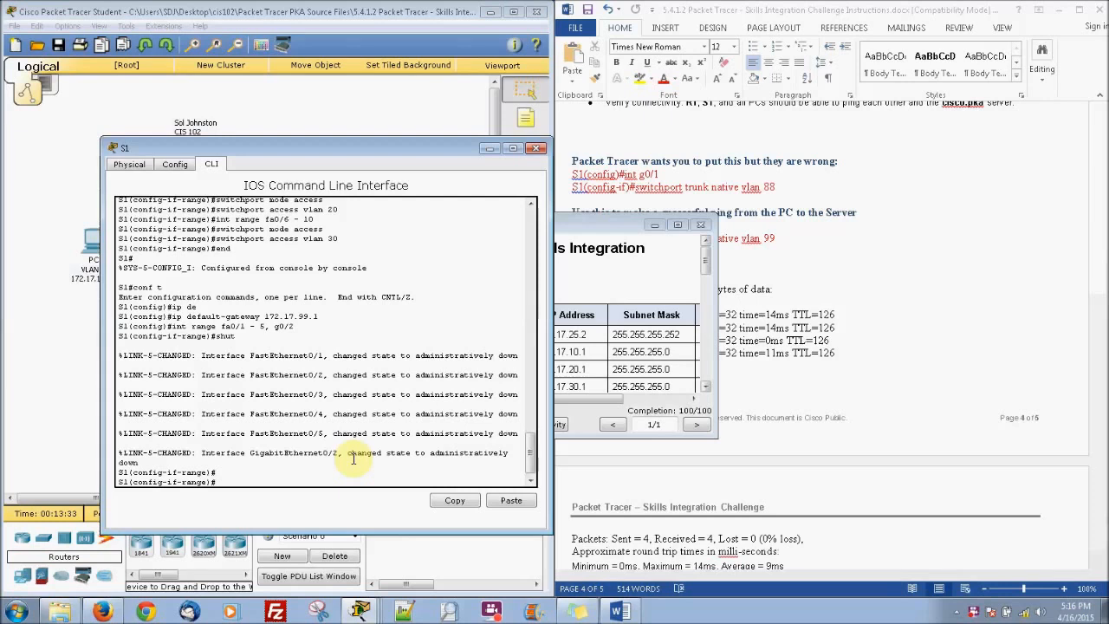
text(int)
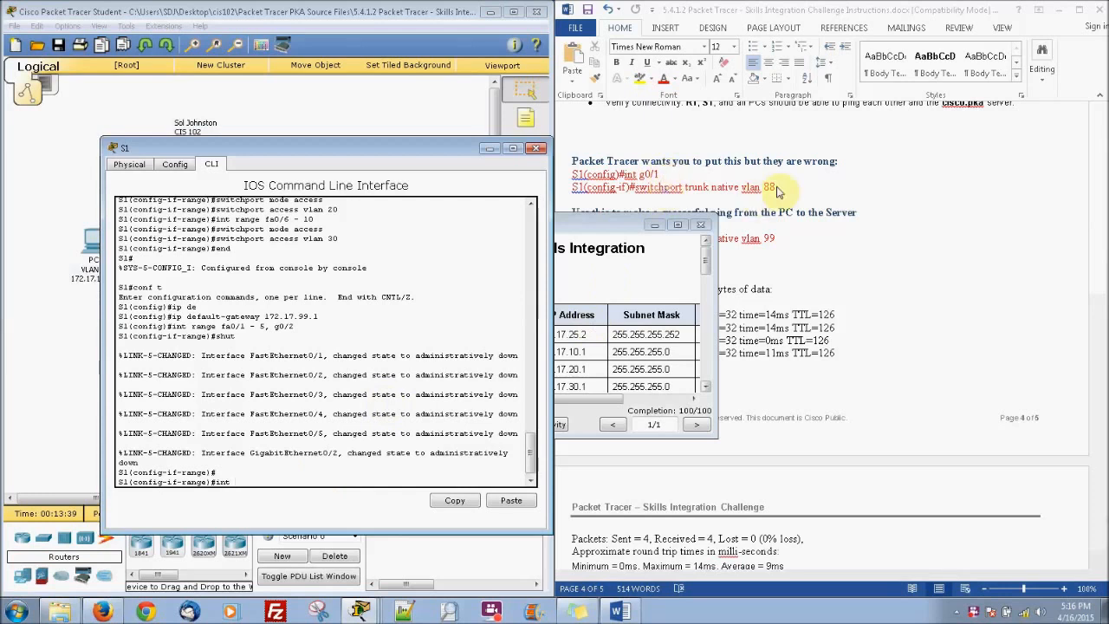
click(663, 227)
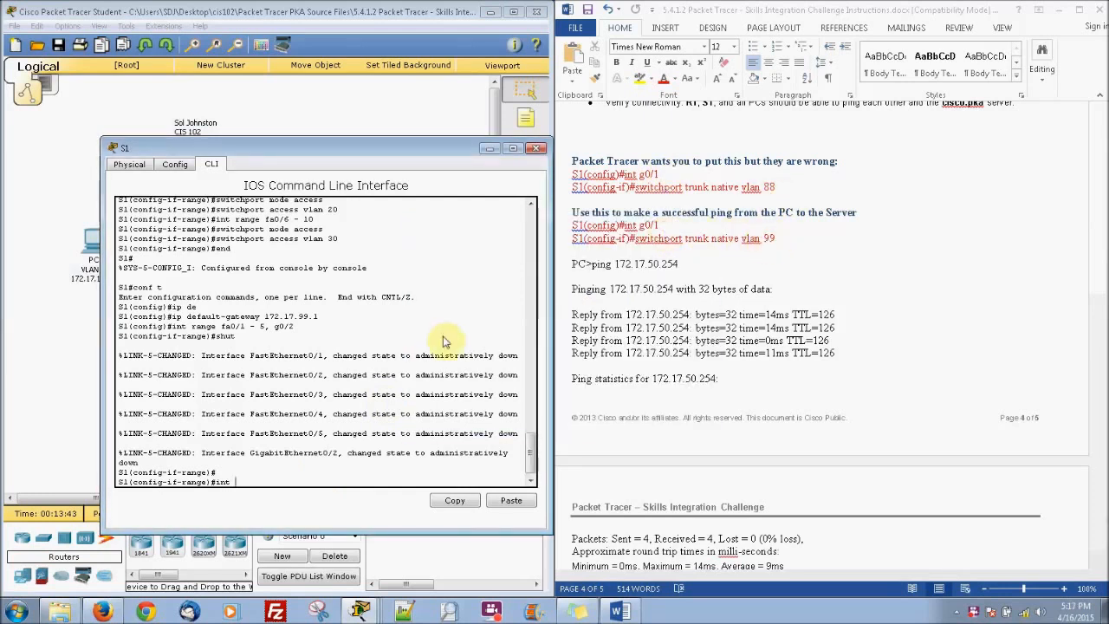
key(BackSpace)
key(BackSpace)
key(BackSpace)
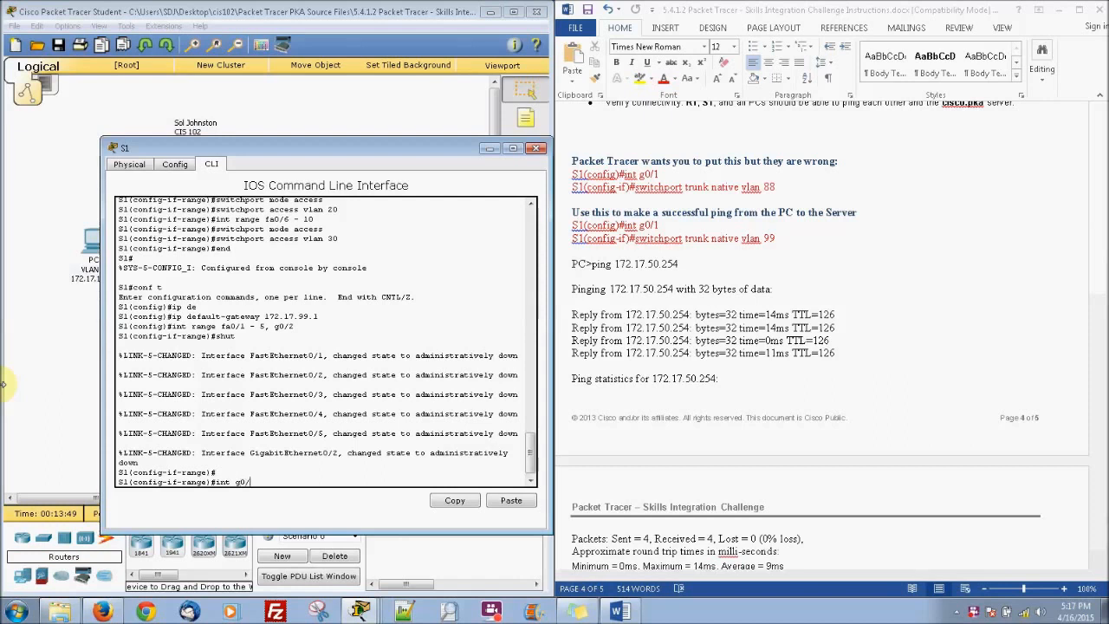
key(Return)
Set the trunk native VLAN on S1's g0/1 to 99 and close S1's window.
text(sw)
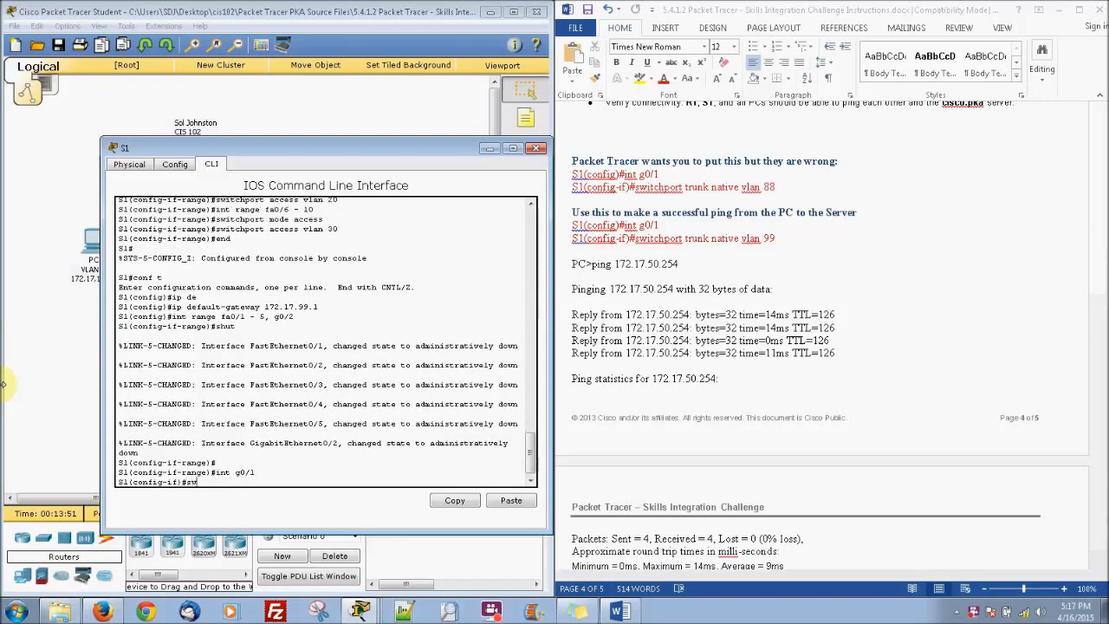
text(i)
key(Tab)
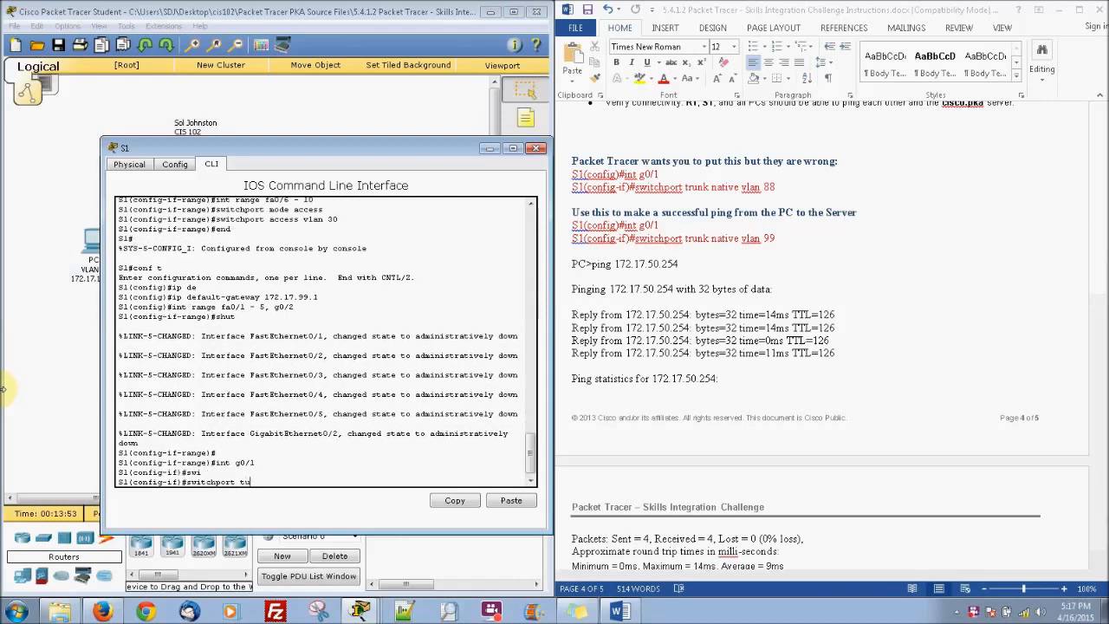
text(trunk native vlan 99)
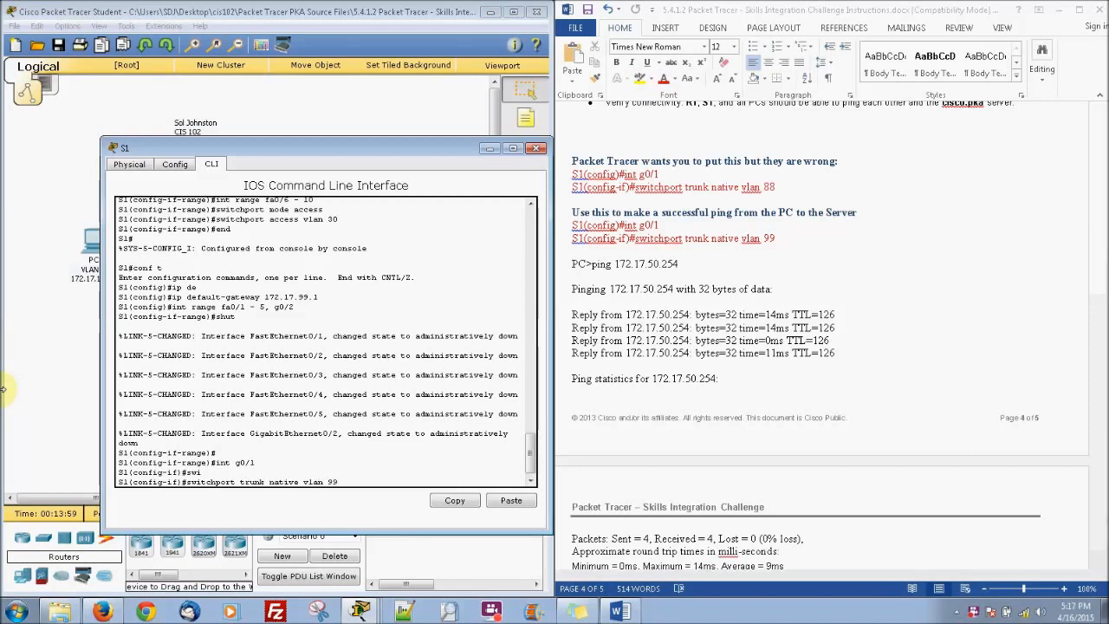
key(Return)
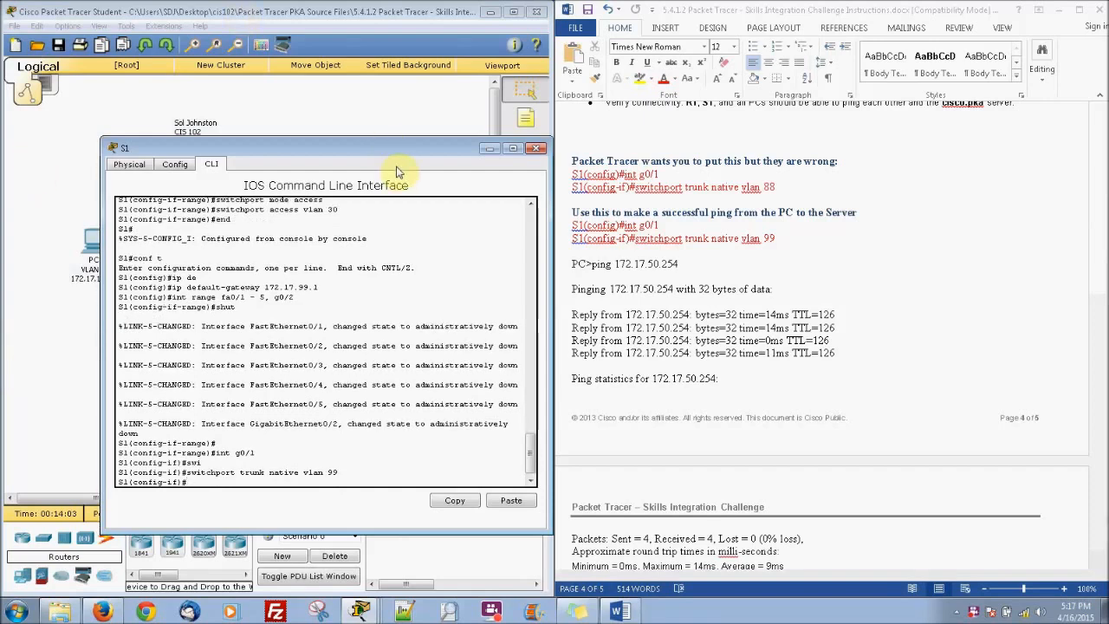
click(536, 149)
Repeat the ping to 172.17.50.254 from PC1's Command Prompt and close PC1's window.
click(97, 243)
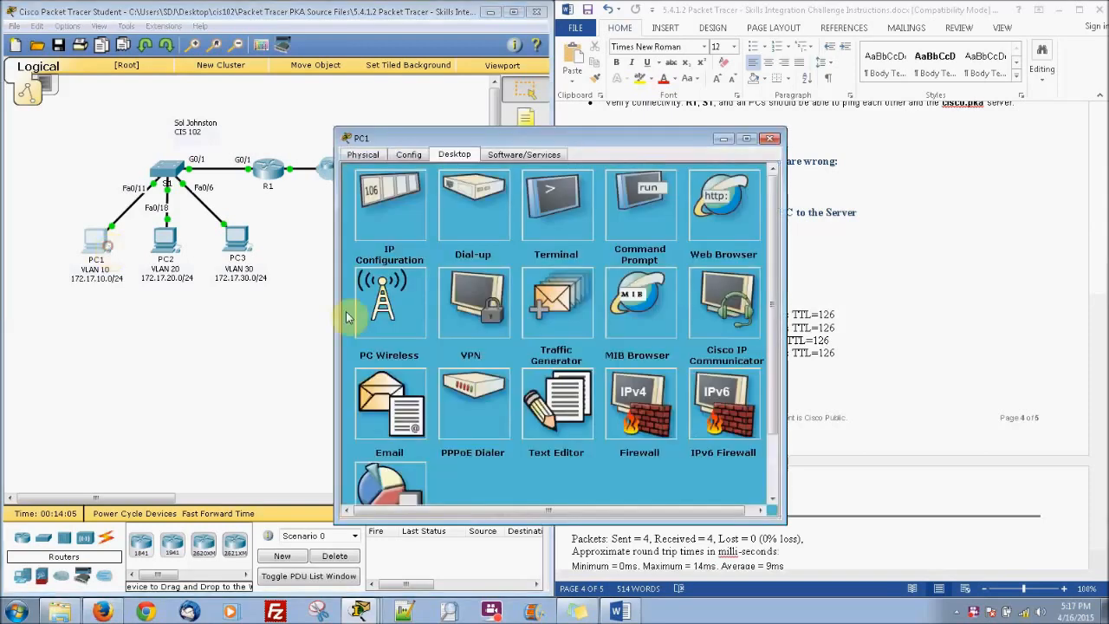
click(643, 192)
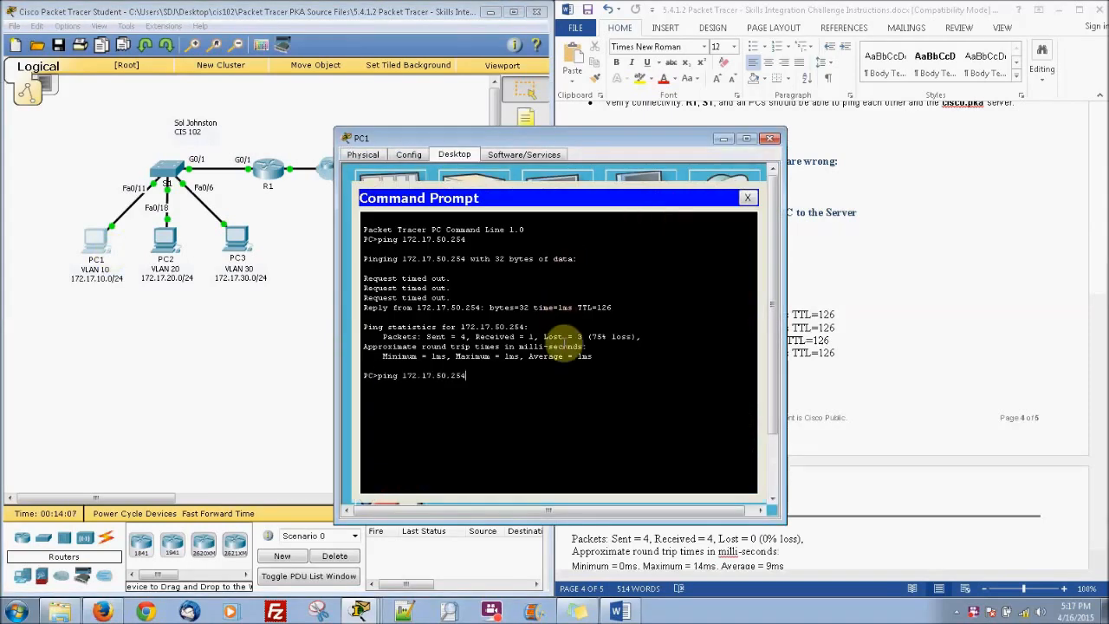
key(Return)
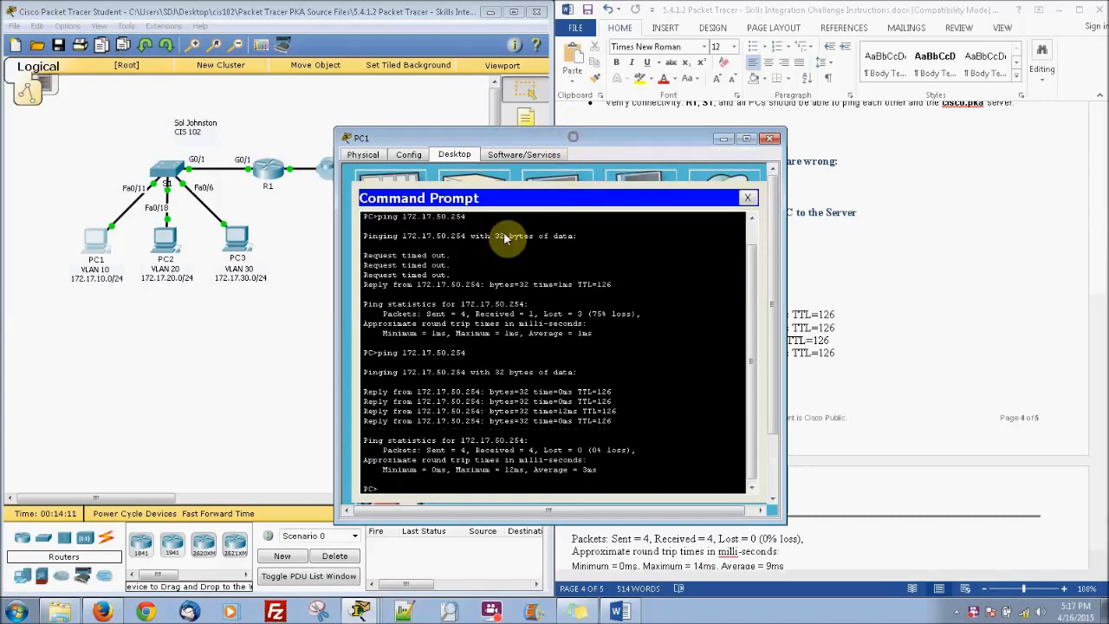
drag(573, 137, 440, 294)
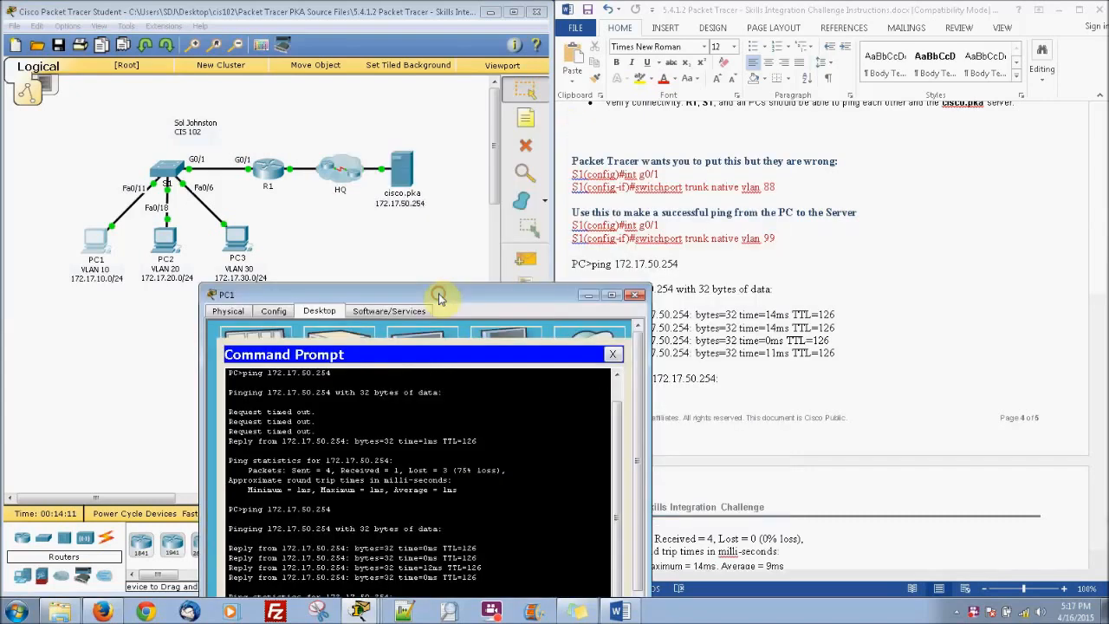
click(635, 295)
Switch to Simulation mode in a maximized window and add a simple PDU from PC1 to cisco.pka.
click(526, 259)
click(100, 242)
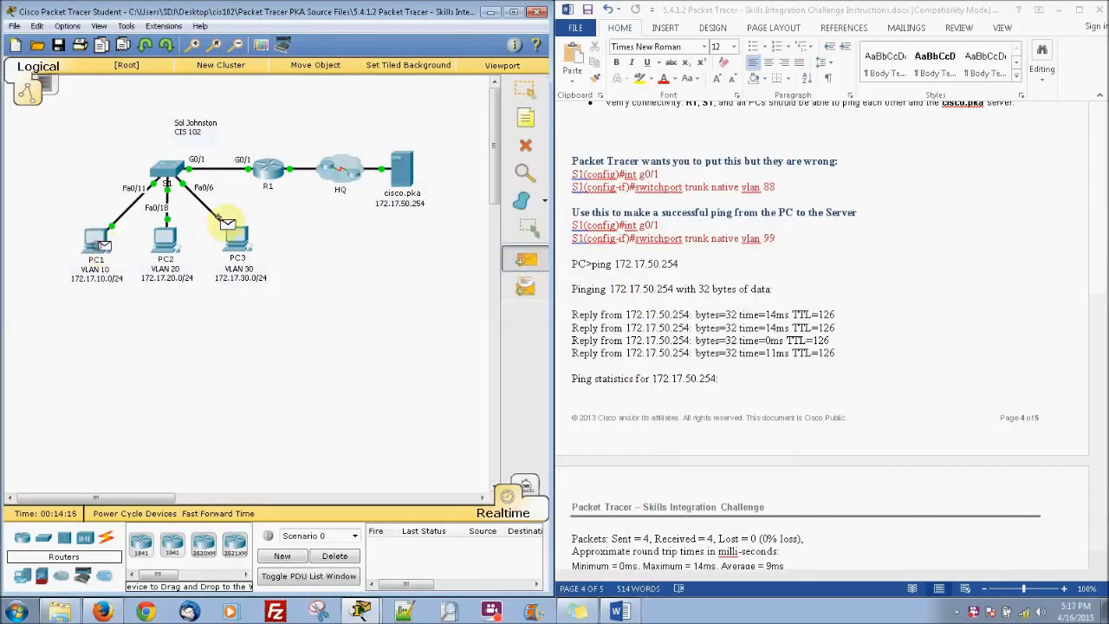
click(529, 487)
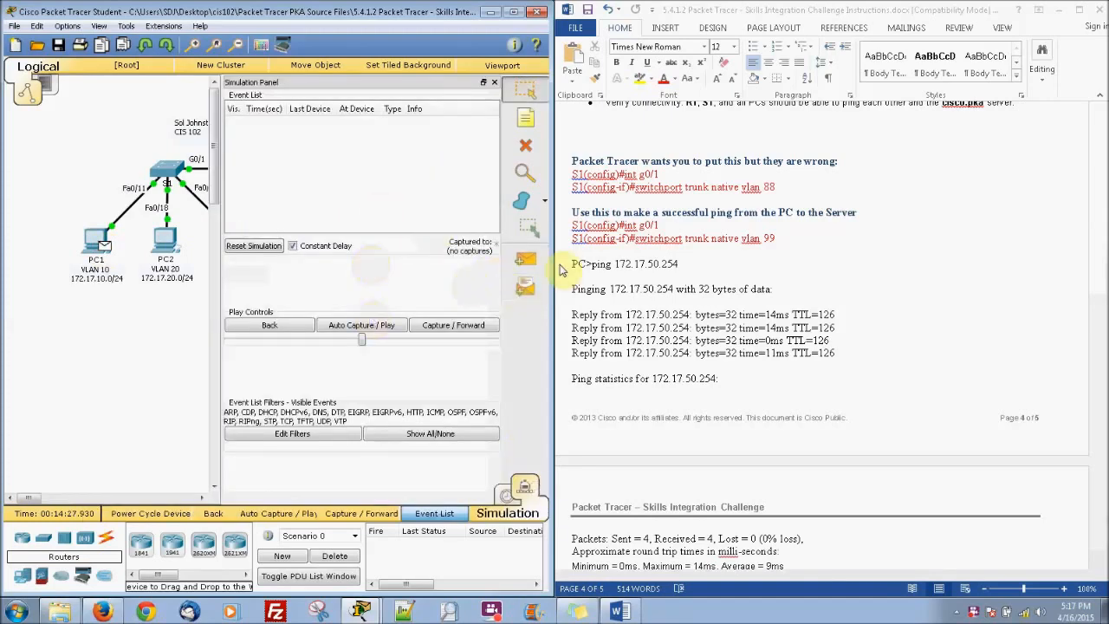
click(513, 12)
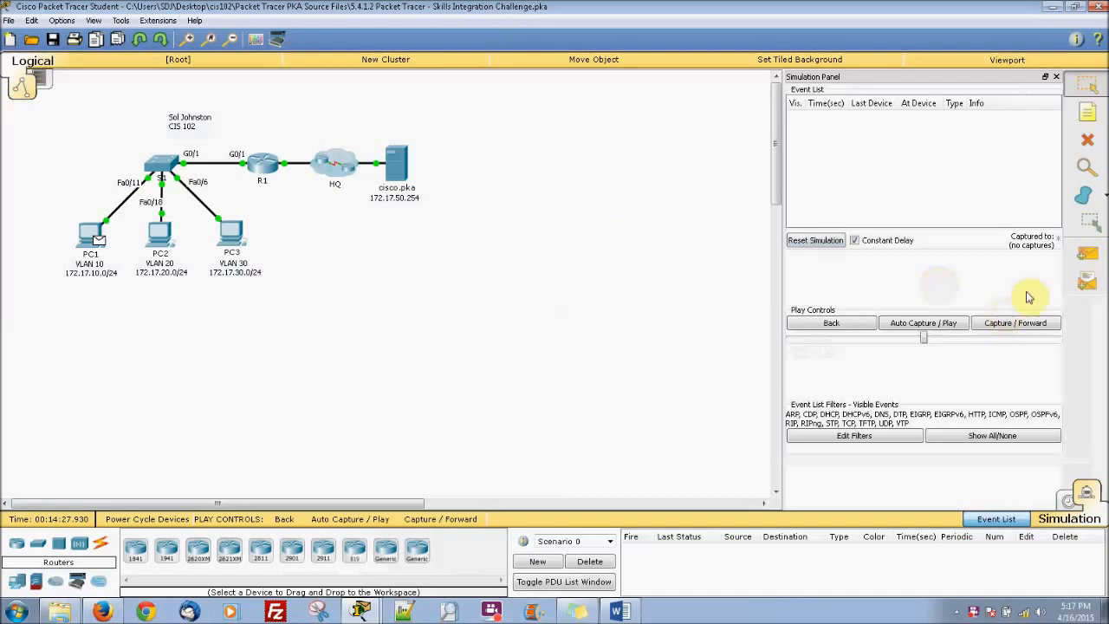
click(1094, 253)
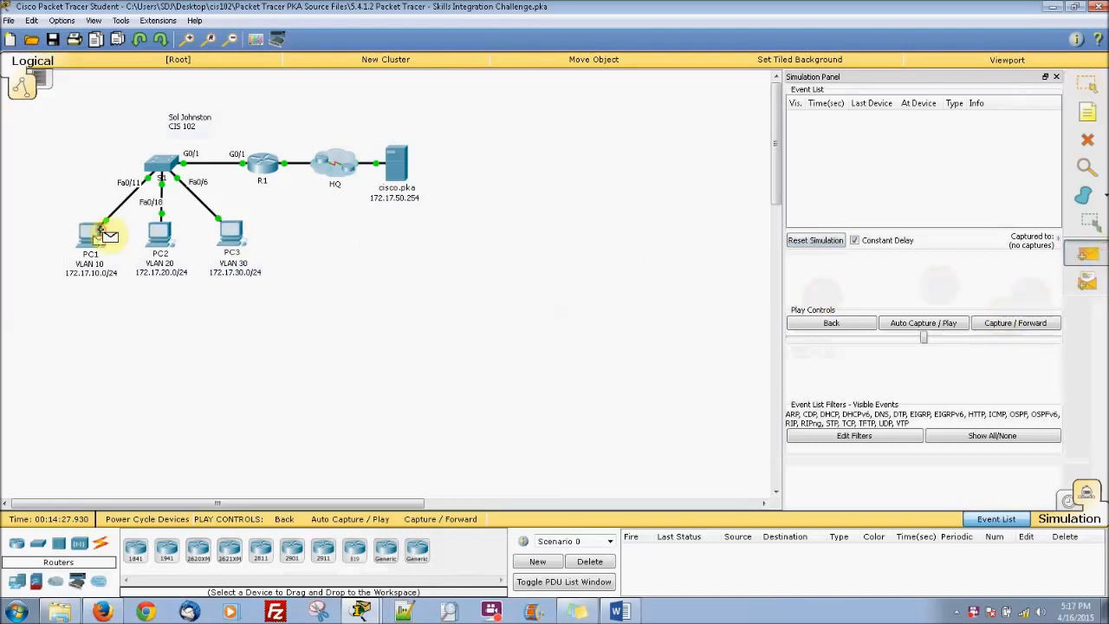
click(396, 167)
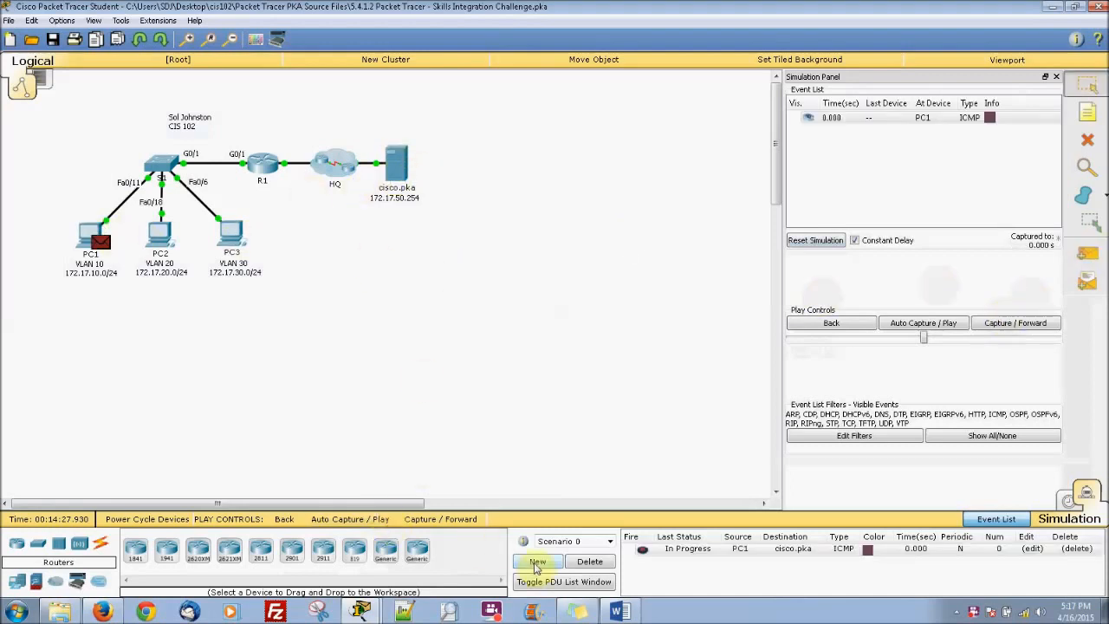
Auto-capture the simulation of the PC1 to cisco.pka packet, raise the play speed, and stop the capture.
click(924, 324)
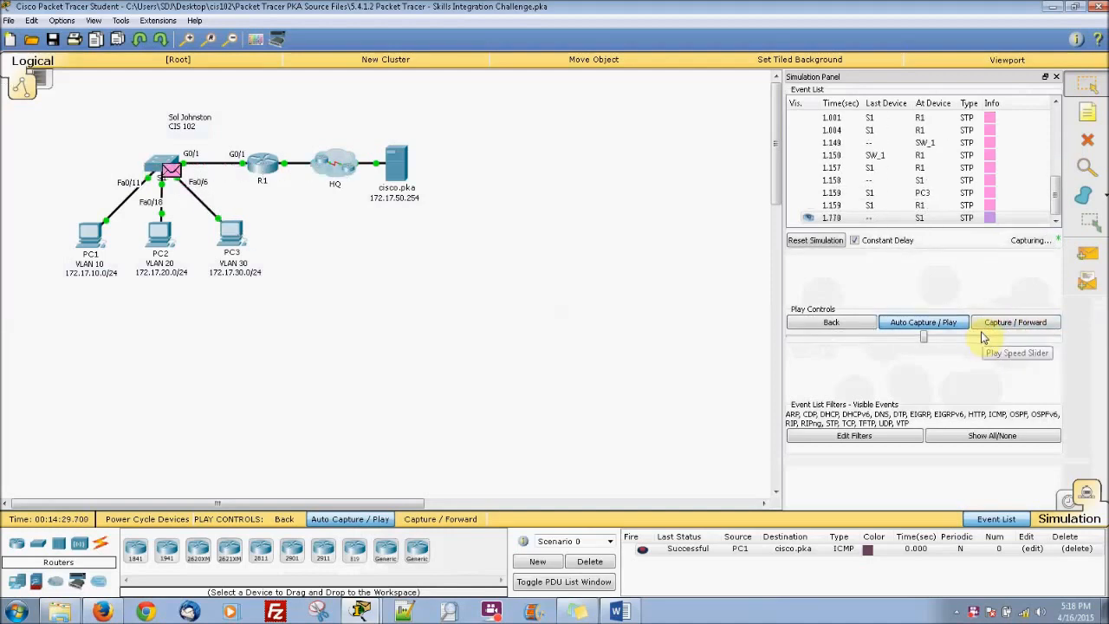
click(984, 338)
click(924, 325)
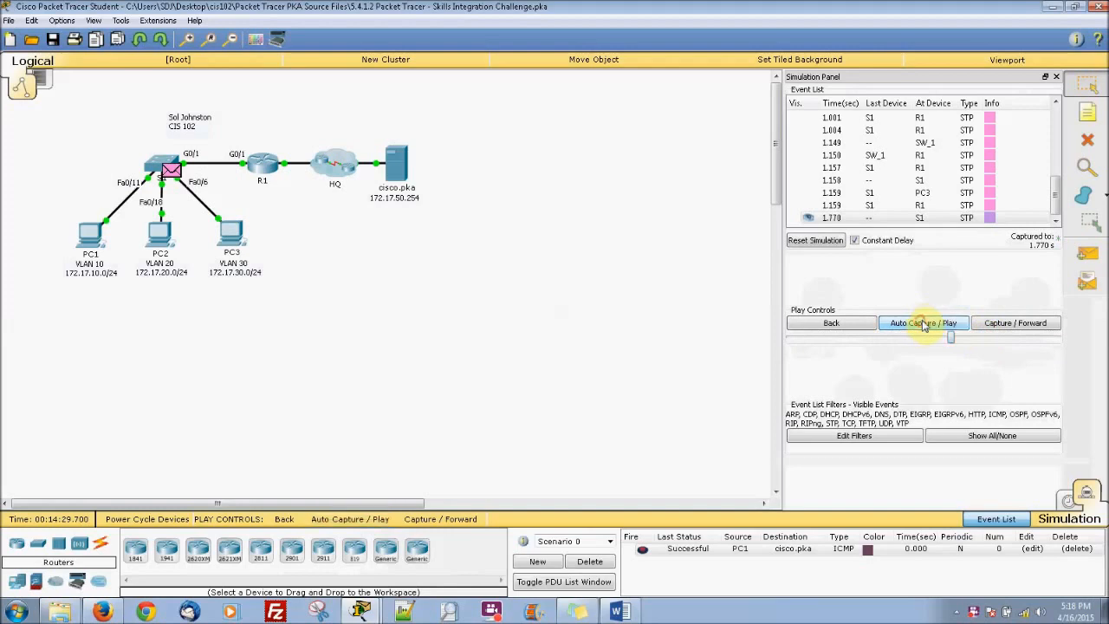
Advance the simulation through further packet events with single forward steps and automatic capture.
click(1014, 328)
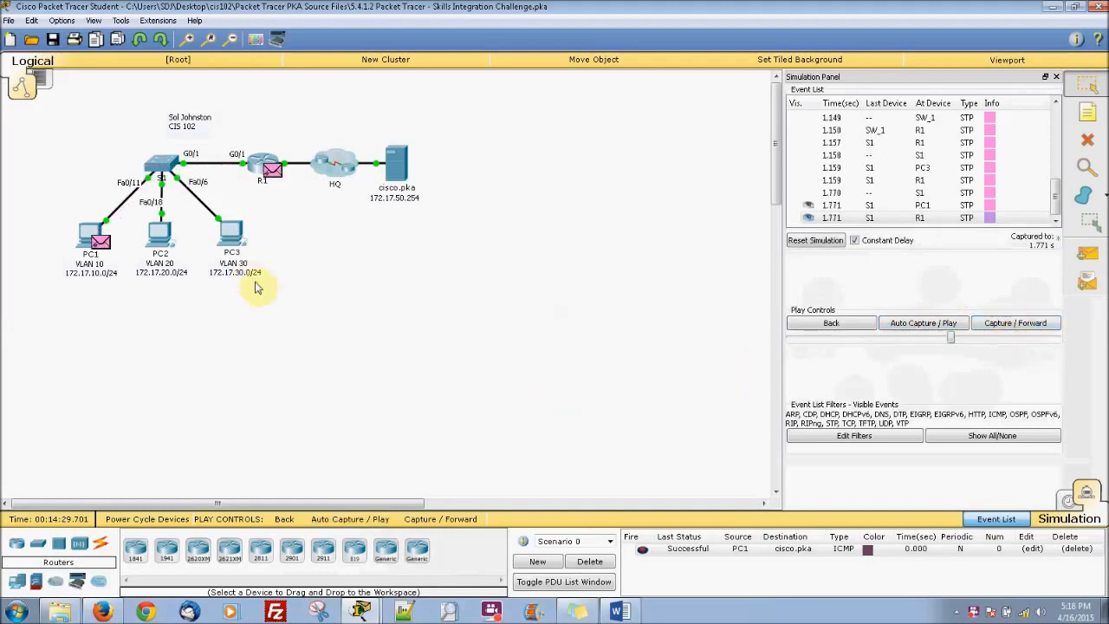
click(1008, 327)
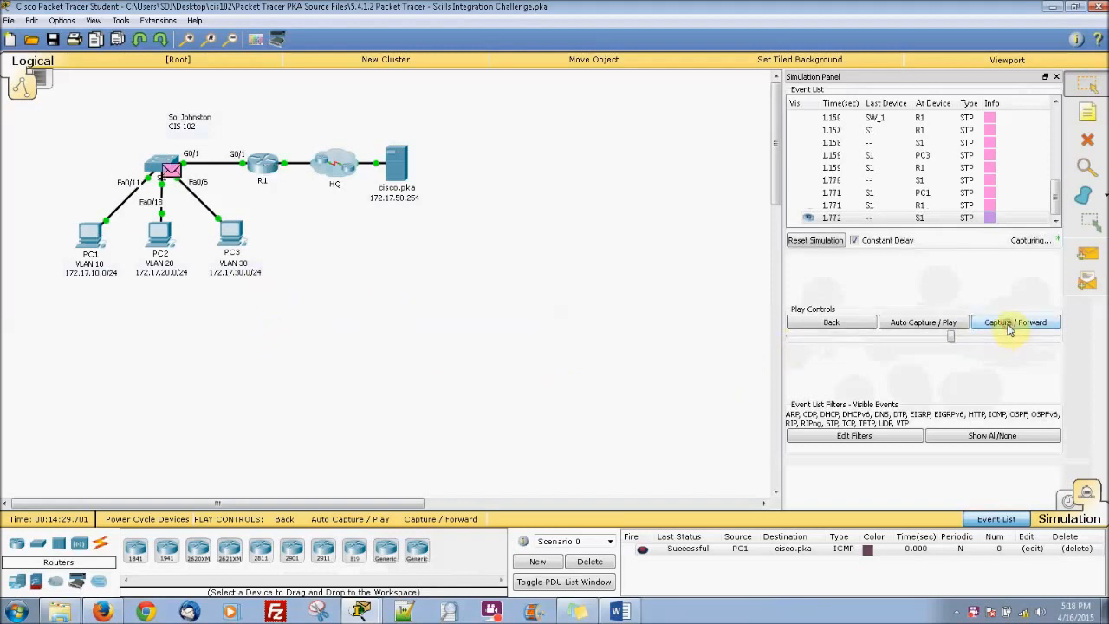
click(924, 329)
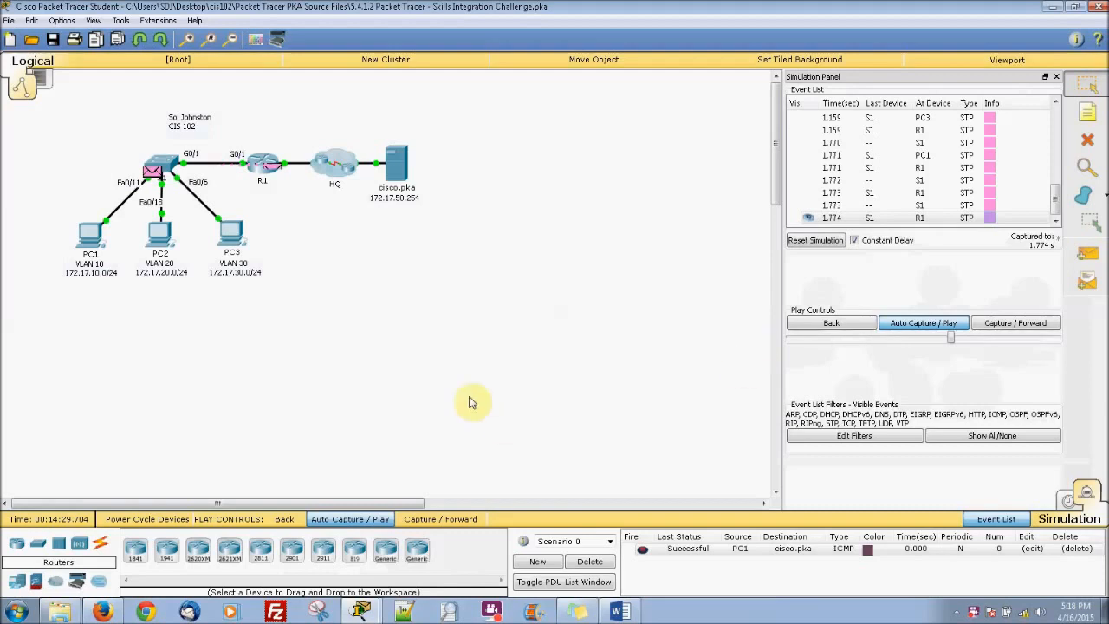
click(997, 323)
click(997, 322)
click(997, 322)
click(995, 323)
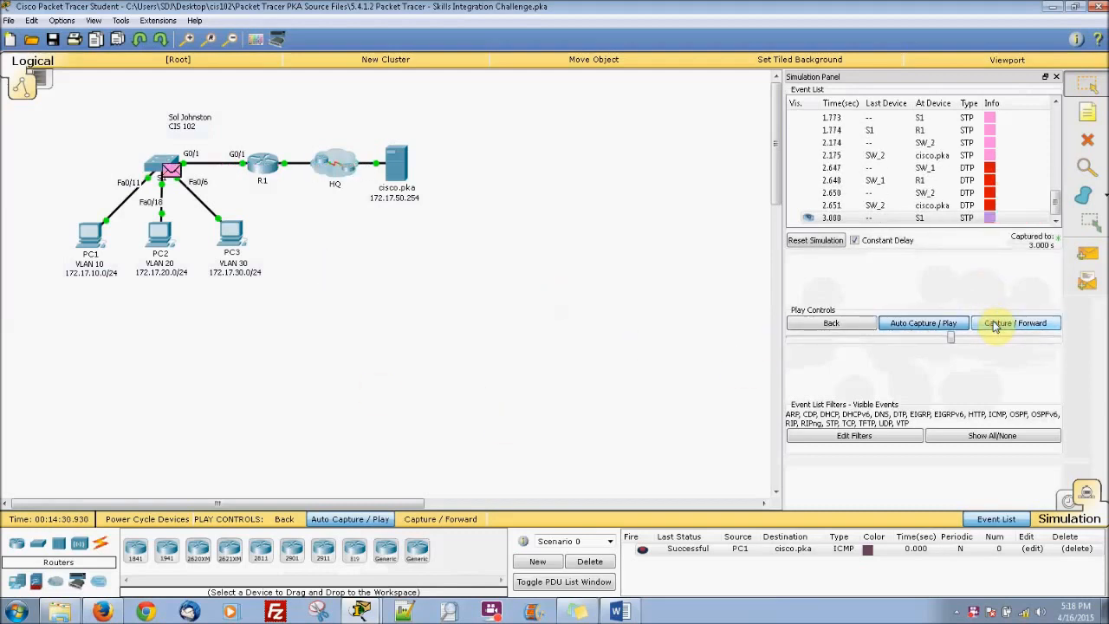
click(995, 325)
click(995, 323)
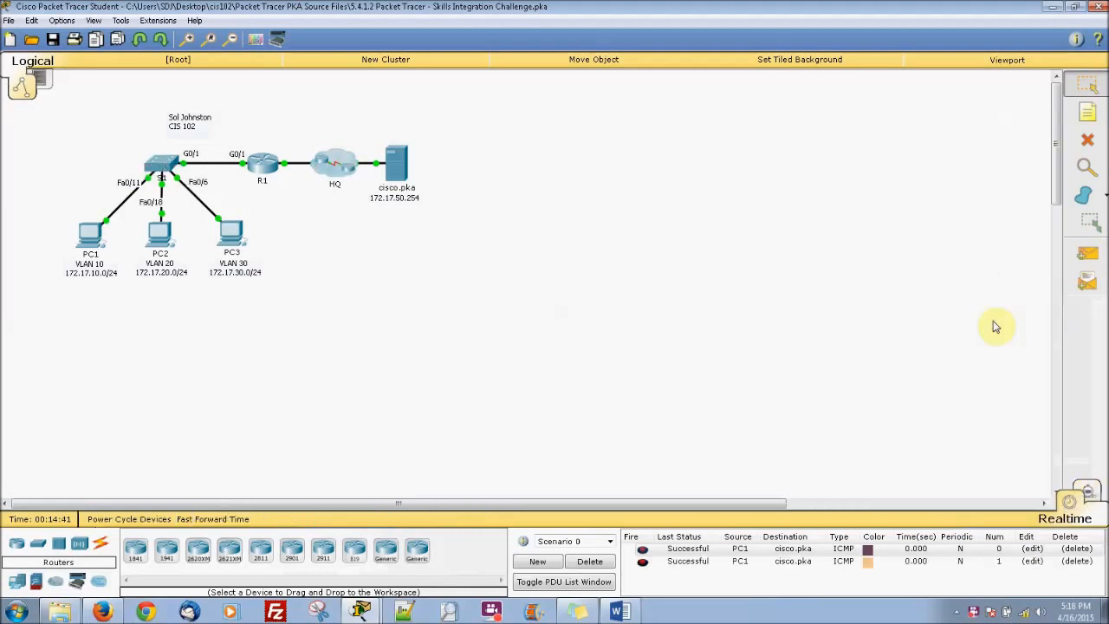
Send another simple PDU from PC1 to cisco.pka in Realtime mode.
click(1088, 253)
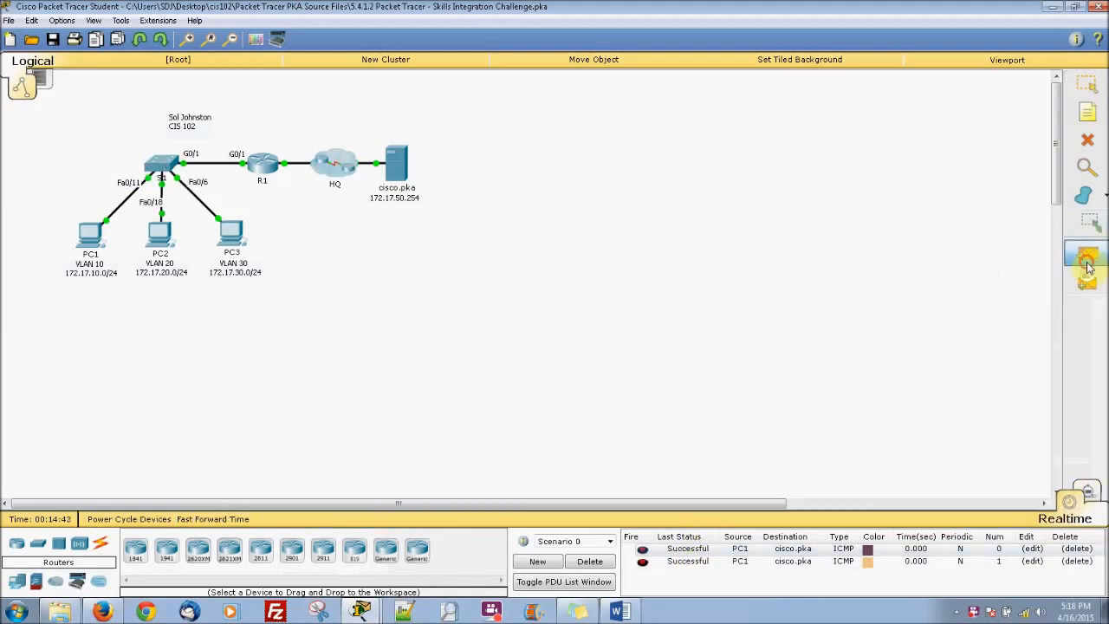
click(94, 247)
click(398, 173)
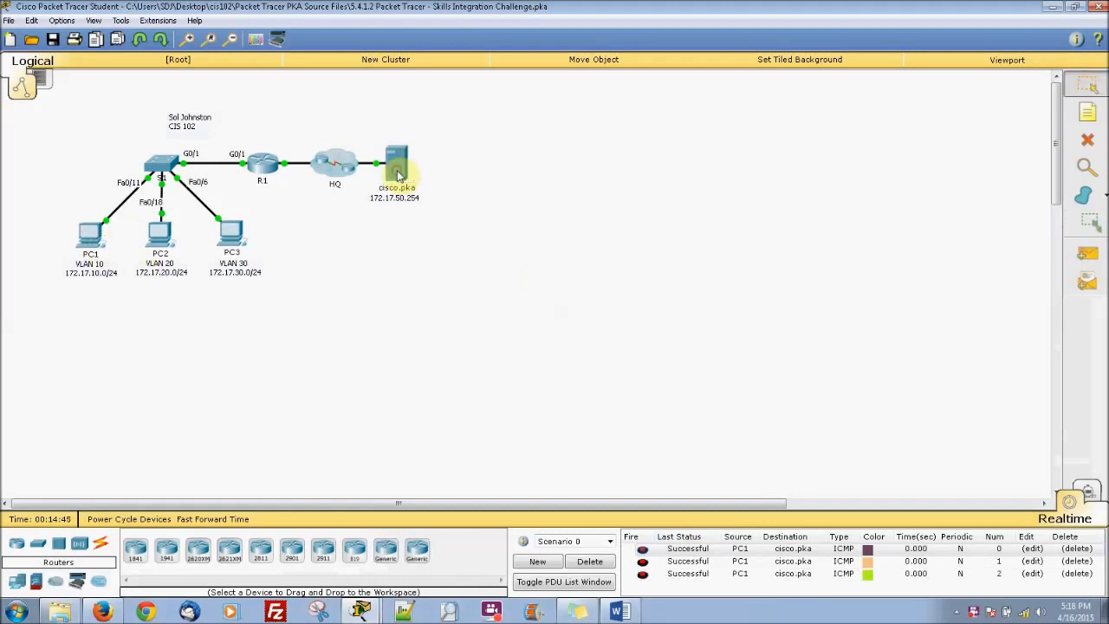